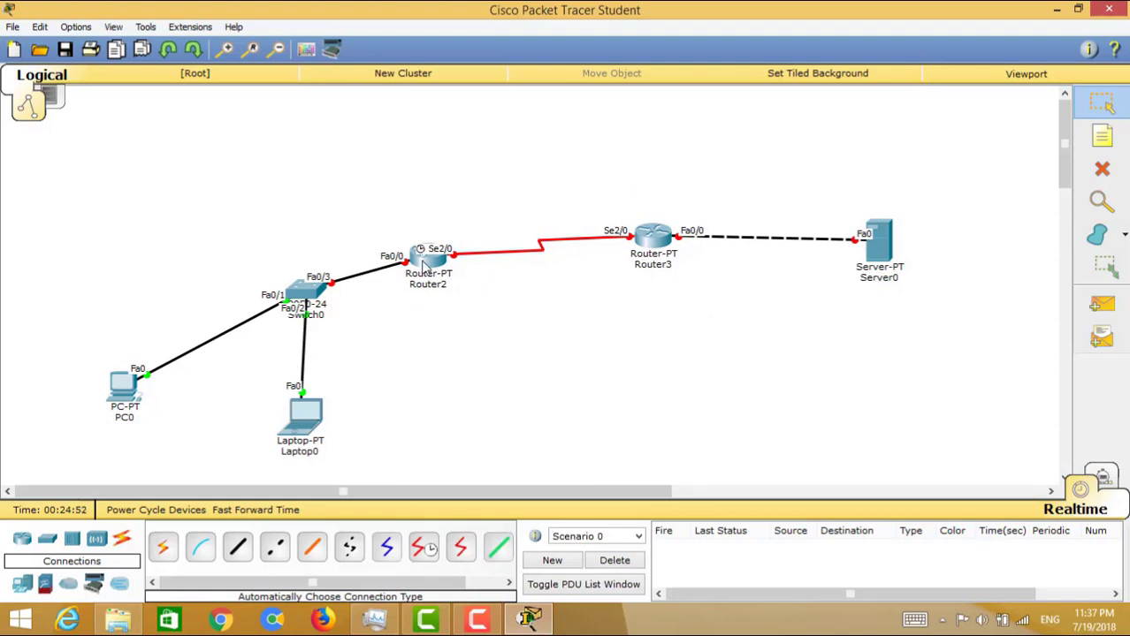
Step: Place a generic Router-PT in the empty area below the two existing routers and view its physical modules
left_click_drag(461, 210, 55, 475)
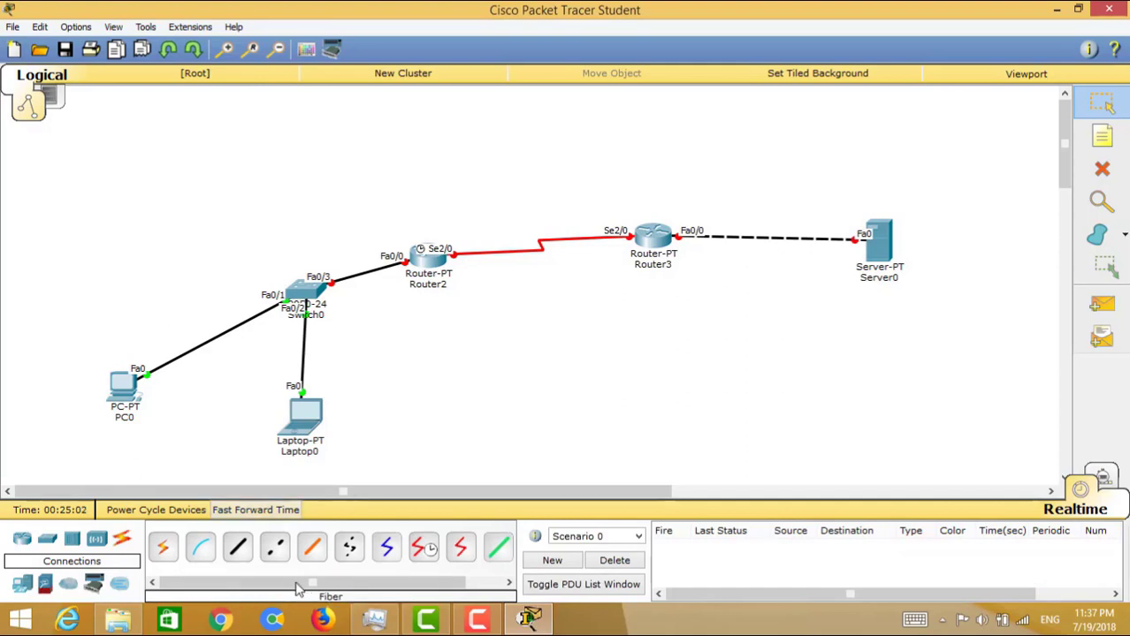
left_click(22, 537)
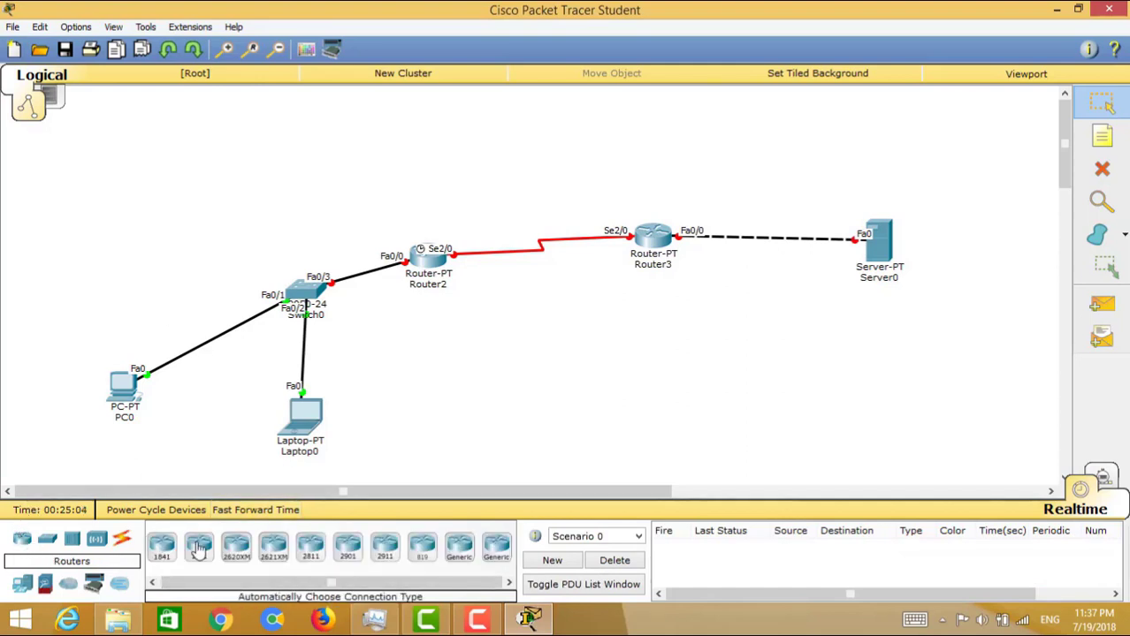
left_click(459, 553)
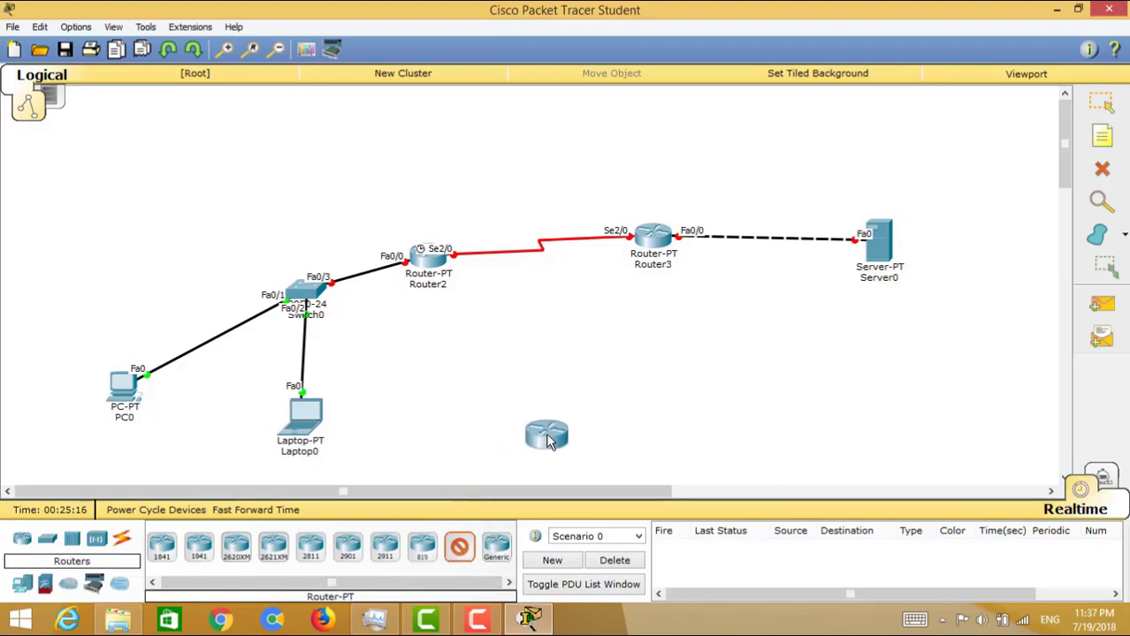
left_click(561, 409)
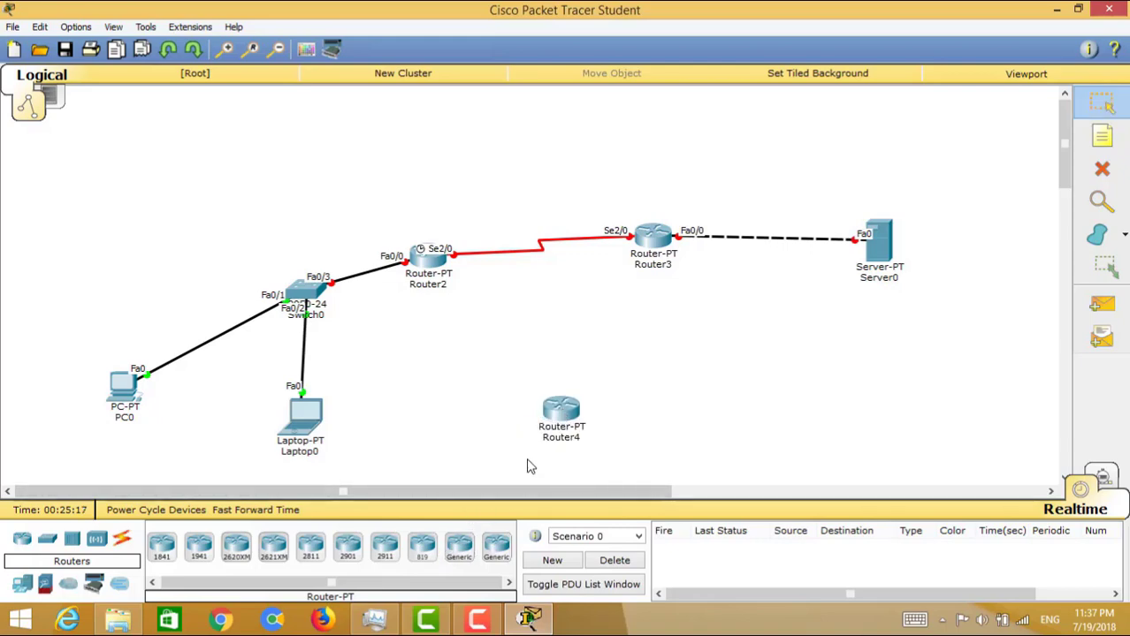
mouse_move(572, 413)
left_click(567, 413)
left_click(832, 108)
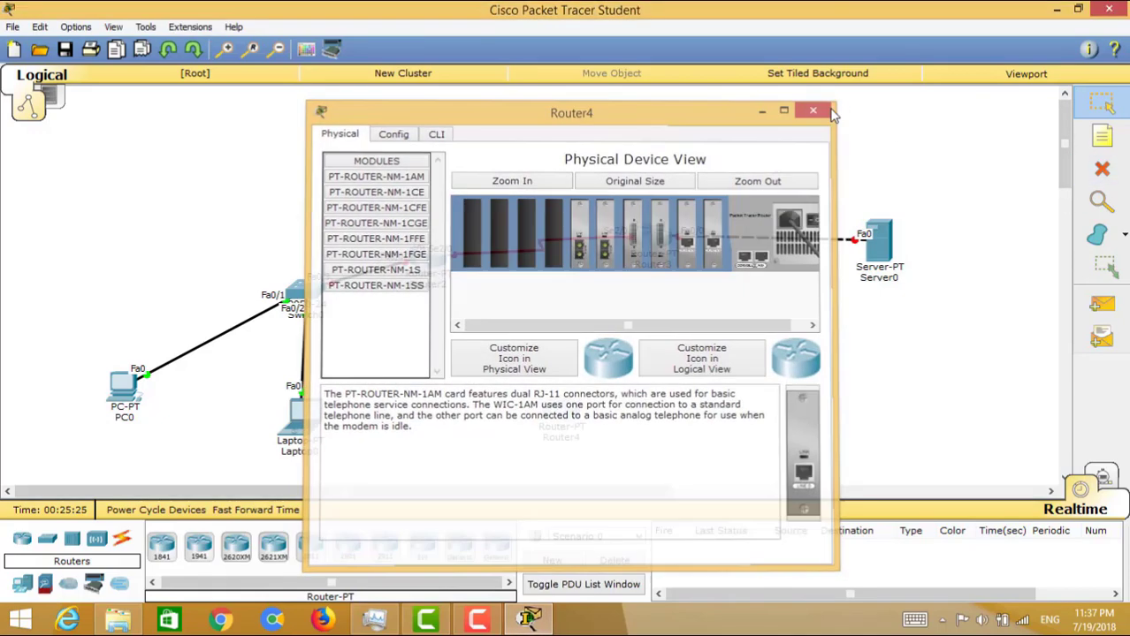
Step: Delete the newly placed Router4 from the workspace and return to selection mode
left_click(1102, 169)
left_click(529, 333)
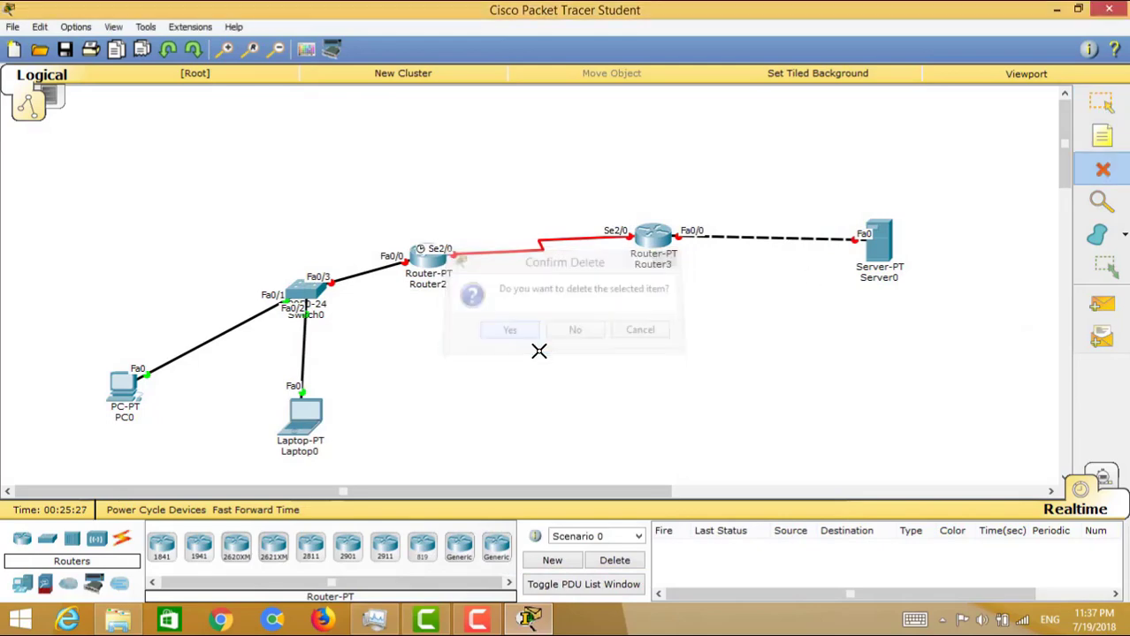
left_click(1101, 102)
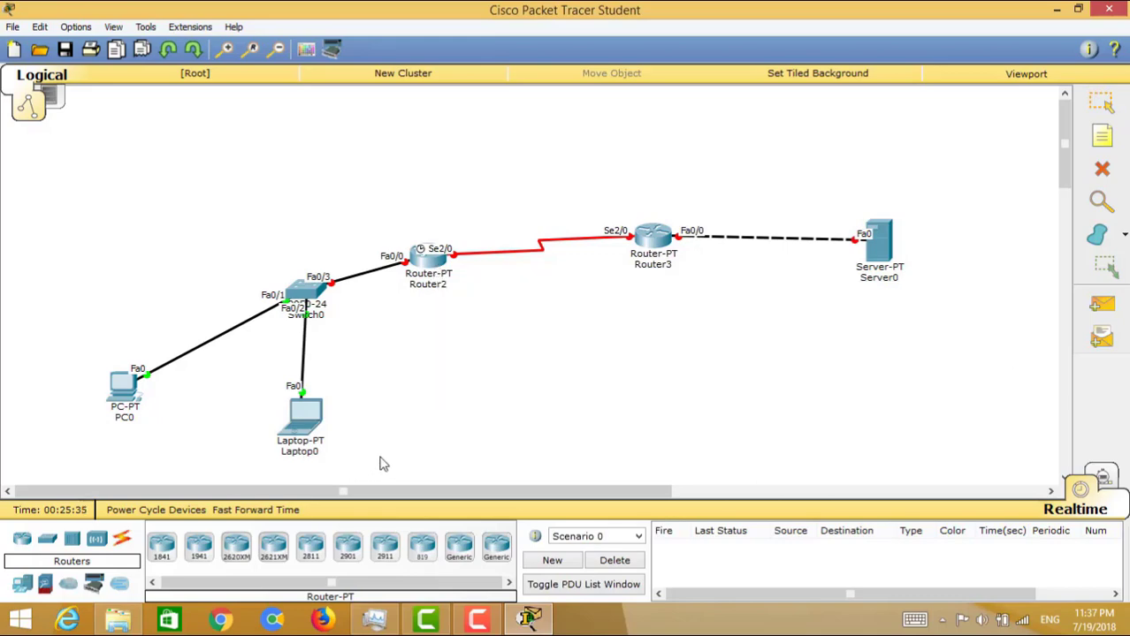
Step: Review the IP configuration of PC0 and look at Laptop0's desktop applications
left_click(139, 380)
left_click(389, 181)
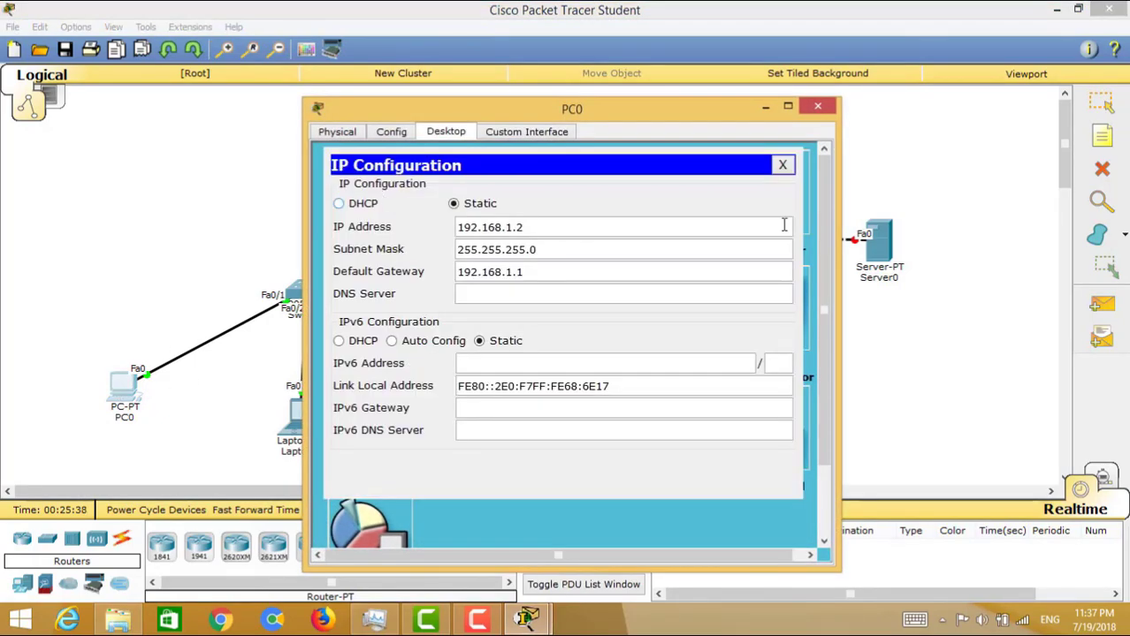
left_click(818, 106)
left_click(311, 421)
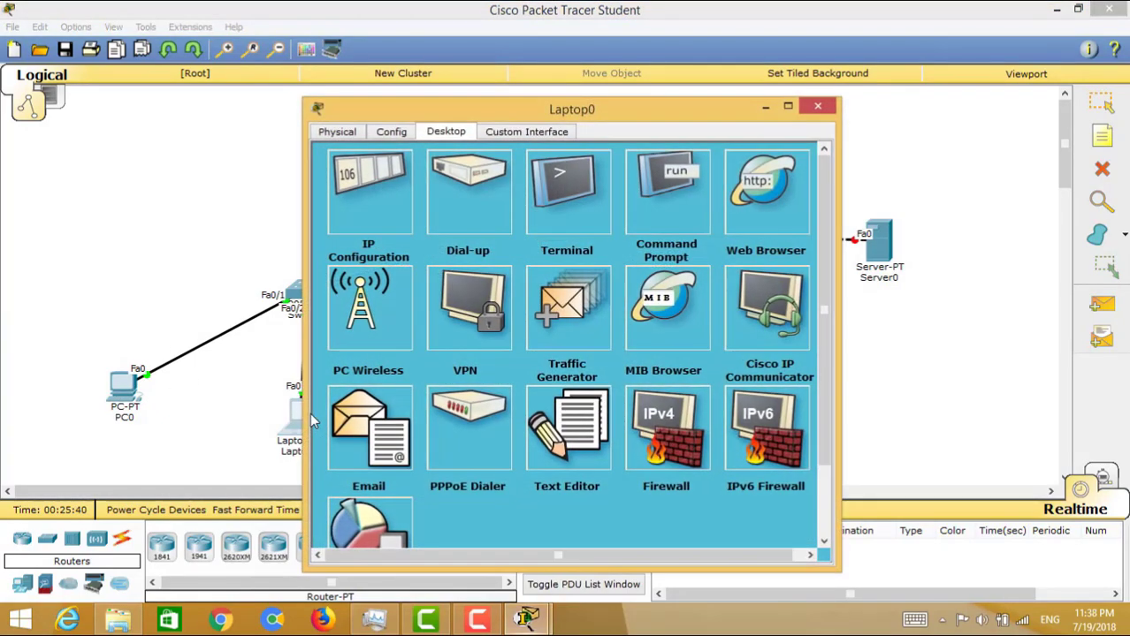
left_click(806, 111)
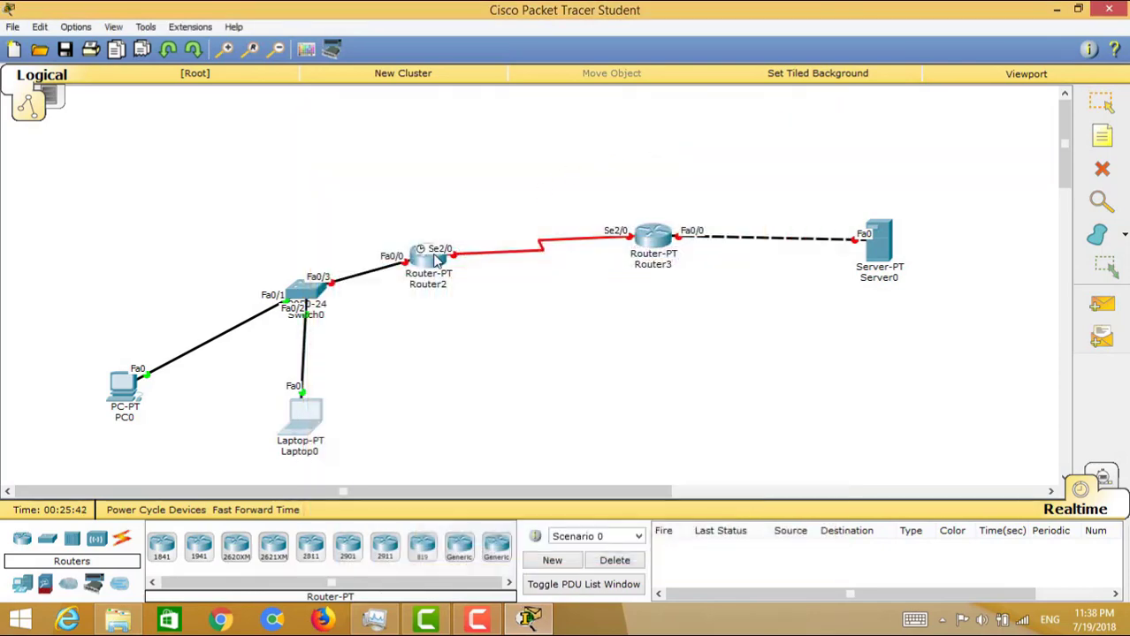
Step: Open Router2's command line interface and answer no to the initial configuration dialog
left_click(430, 258)
left_click(435, 134)
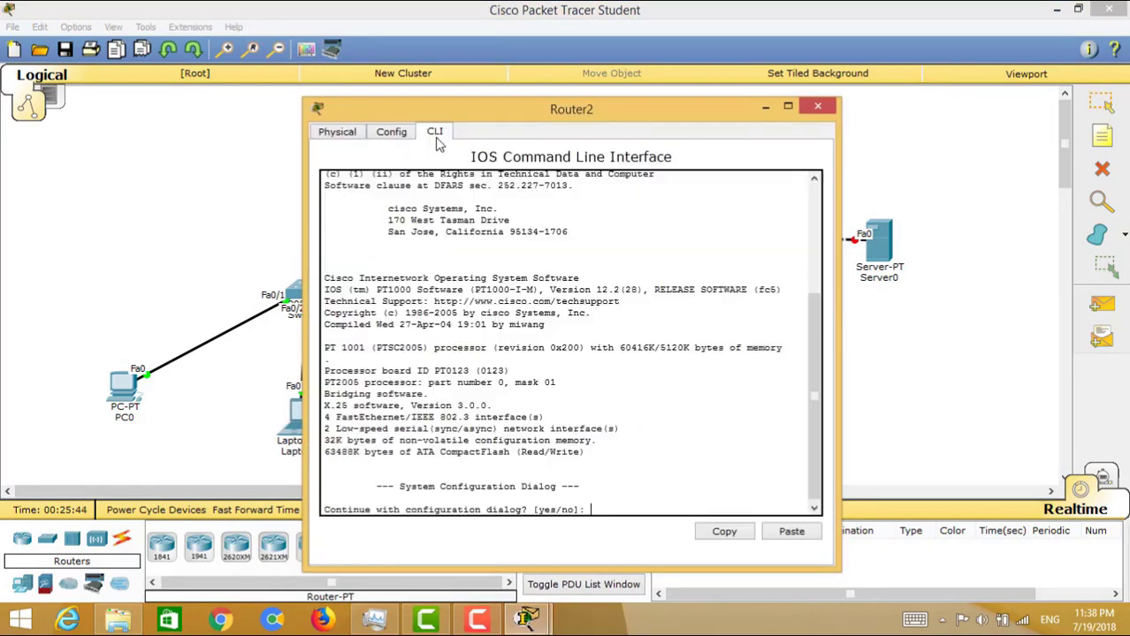
key("Return")
key("Return")
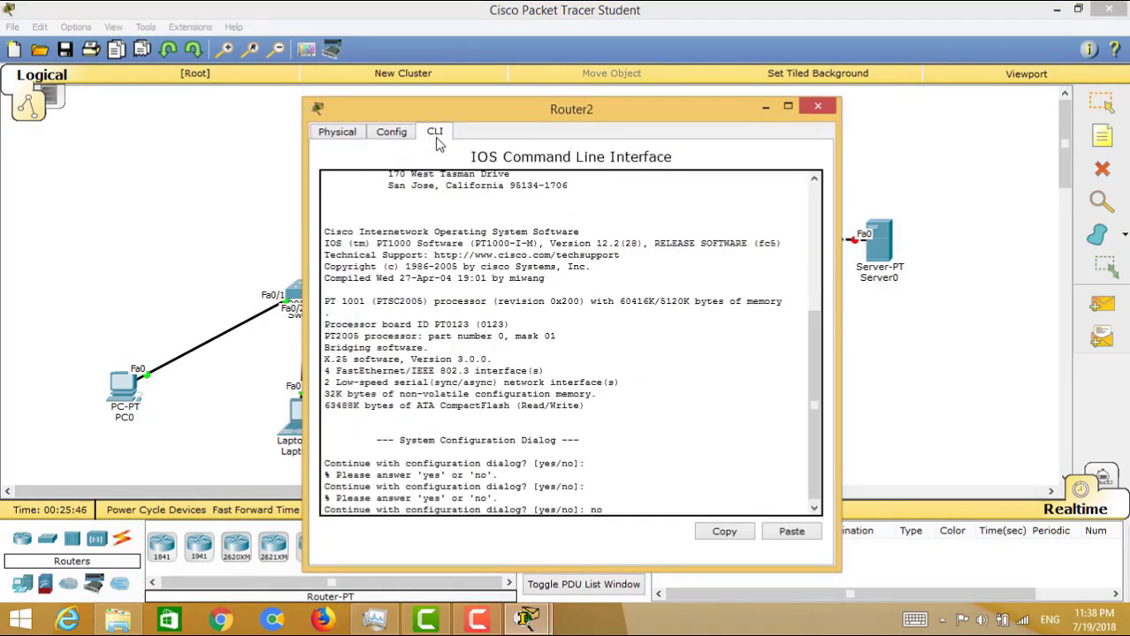
type("no")
key("Return")
key("Return")
Step: Enter privileged mode with enable and then global configuration mode from the terminal on Router2
type("en")
key("Tab")
key("Return")
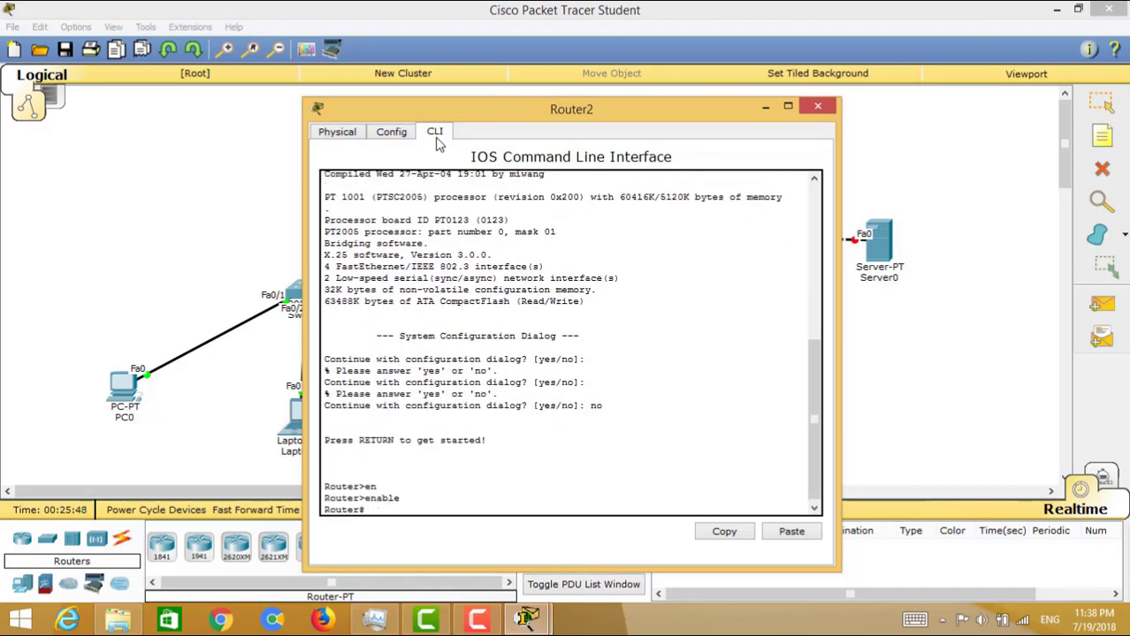
key("Return")
key("Return")
type("conf")
key("Tab")
key("Return")
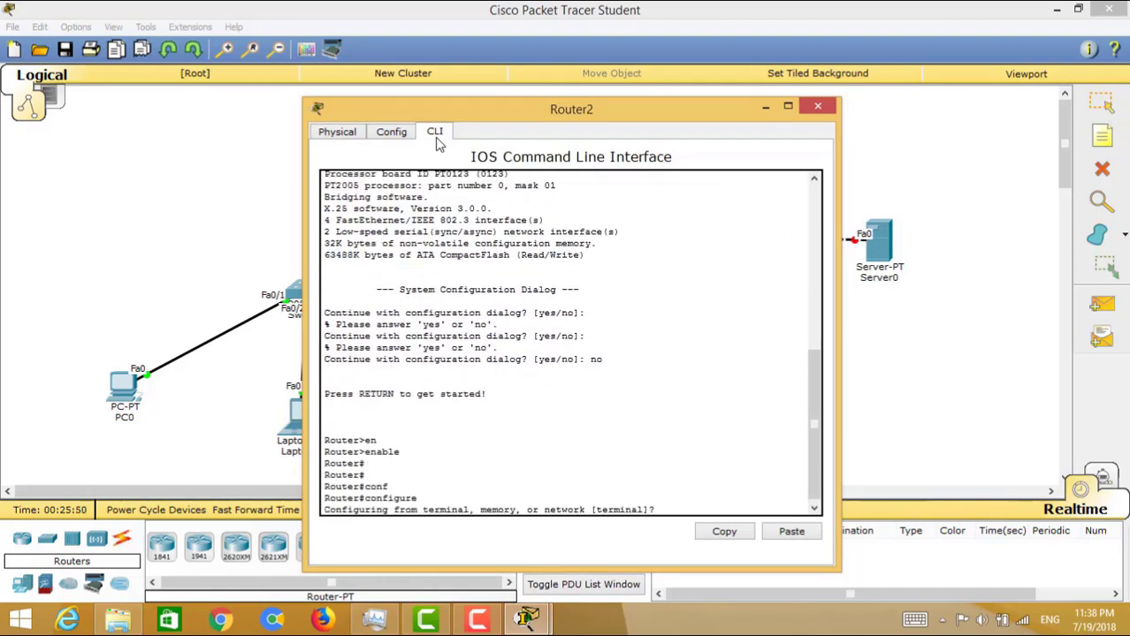
key("Return")
key("Return")
type("ip ad")
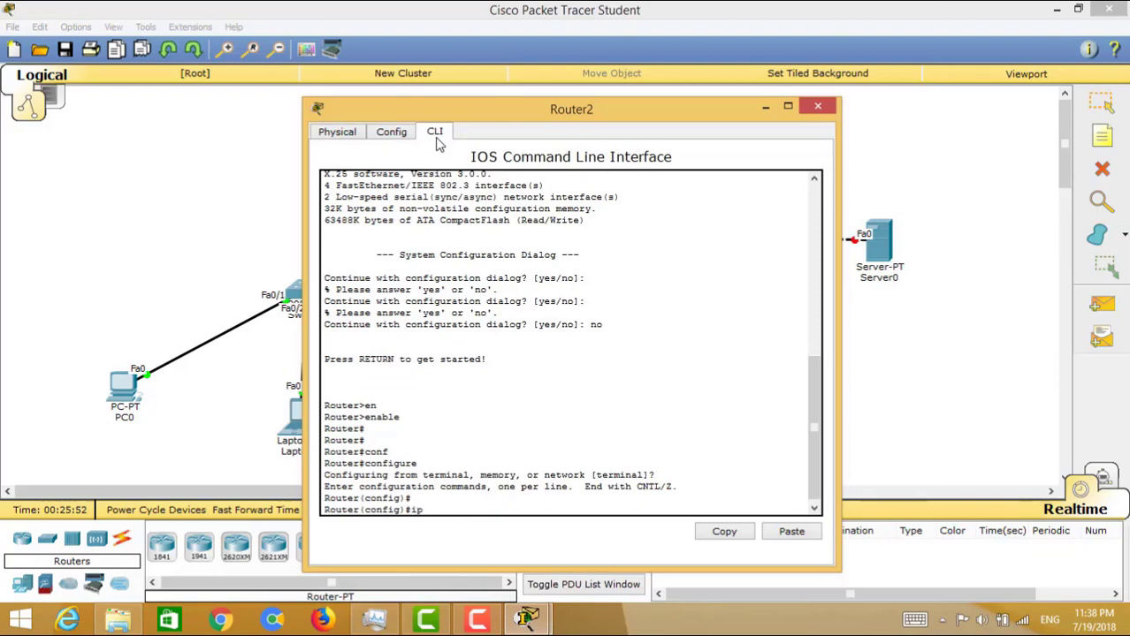
key("Tab")
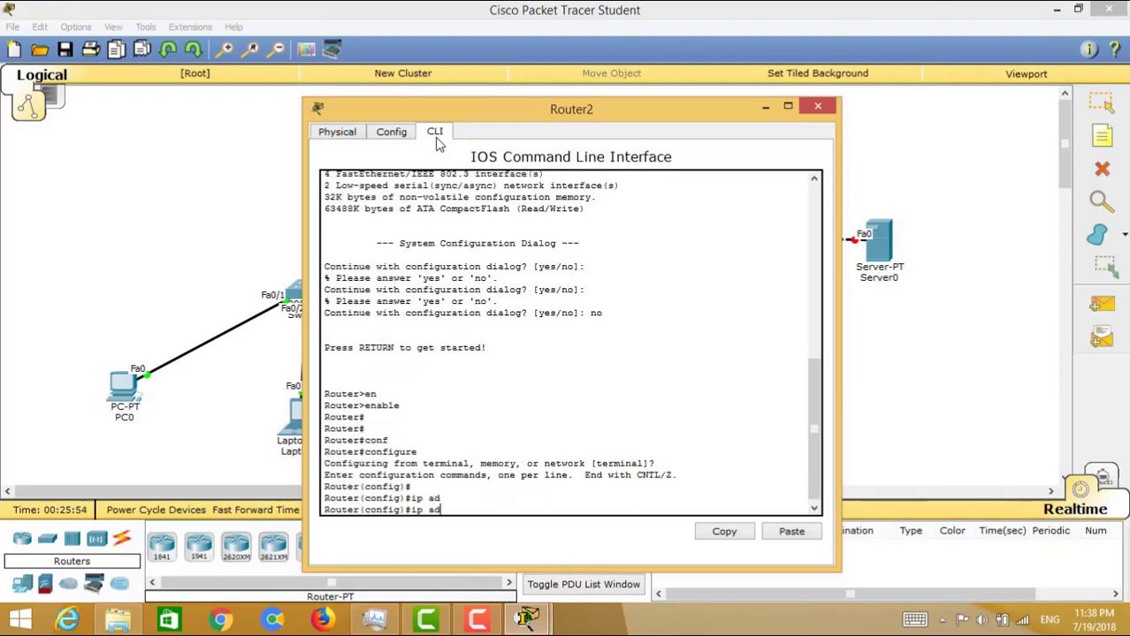
key("BackSpace")
key("BackSpace")
key("BackSpace")
key("BackSpace")
key("BackSpace")
Step: Enter interface configuration mode for f0/0 on Router2
type("interface")
key("Return")
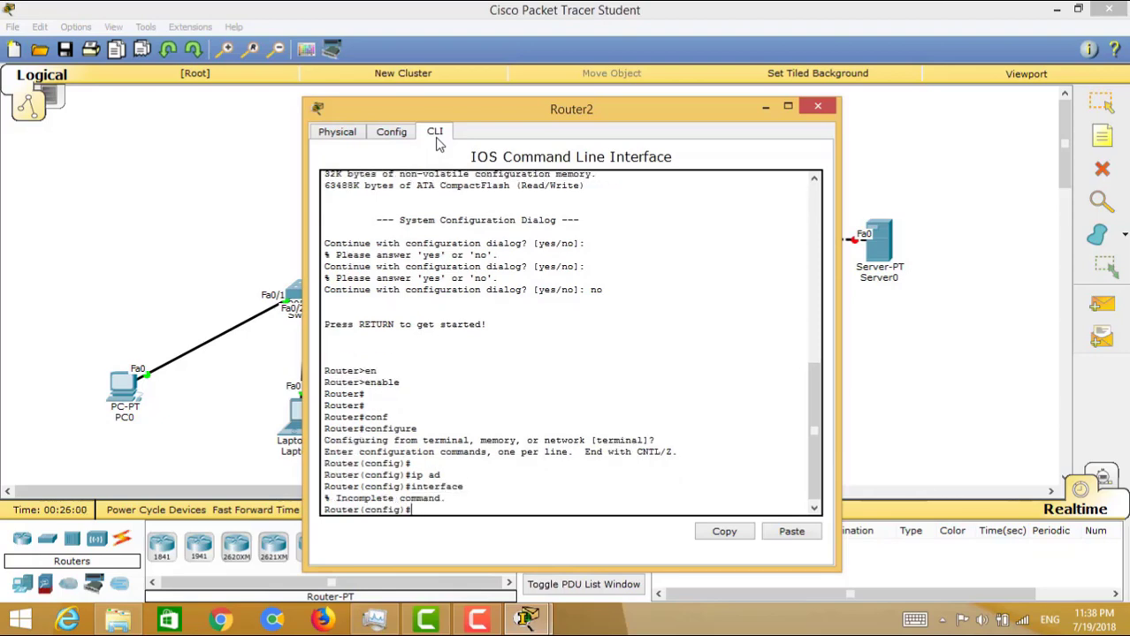
key("Up")
type("f0/0")
key("Return")
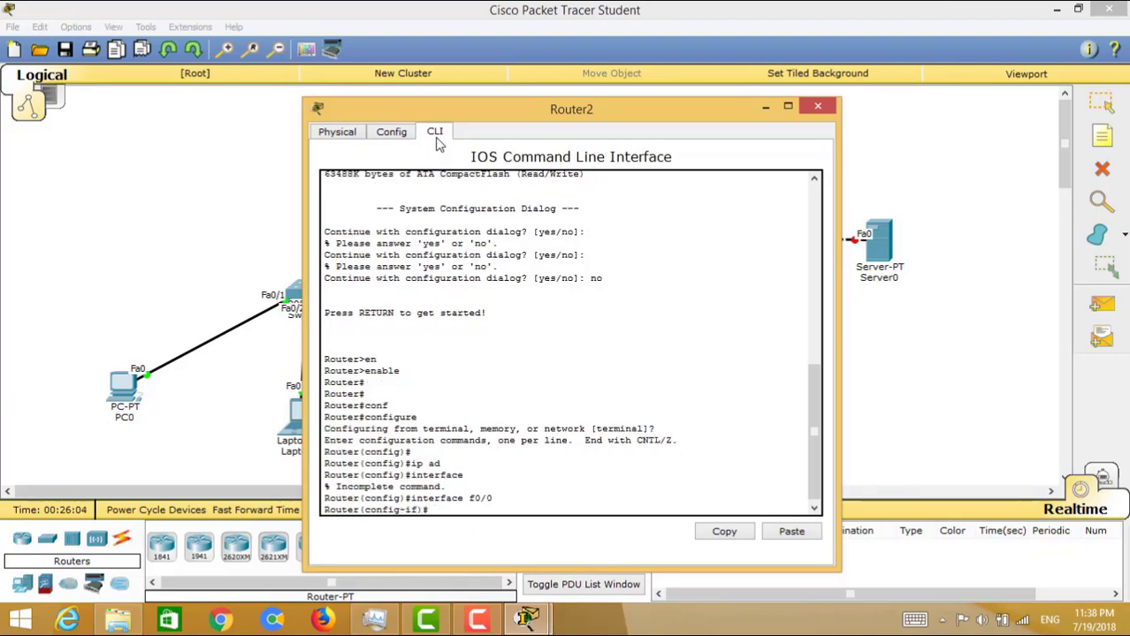
Step: Assign IP address 192.168.1.1 with subnet mask 255.255.255.0 to Router2's f0/0 interface
type("ip add")
key("Tab")
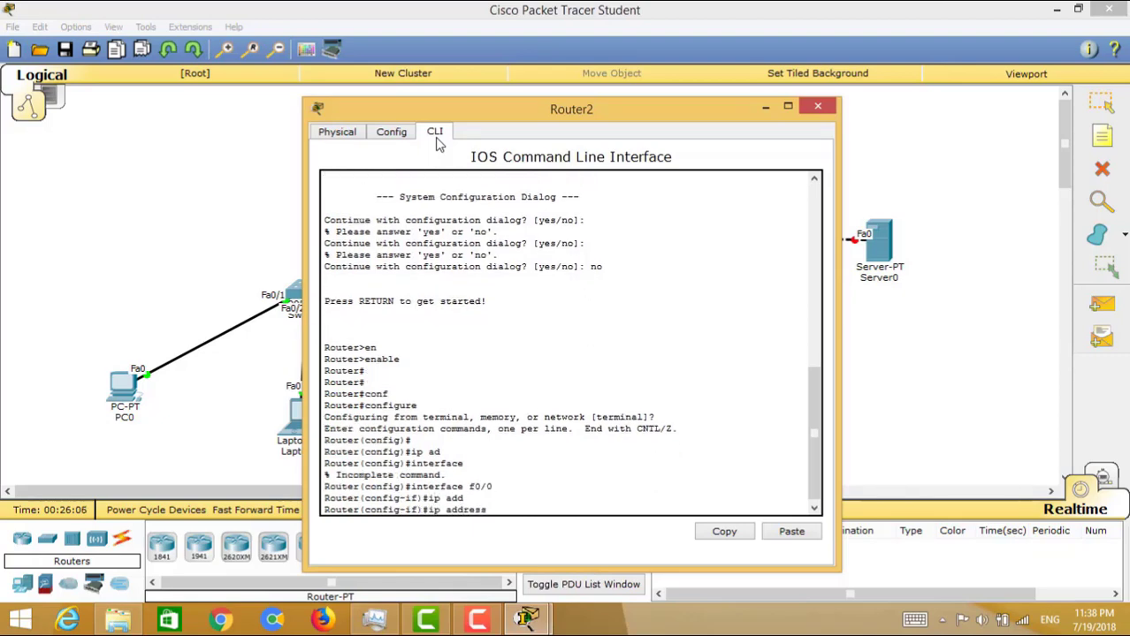
type("192.168.1.1 255.2555")
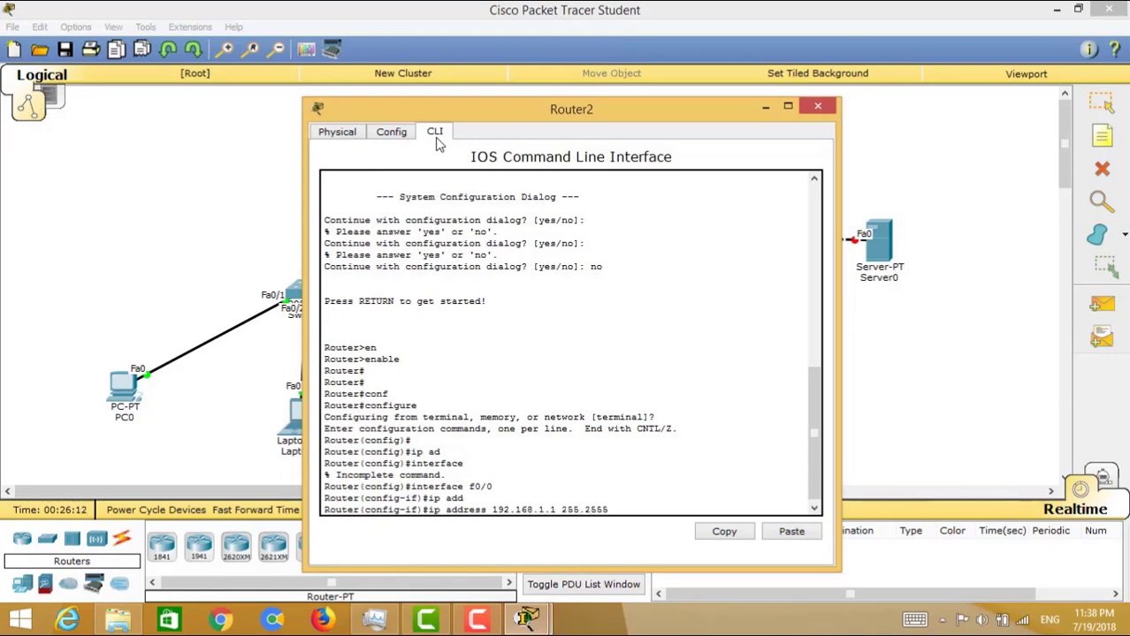
key("BackSpace")
type(".255.0")
key("Return")
Step: Enable Router2's f0/0 interface with the no shutdown command
type("no sh")
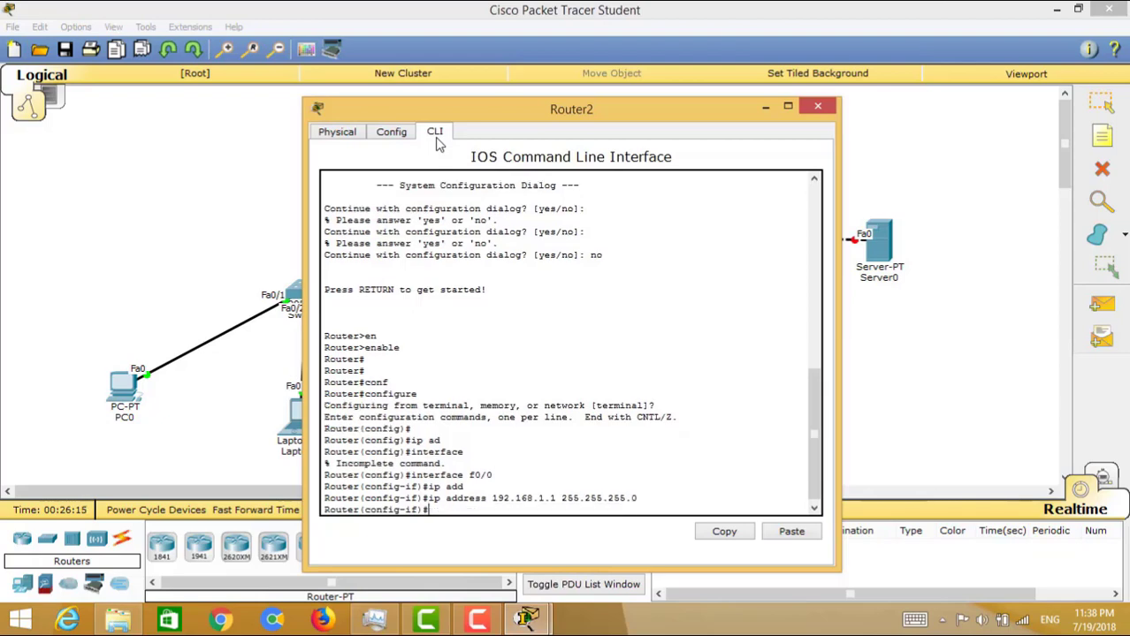
key("Tab")
key("Return")
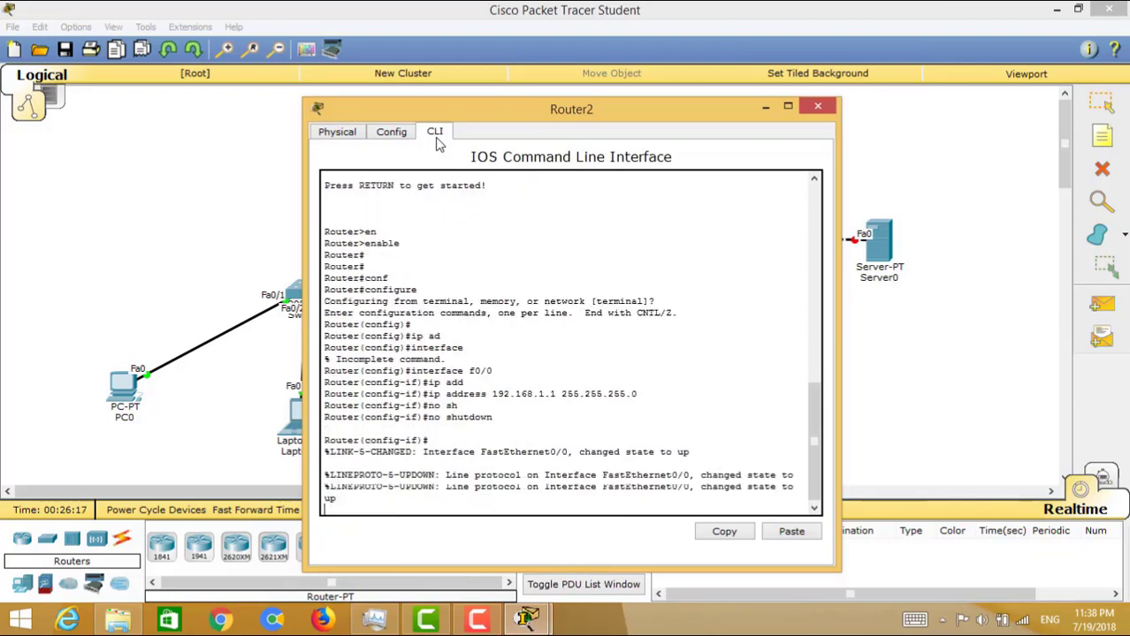
key("Return")
key("Return")
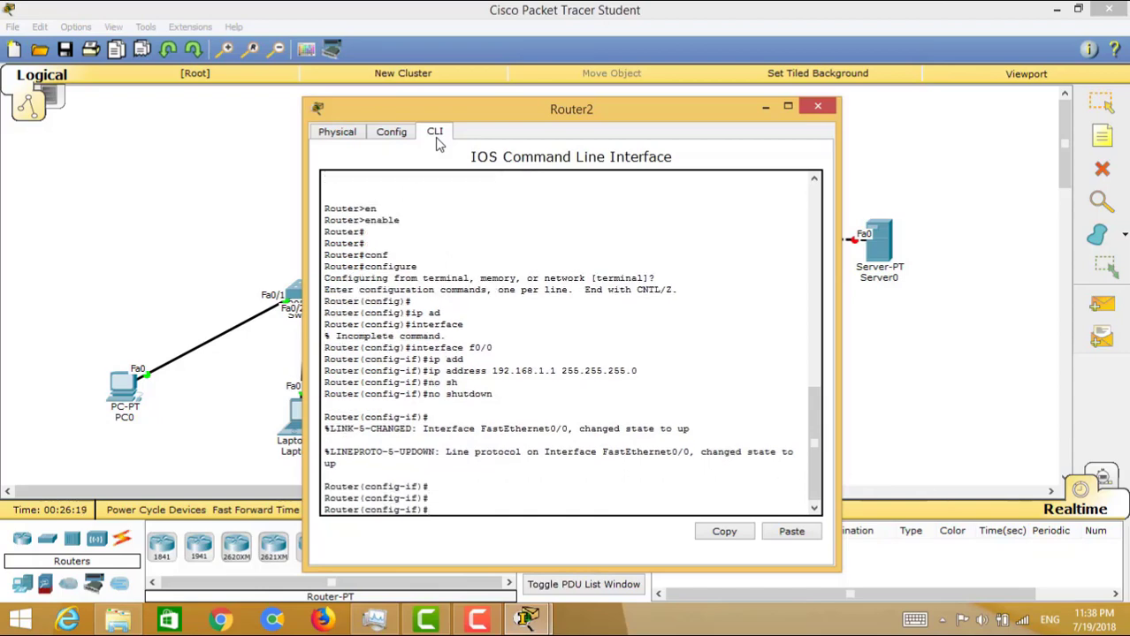
Step: Try to switch Router2 to its serial interface by entering only s2/0
type("int")
key("BackSpace")
key("BackSpace")
key("BackSpace")
key("BackSpace")
key("BackSpace")
type("s2/0")
key("Return")
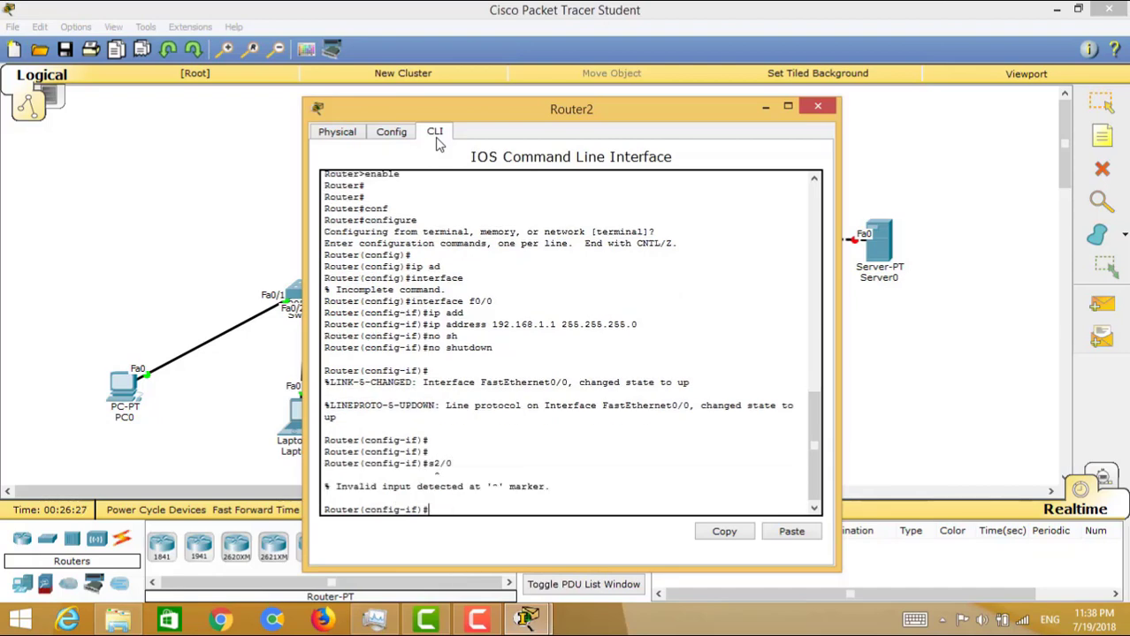
Step: Select interface s2/0 on Router2 and assign it IP address 10.0.0.1 with subnet mask 255.0.0.0
type("interface s2/0")
key("Return")
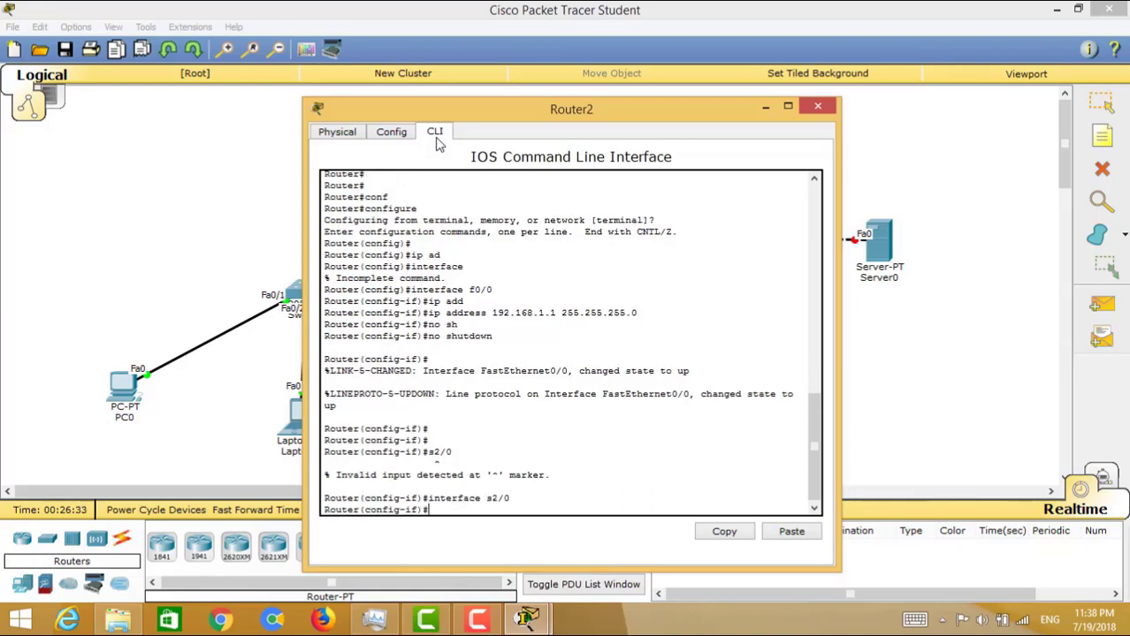
type("ip add")
key("Tab")
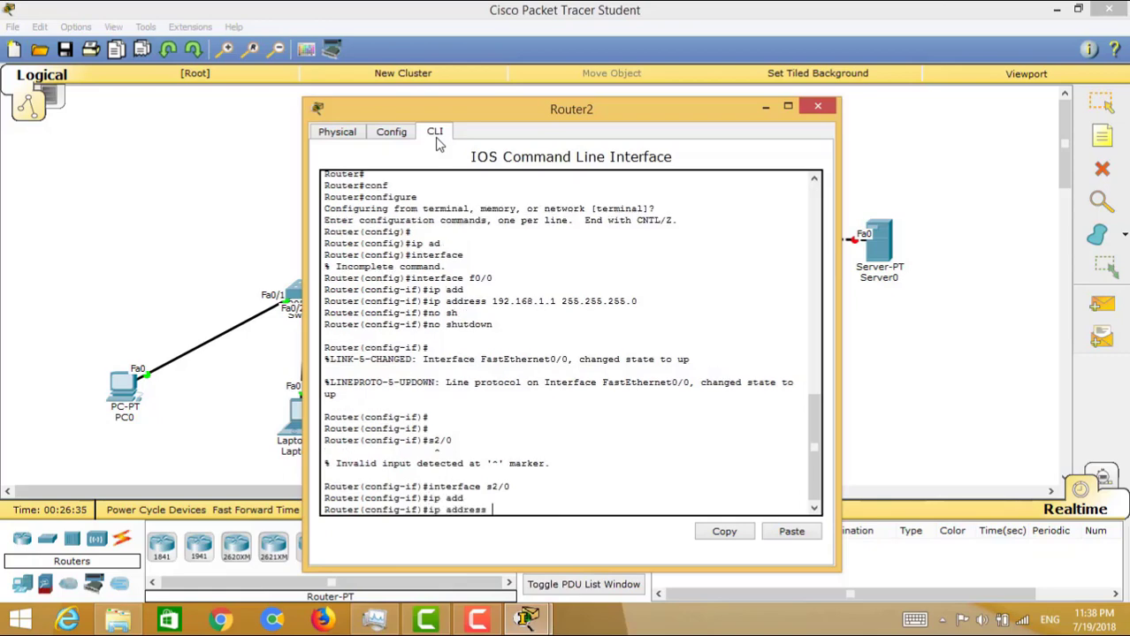
type("10.0.0.1 255.0.0.0")
key("Return")
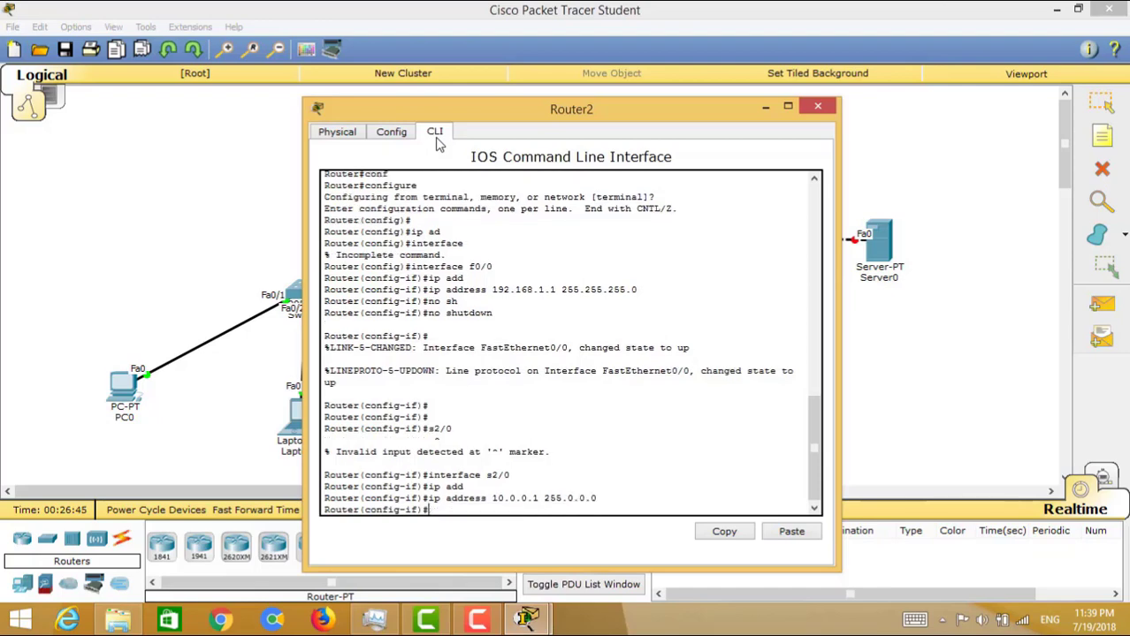
Step: Enable Router2's s2/0 interface with no shutdown and close the router's window
type("no sg")
key("BackSpace")
type("h")
key("Tab")
key("Return")
key("Return")
key("Return")
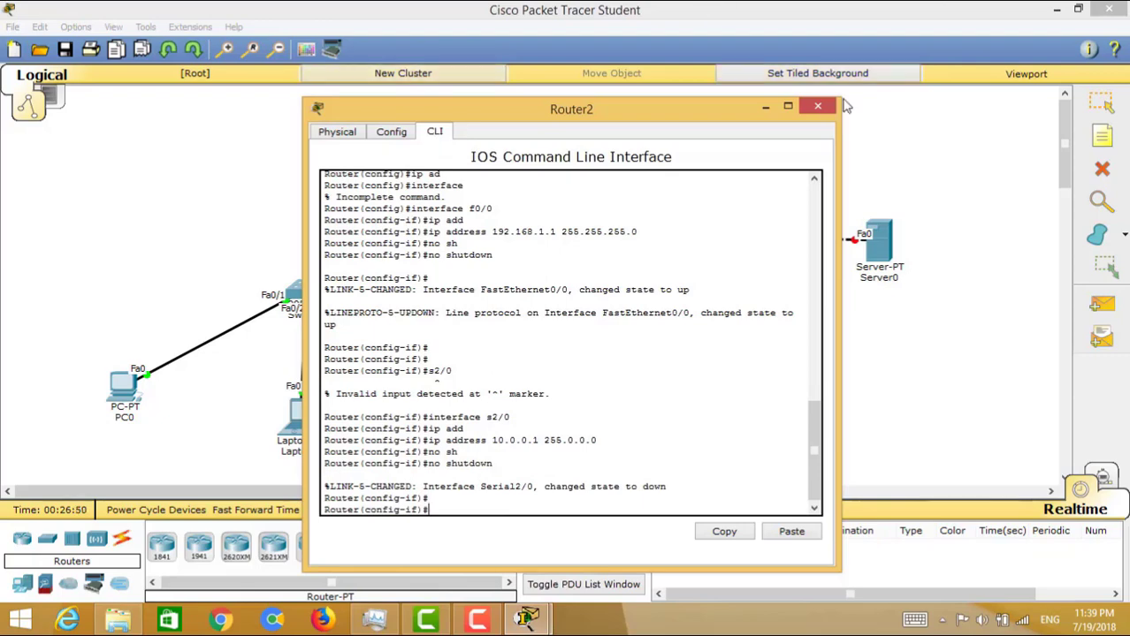
left_click(818, 107)
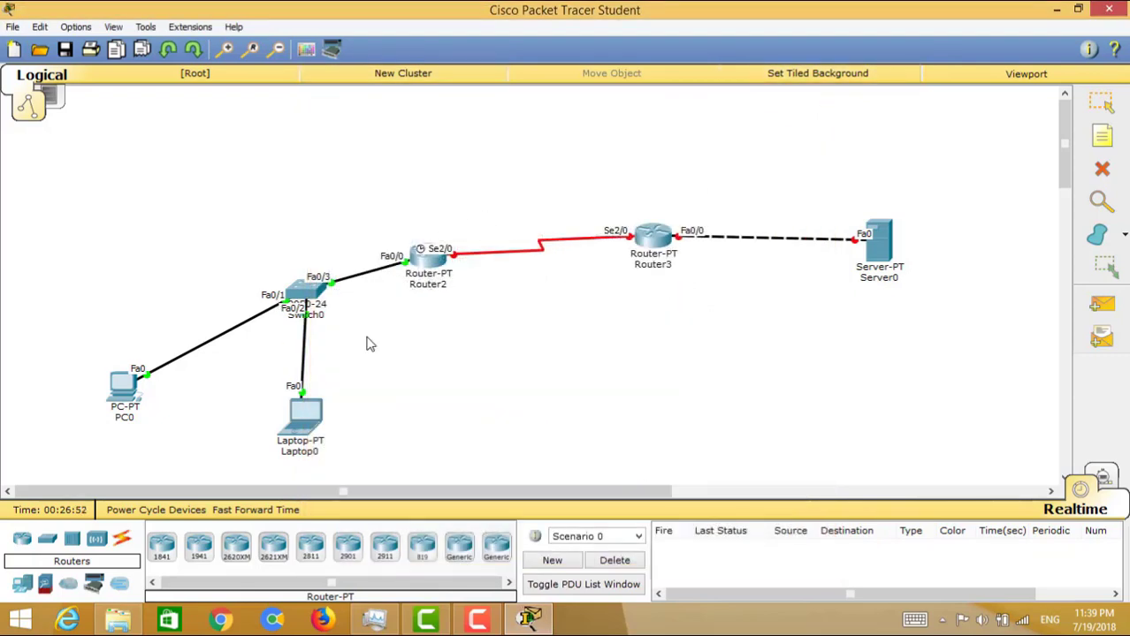
Step: Open Router3's command line interface and answer no to the initial configuration dialog
left_click(651, 244)
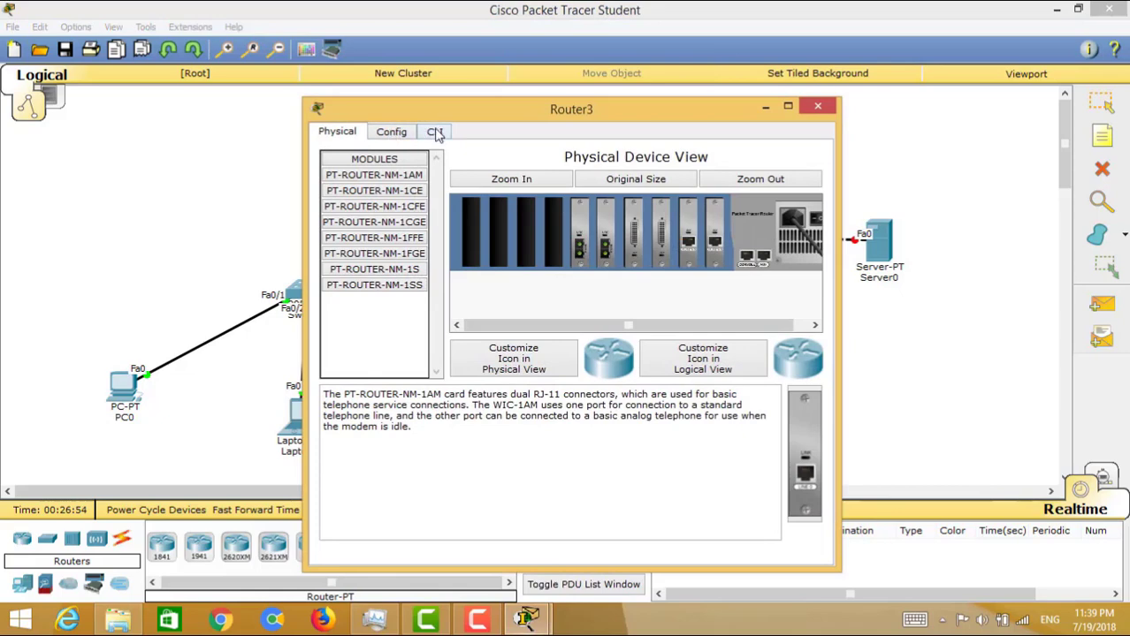
left_click(434, 132)
key("Return")
type("no")
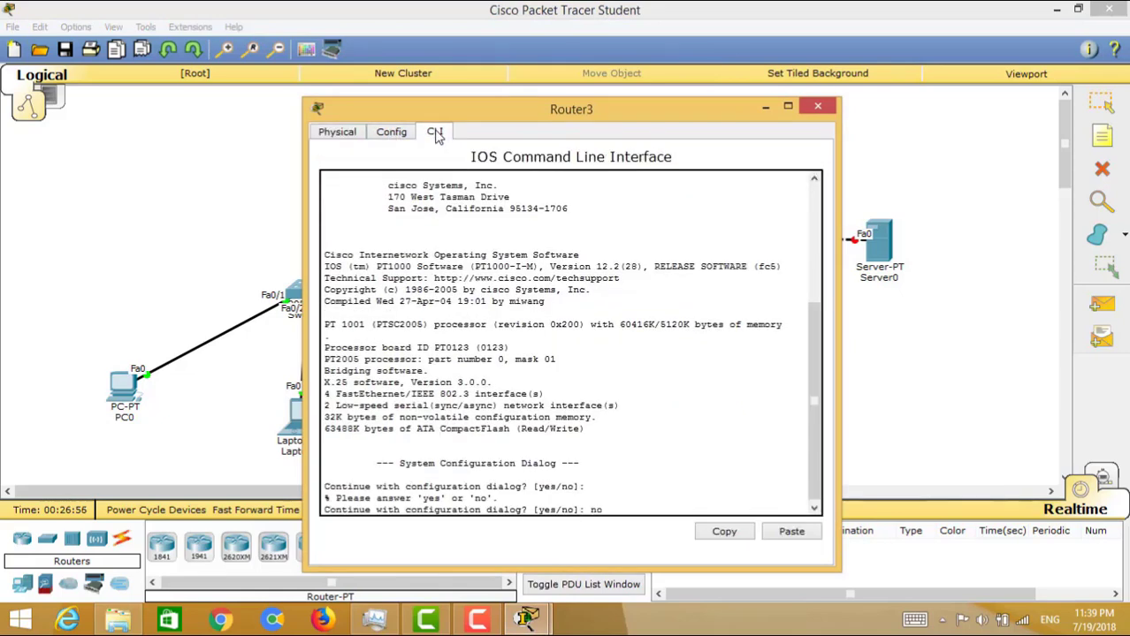
key("Return")
key("Return")
key("Return")
key("Return")
key("Return")
Step: Enter privileged mode with enable and then global configuration mode from the terminal on Router3
type("en")
key("Tab")
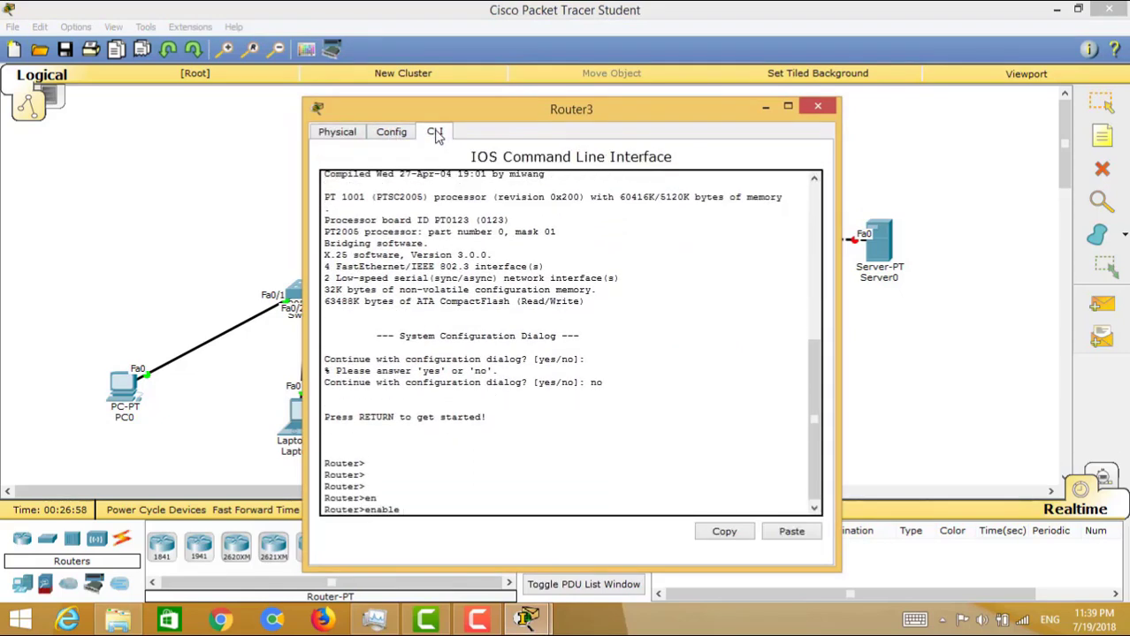
key("Return")
key("Return")
key("Return")
type("conf")
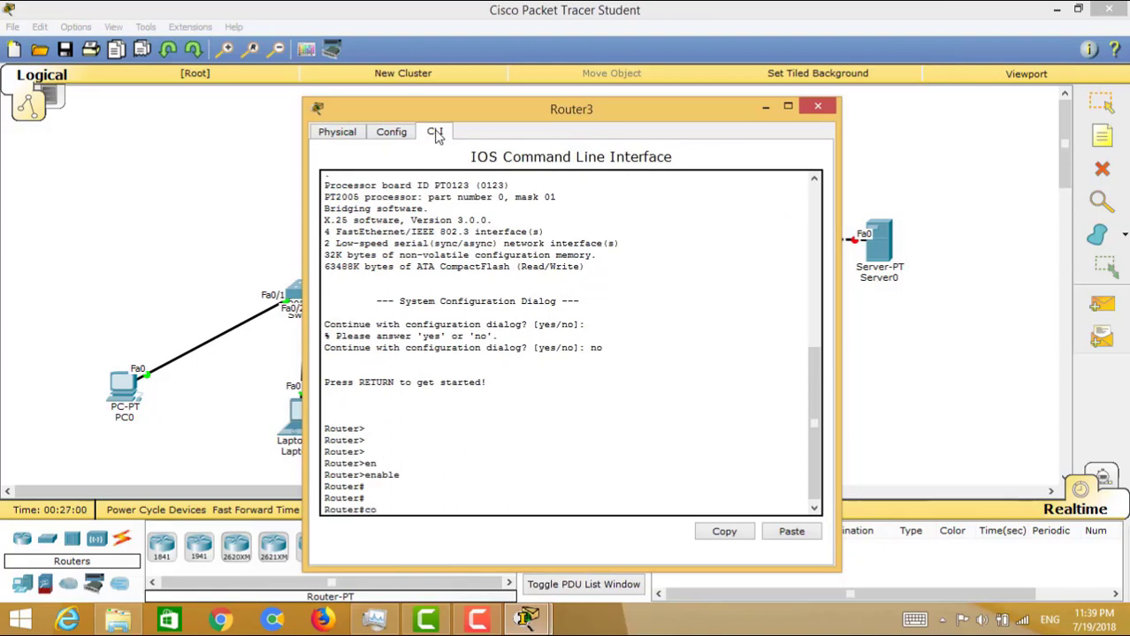
key("Tab")
key("Return")
key("Return")
key("Return")
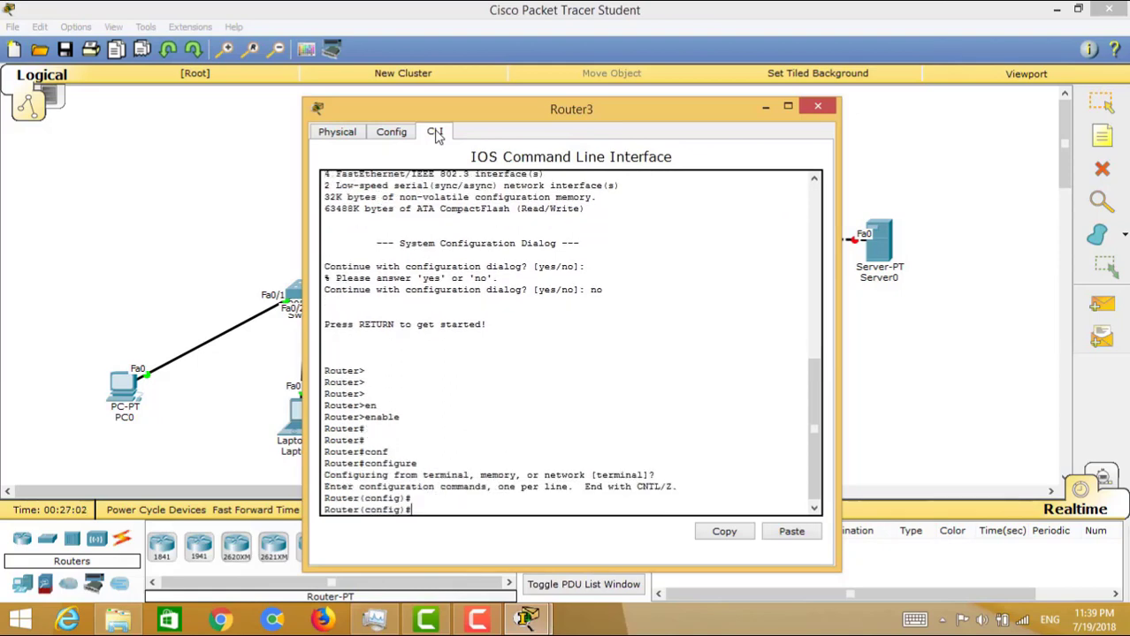
Step: Select interface f0/0 on Router3 and assign it IP address 192.168.2.1 with subnet mask 255.255.255.0
type("interface f0/0")
key("Return")
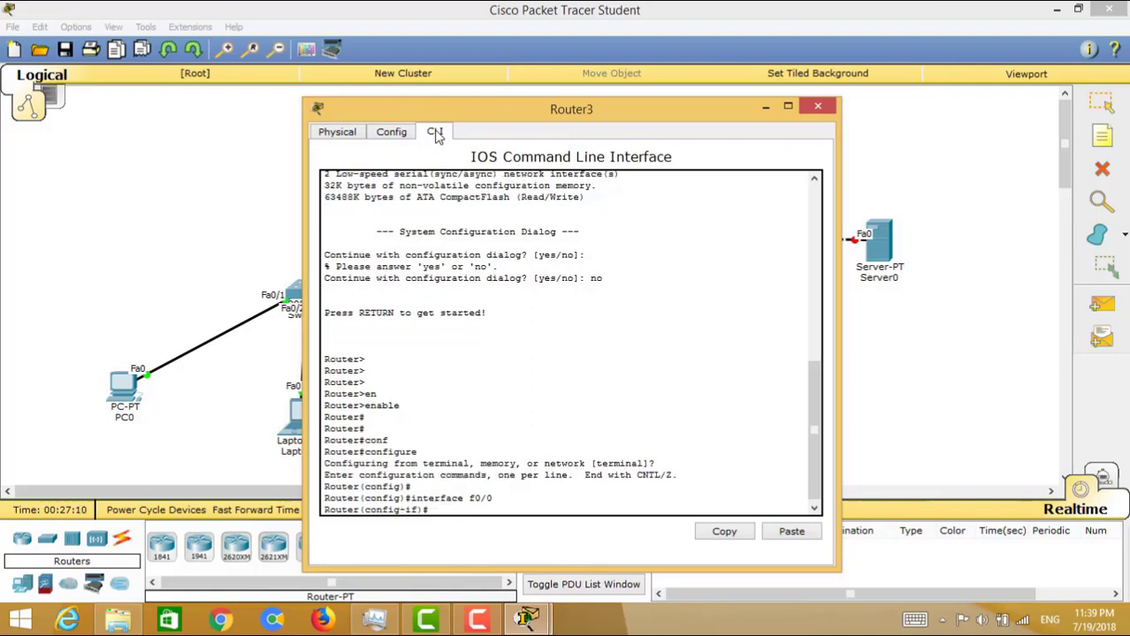
type("ip ad")
key("Tab")
type("192.1")
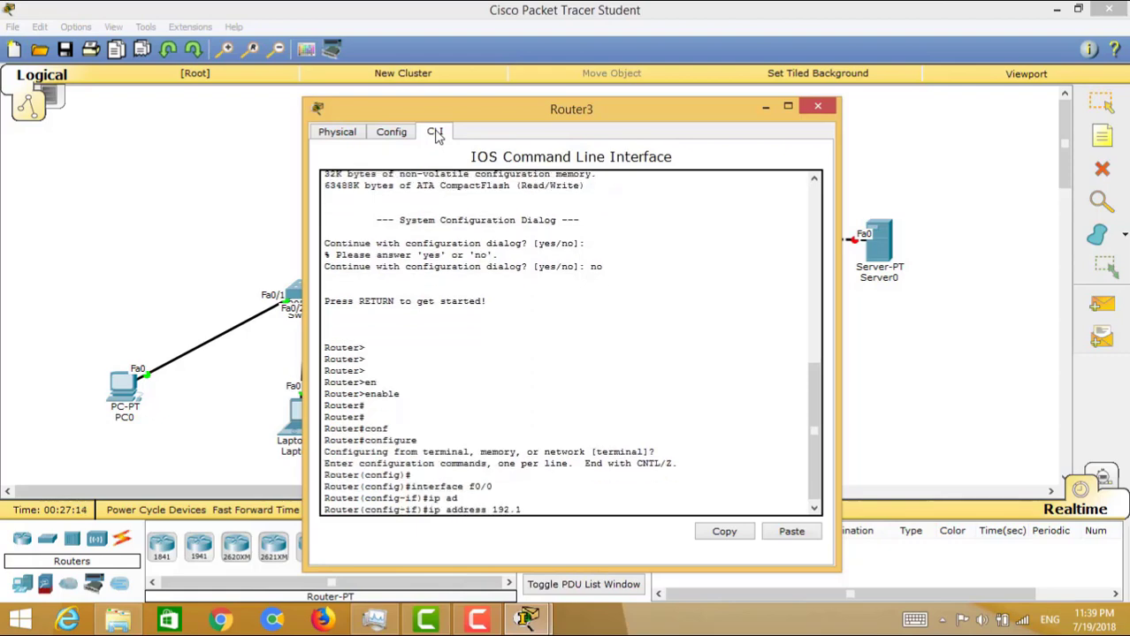
type("68.2.1 255.255.255.0")
key("Return")
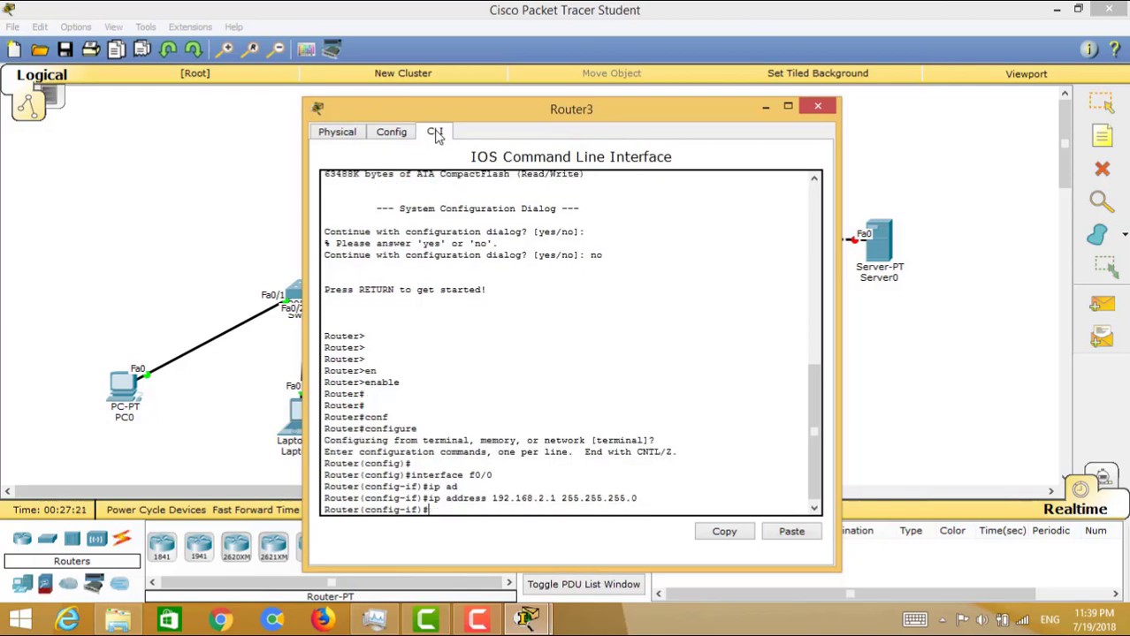
Step: Enable Router3's f0/0 interface with no shutdown
type("no sh")
key("Tab")
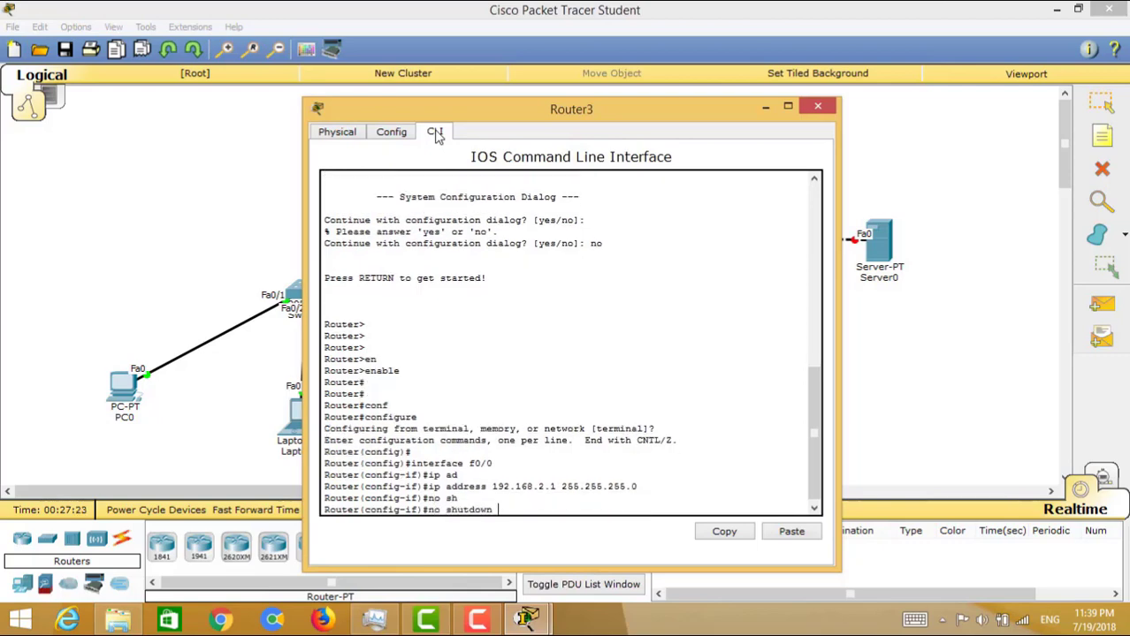
key("Return")
key("Return")
key("Return")
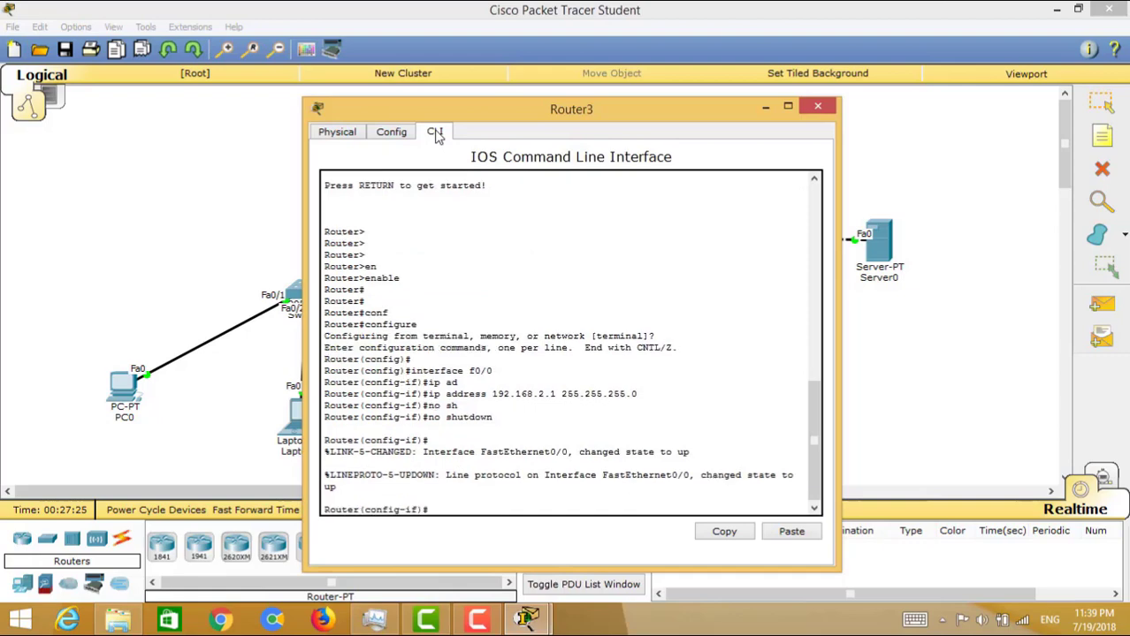
Step: Select interface s2/0 on Router3 and assign it IP address 10.0.0.2 with subnet mask 255.0.0.0
type("int")
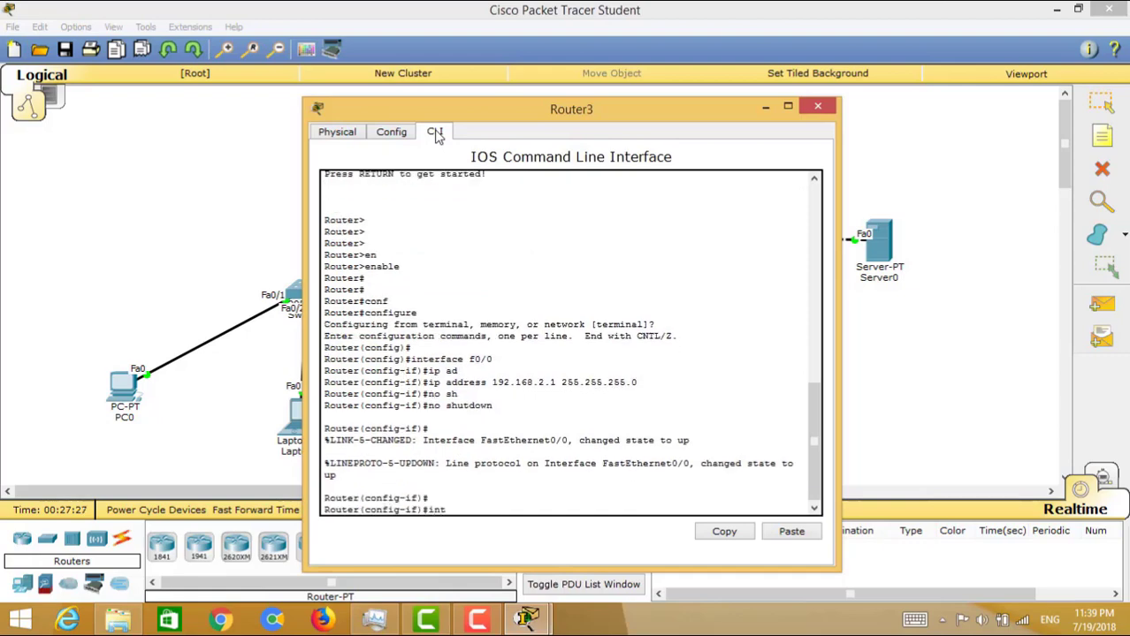
type("erface s2/0")
key("Return")
type("ip add")
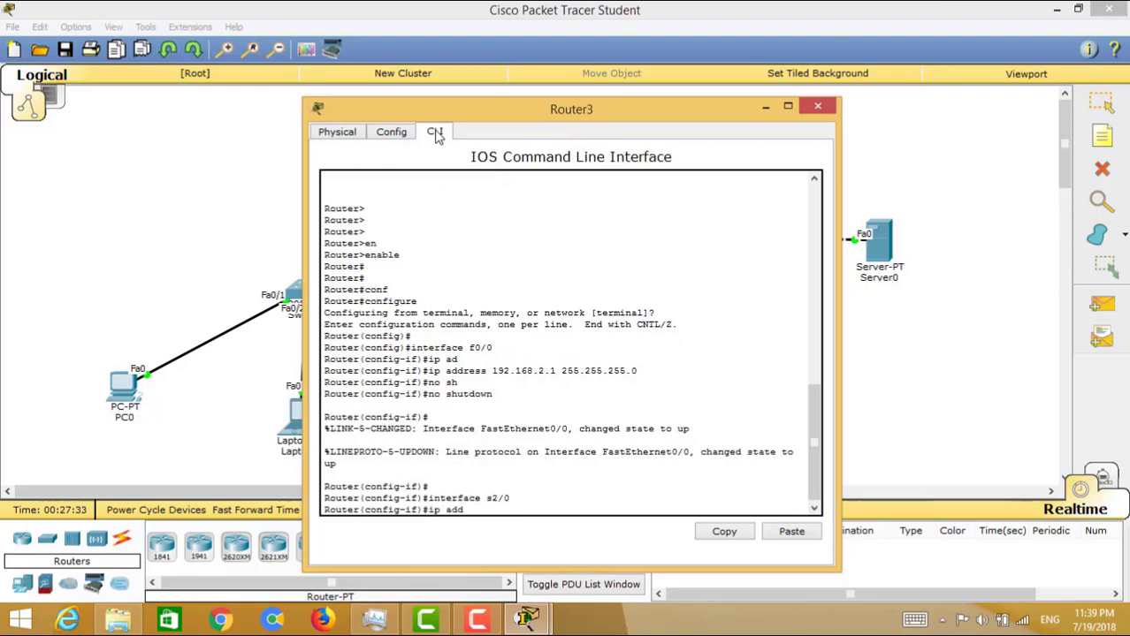
key("Tab")
type("1")
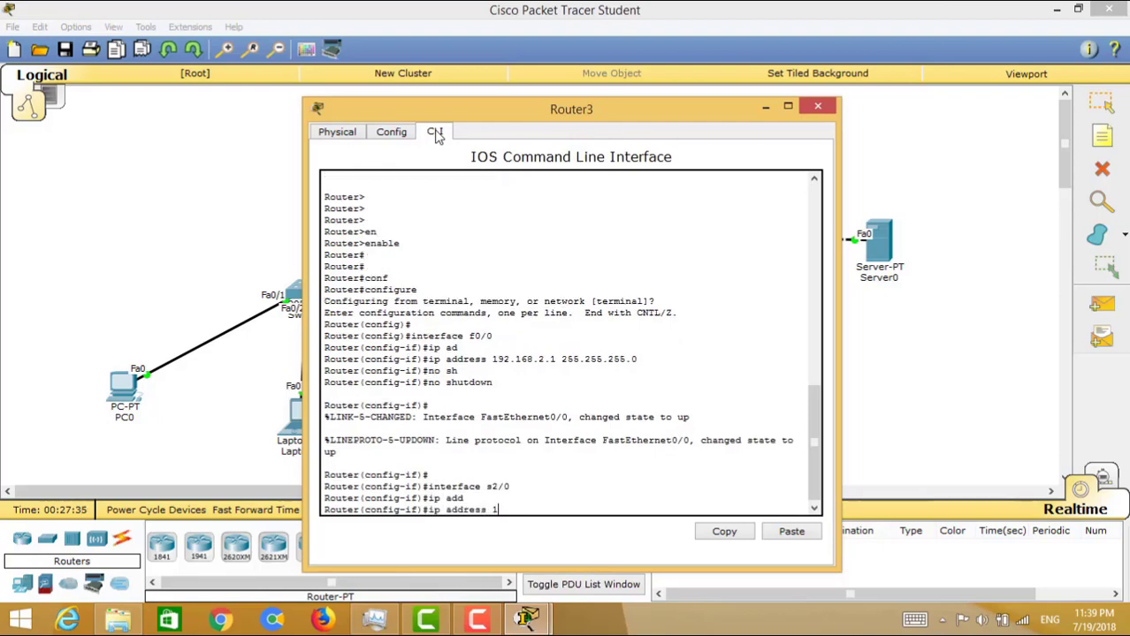
type("0.0.0.2 255.0.0.0")
key("Return")
Step: Enable Router3's s2/0 interface with no shutdown and close the router's window
type("no sh")
key("Tab")
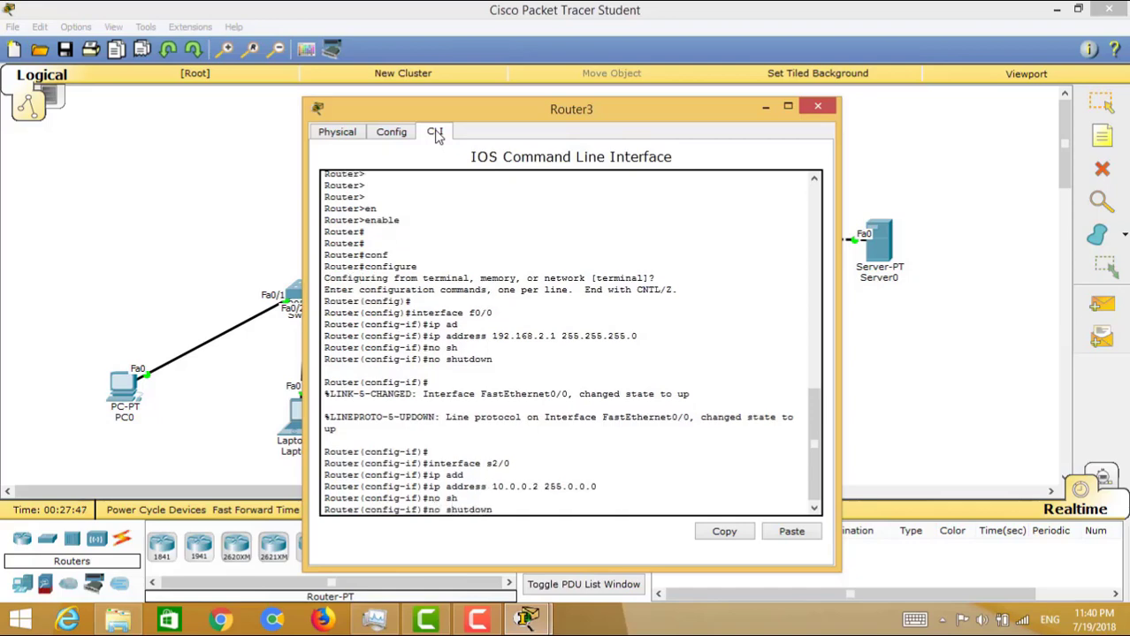
key("Return")
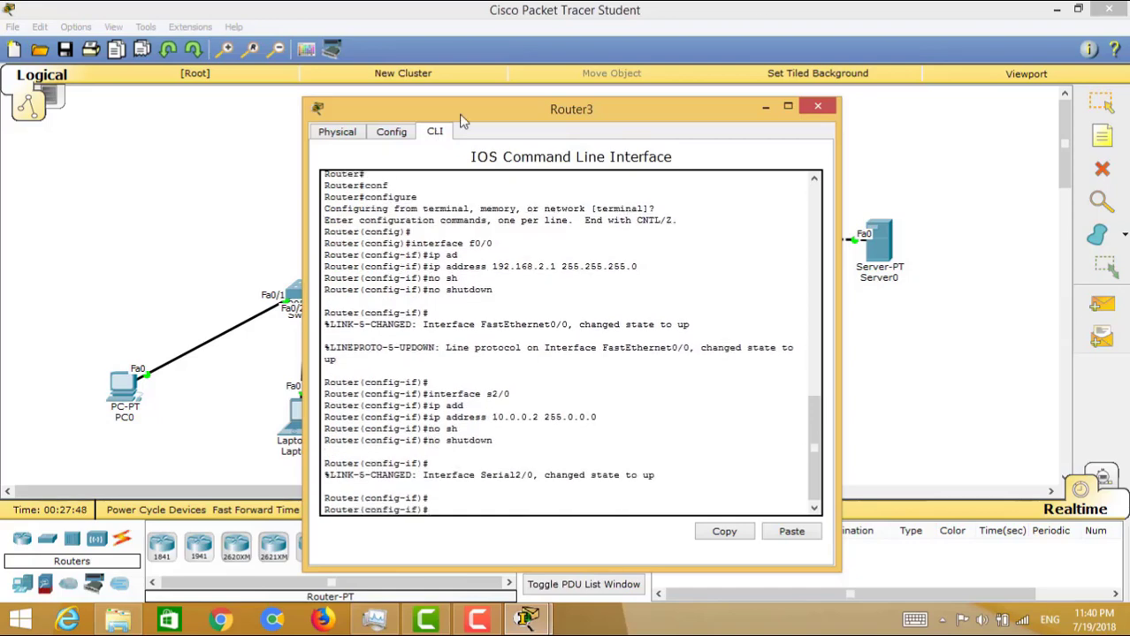
left_click(814, 108)
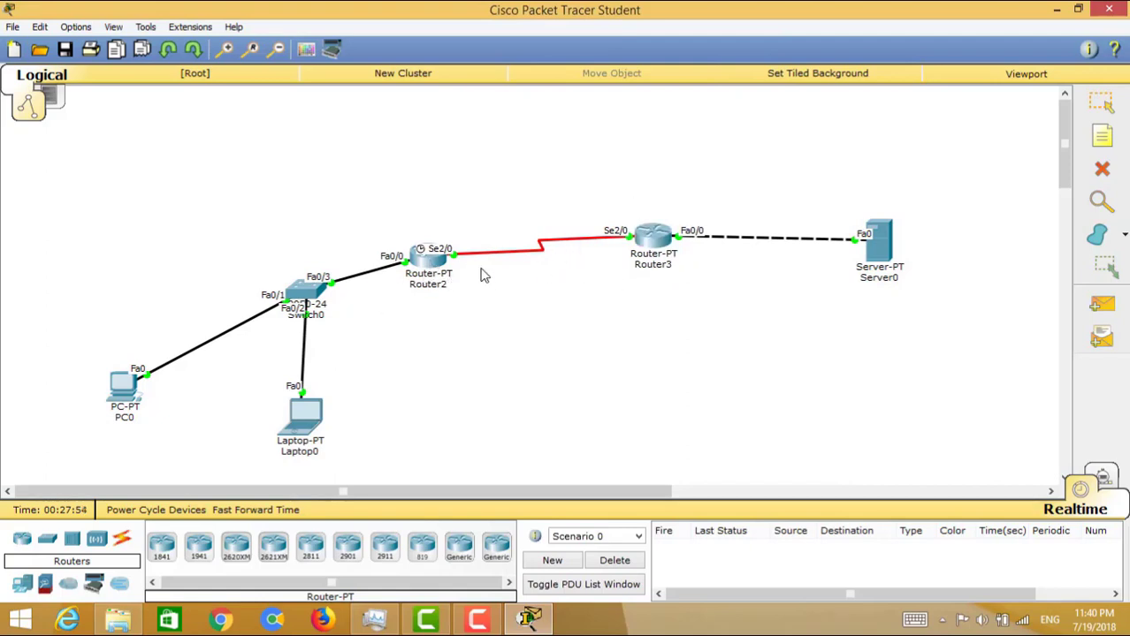
Step: Open Router2's command line interface and exit interface configuration to return to global configuration mode
left_click(426, 260)
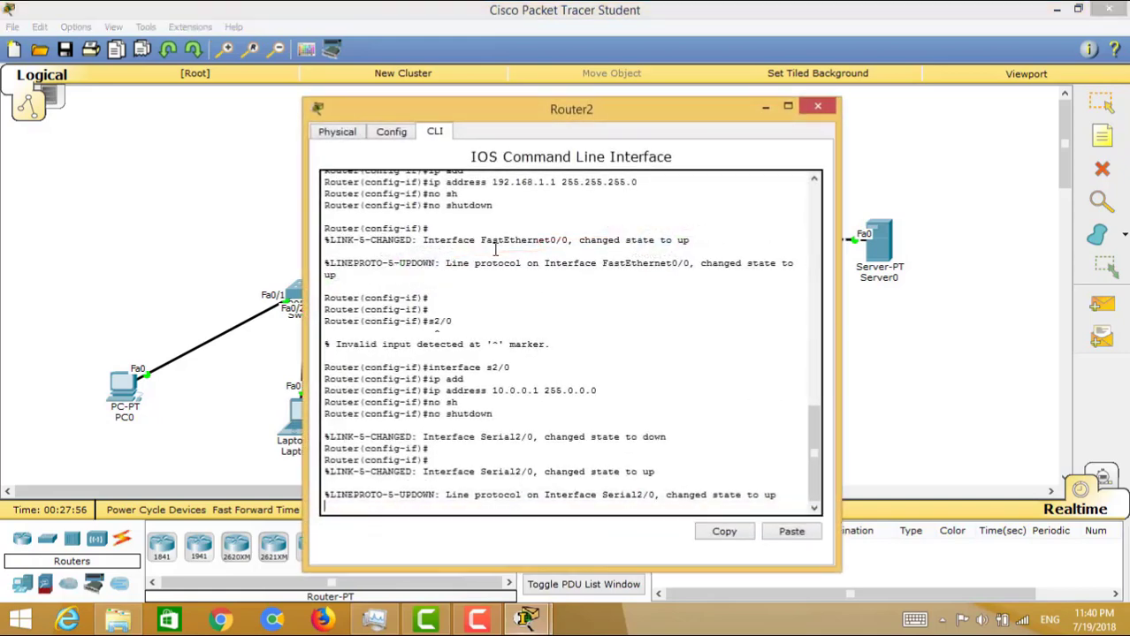
key("Return")
key("Return")
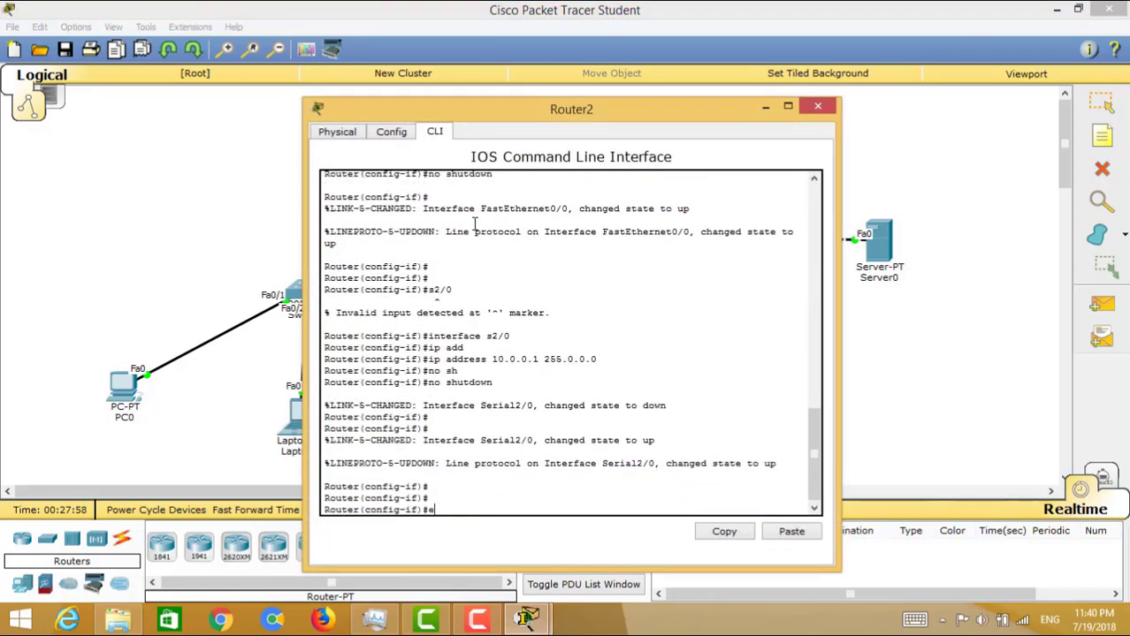
type("exit")
key("Return")
key("Return")
key("Return")
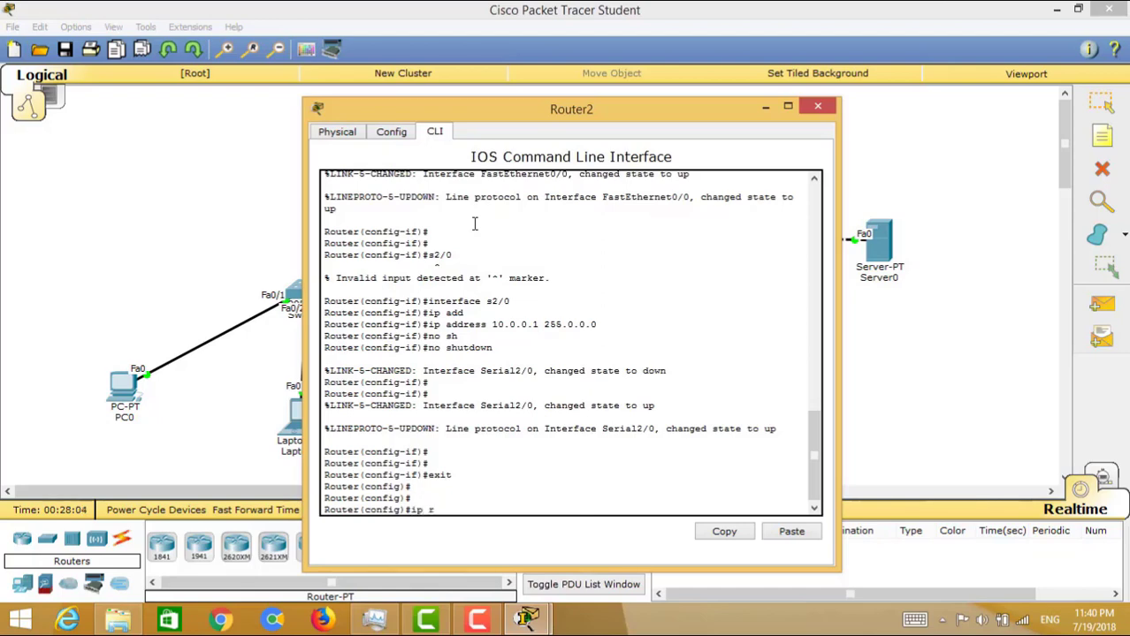
Step: Add the default route ip route 0.0.0.0 0.0.0.0 s2/0 on Router2 and close its window
type("ip ro")
key("Tab")
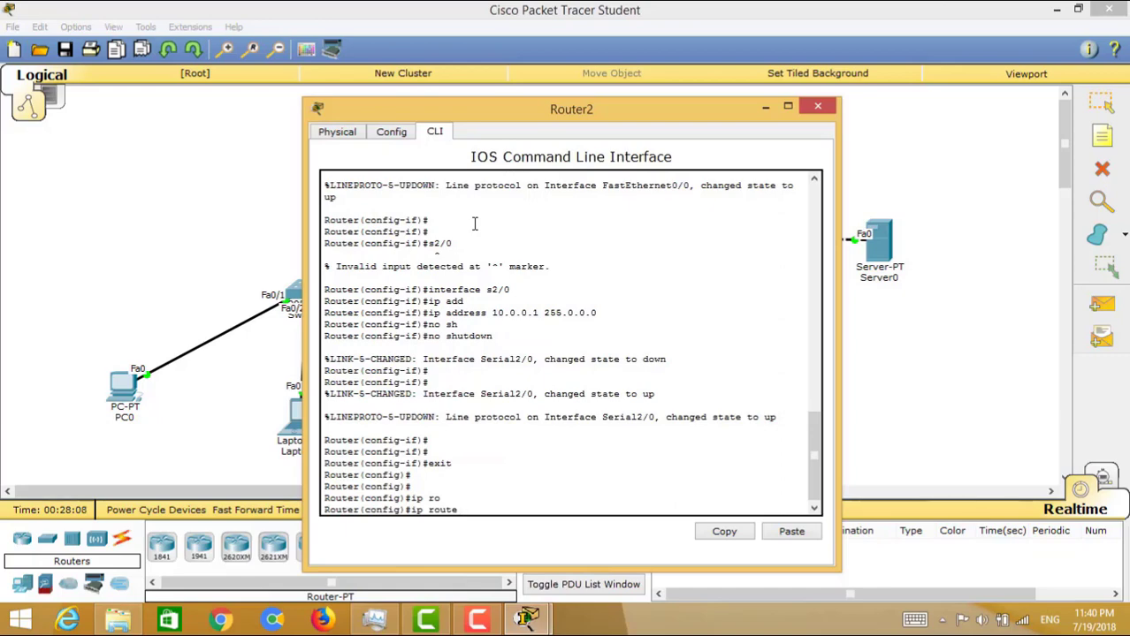
type("0.0.0")
key("Return")
key("Return")
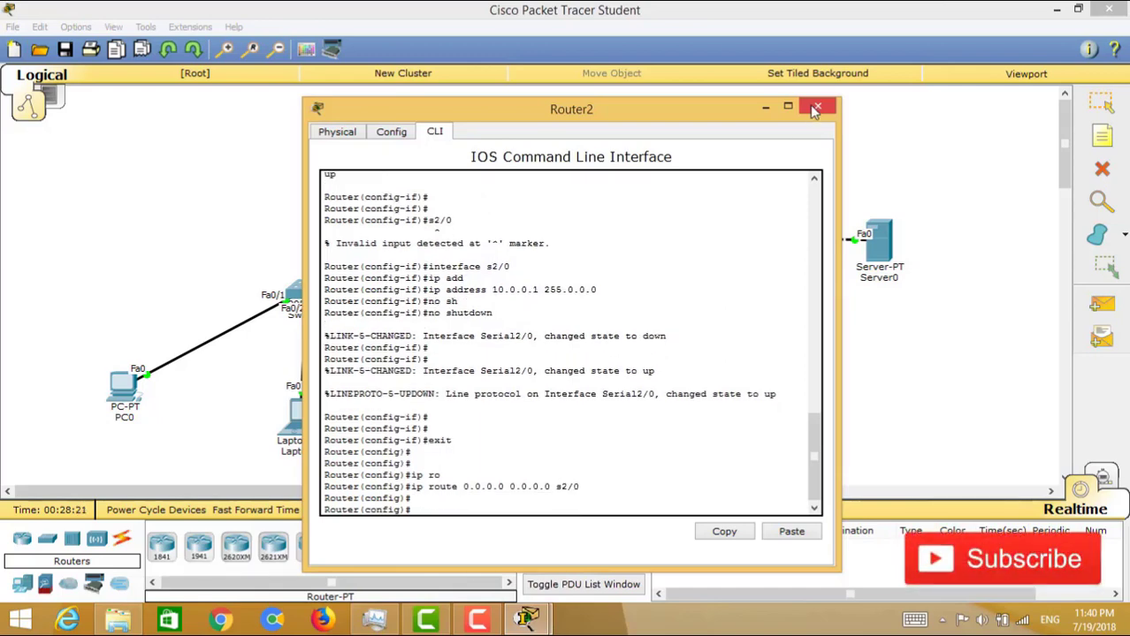
left_click(814, 107)
Step: Open Router3's command line interface and exit interface configuration to return to global configuration mode
left_click(653, 247)
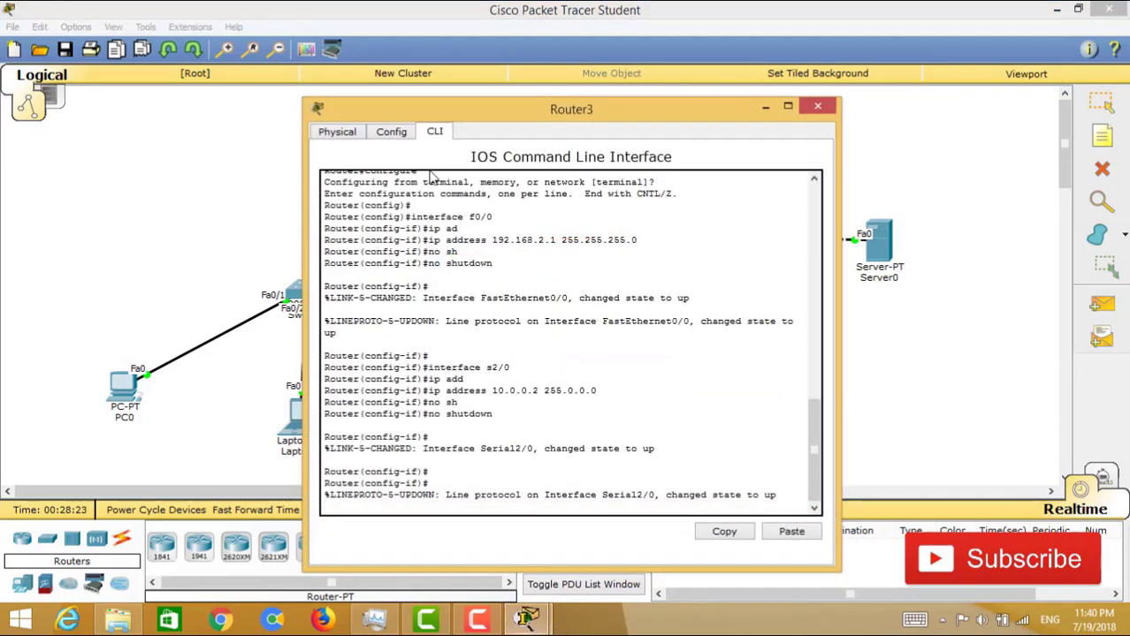
key("Return")
key("Return")
key("Return")
type("exi")
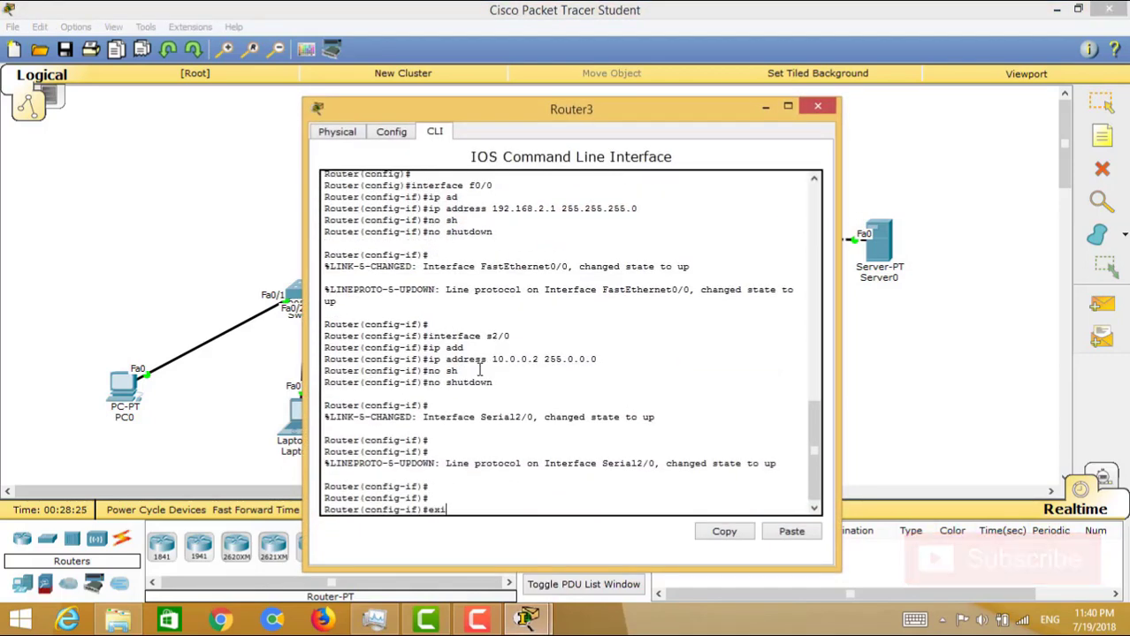
type("t")
key("Return")
Step: Add the default route ip route 0.0.0.0 0.0.0.0 s2/0 on Router3 and close its window
type("ip")
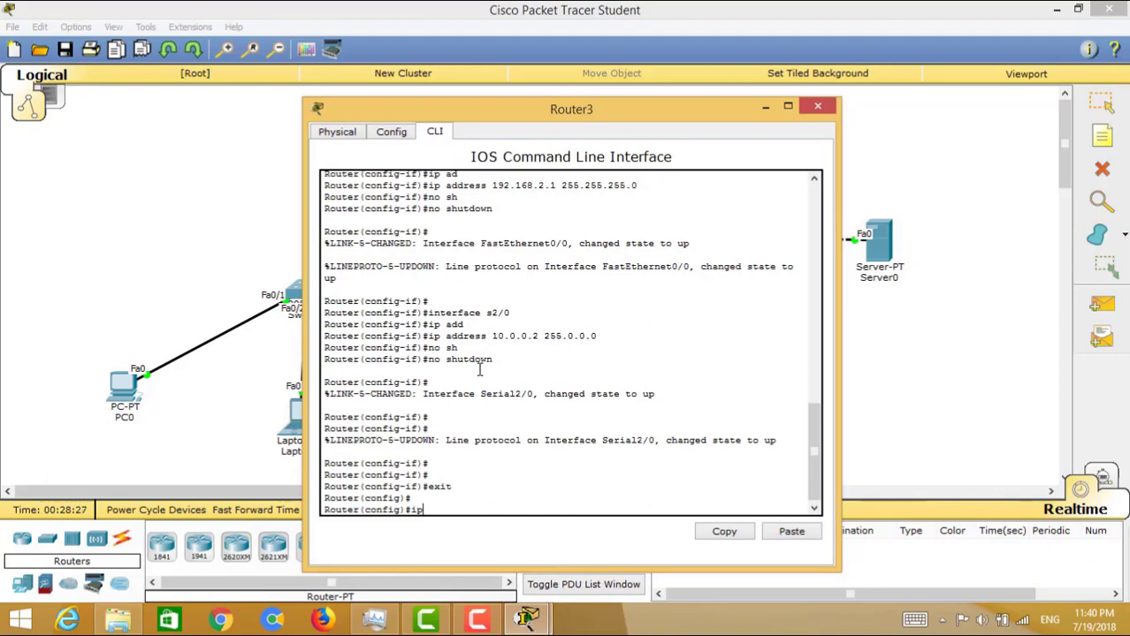
type(" ro")
key("Tab")
type("ute")
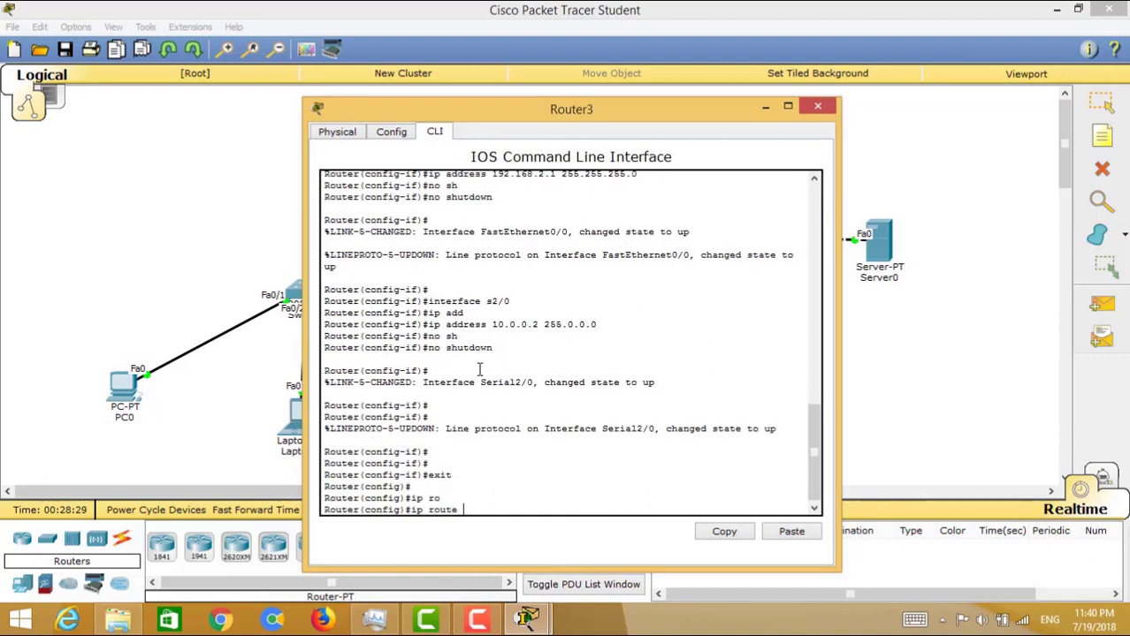
type(" 0.0.0.0 0.0.0.0 s2/0")
key("Return")
key("Return")
key("Return")
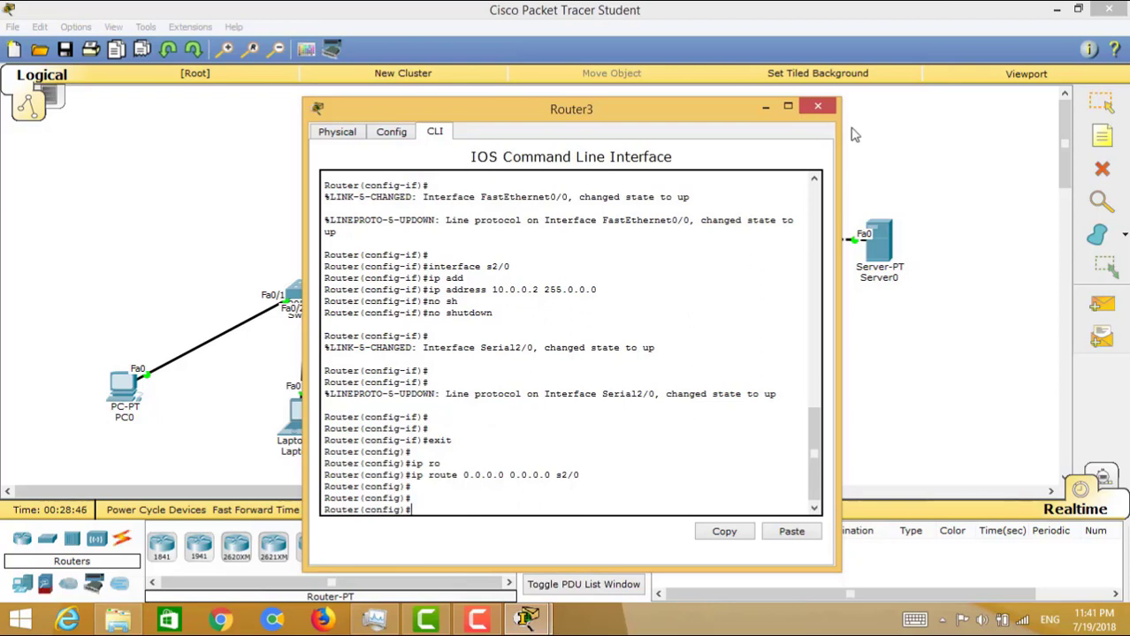
left_click(817, 110)
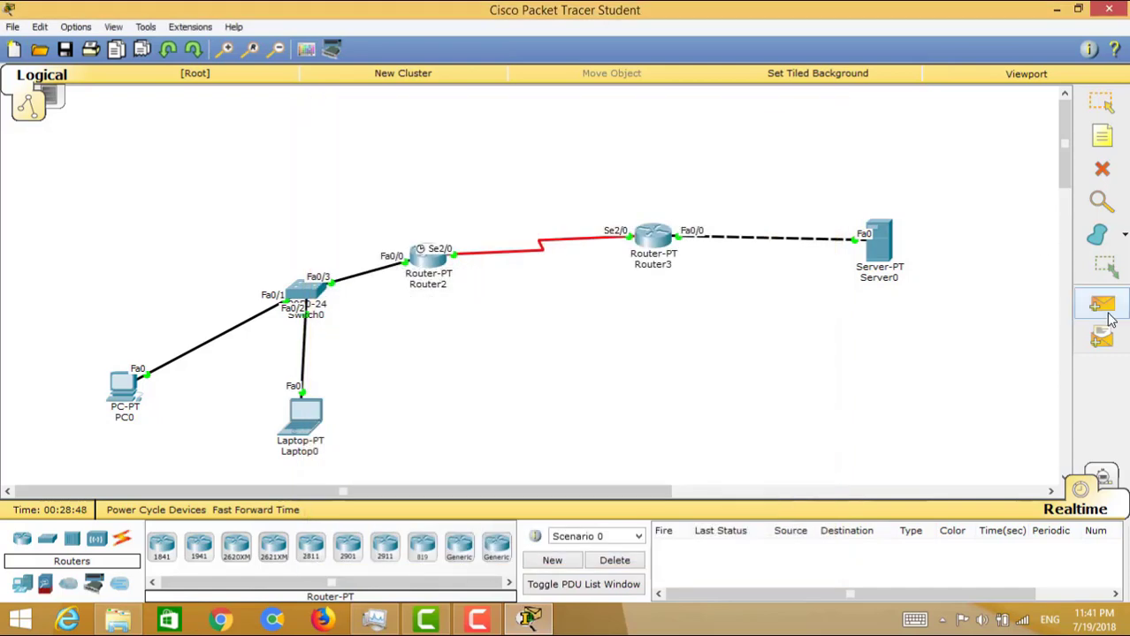
Step: Send a simple PDU from Server0 to PC0 twice to test connectivity
left_click(1101, 304)
left_click(876, 258)
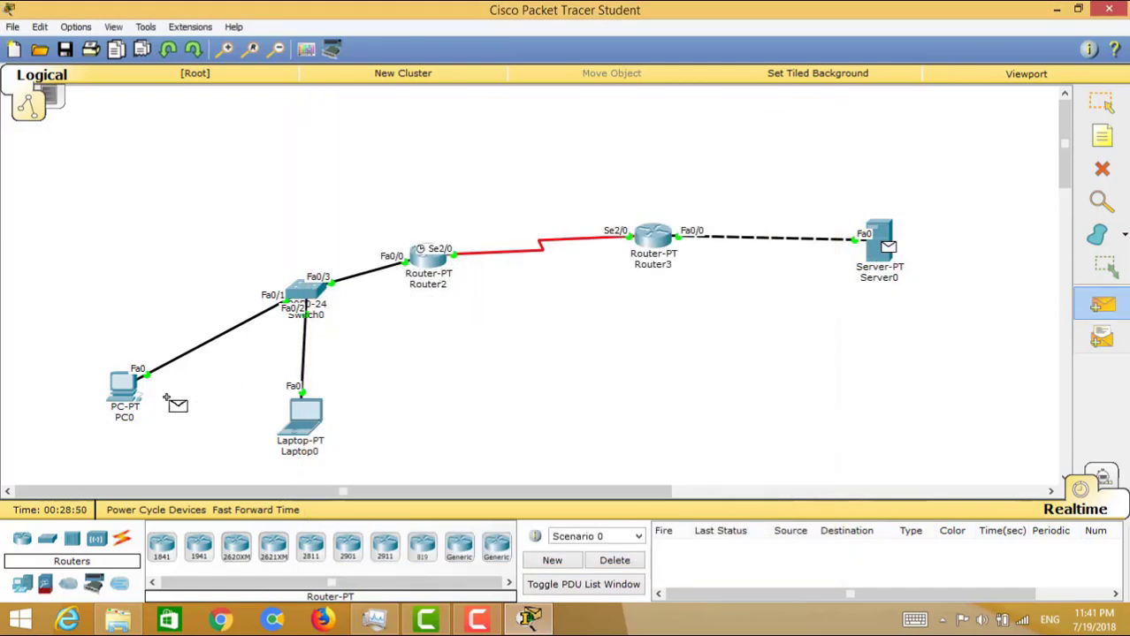
left_click(129, 385)
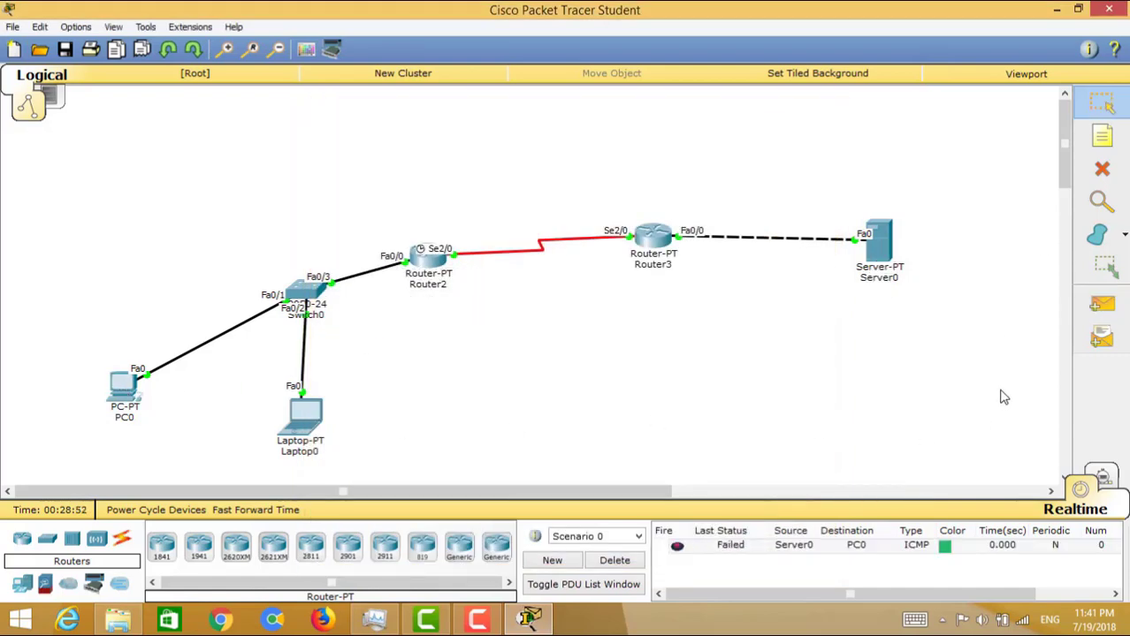
left_click(1102, 304)
left_click(875, 243)
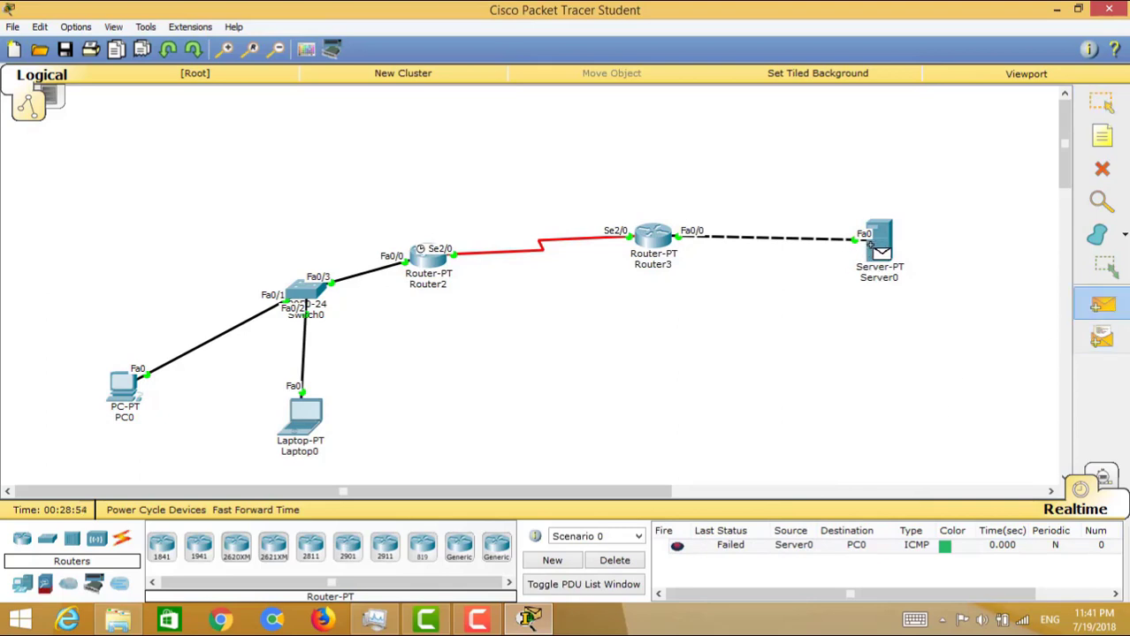
left_click(115, 387)
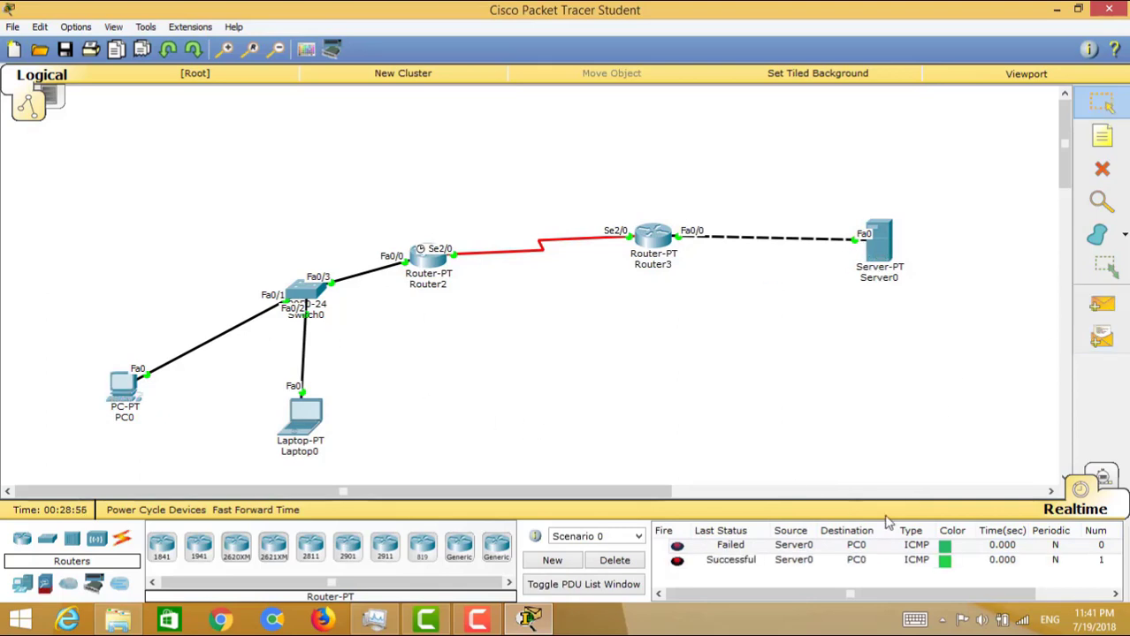
Step: Send a simple PDU from Server0 to Laptop0
left_click(1103, 316)
left_click(879, 261)
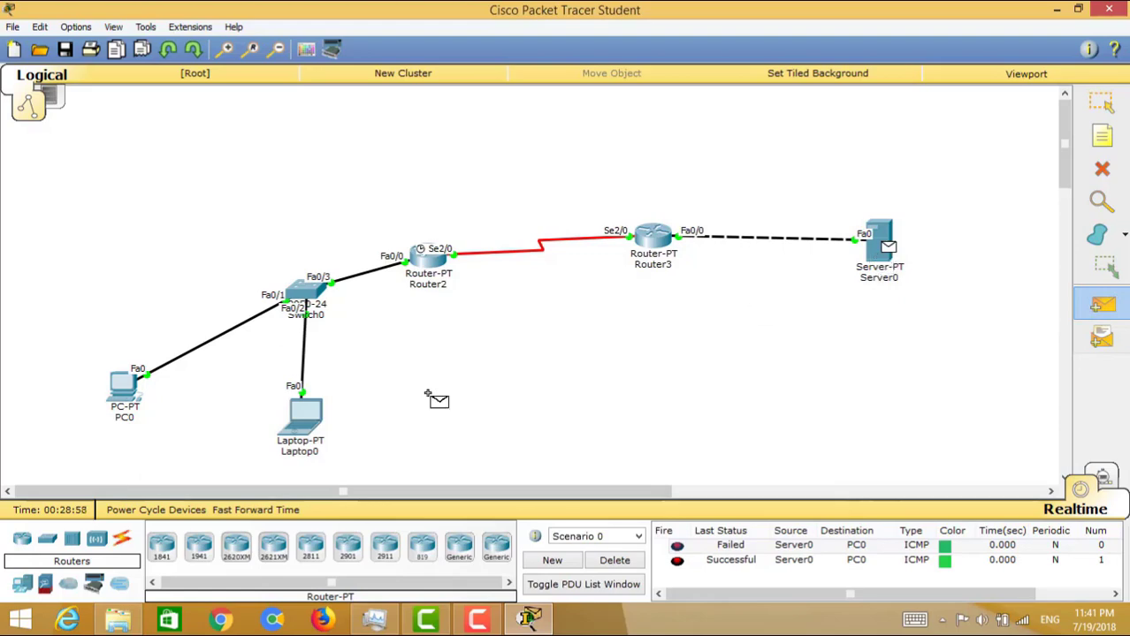
left_click(305, 423)
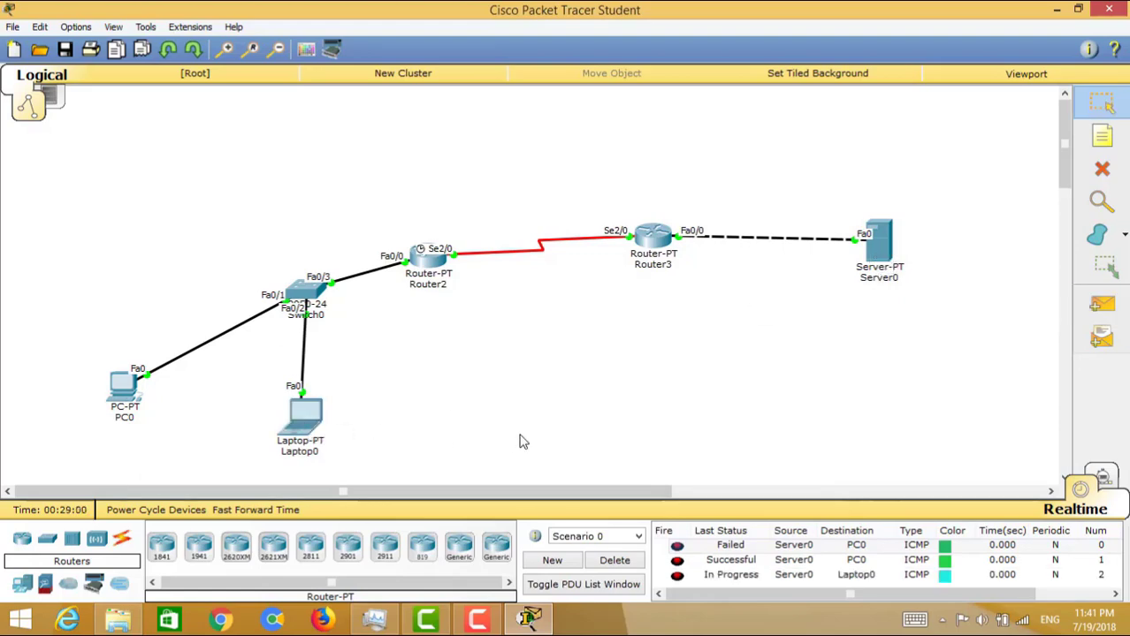
Step: Check the IP address, subnet mask and default gateway in Laptop0's IP configuration, and close its window
left_click(300, 419)
left_click(366, 202)
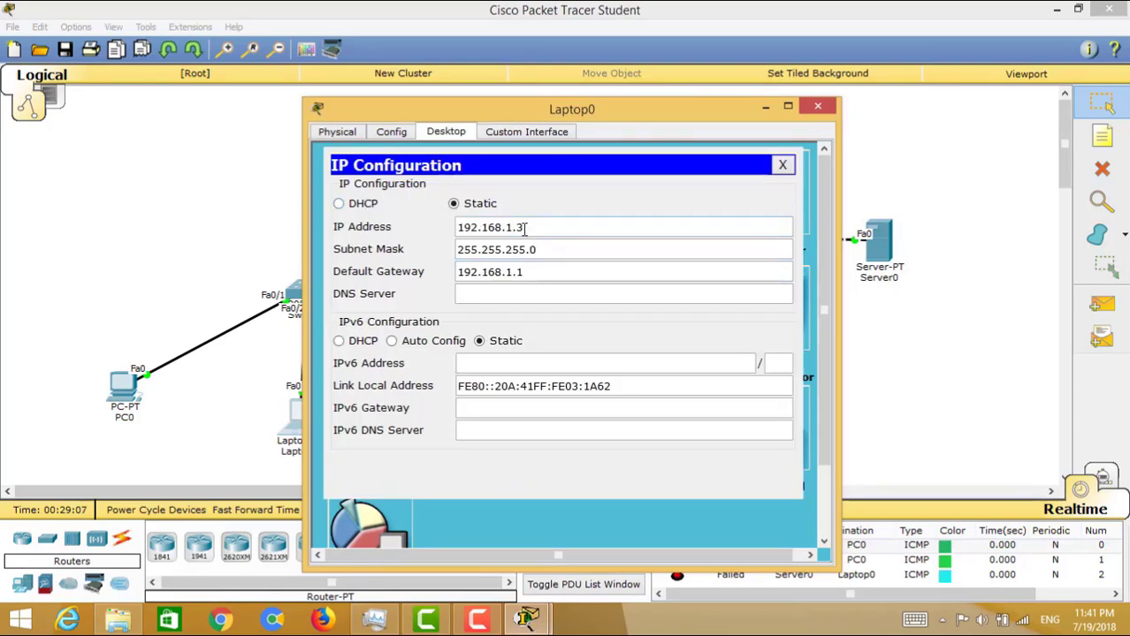
left_click(831, 110)
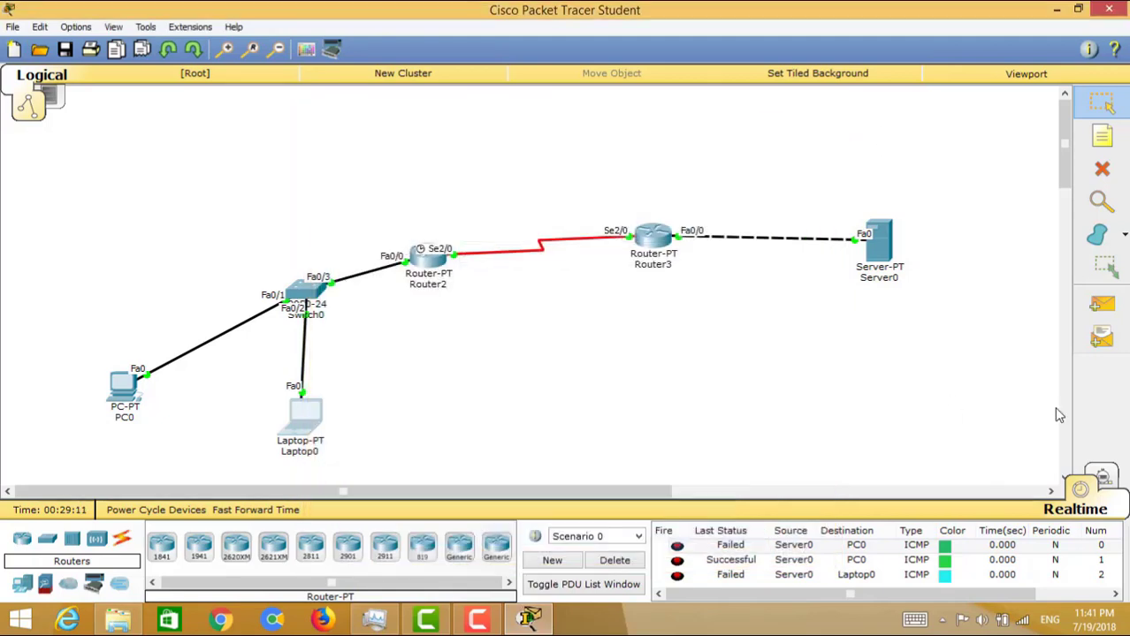
Step: Send another simple PDU from Server0 to Laptop0 and check its status in the PDU list
left_click(1100, 304)
left_click(879, 246)
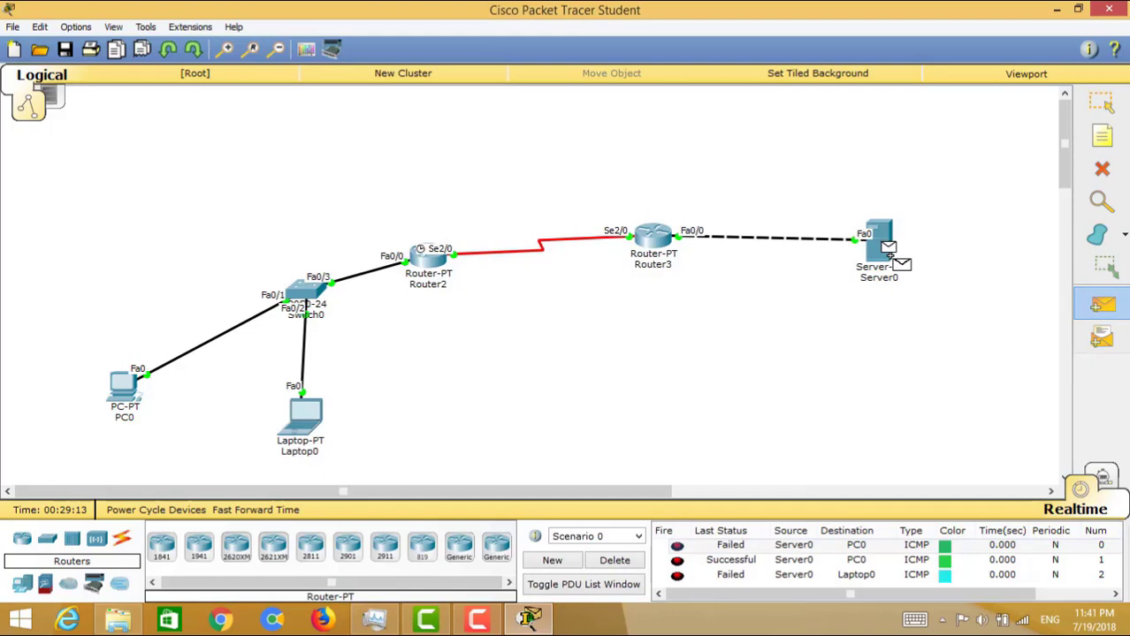
left_click(320, 409)
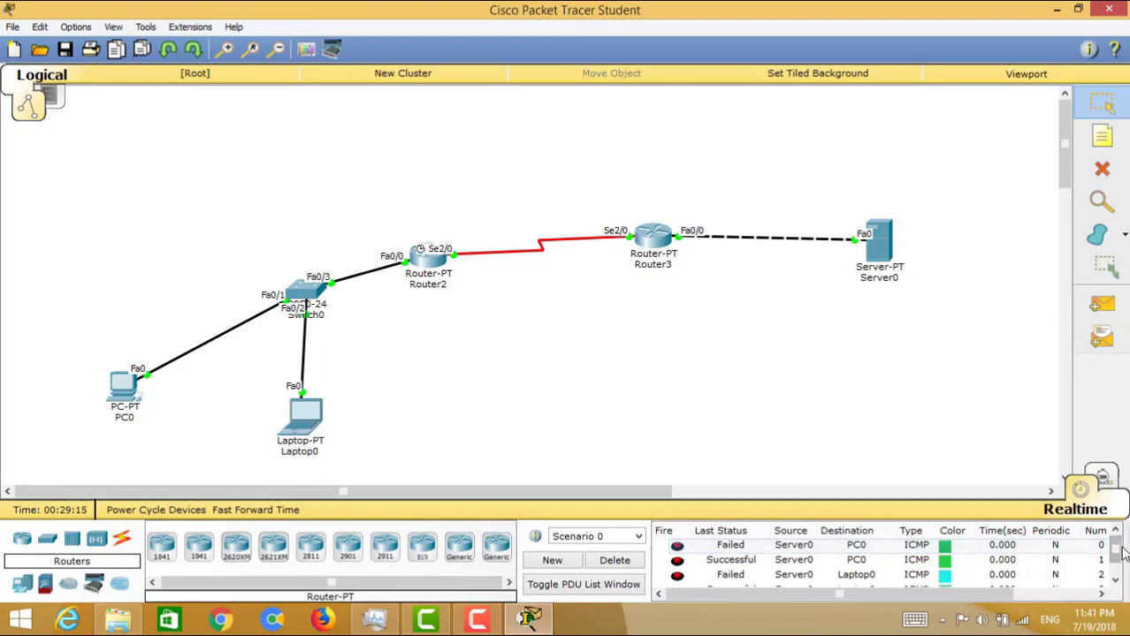
scroll(1119, 557, "down", 1)
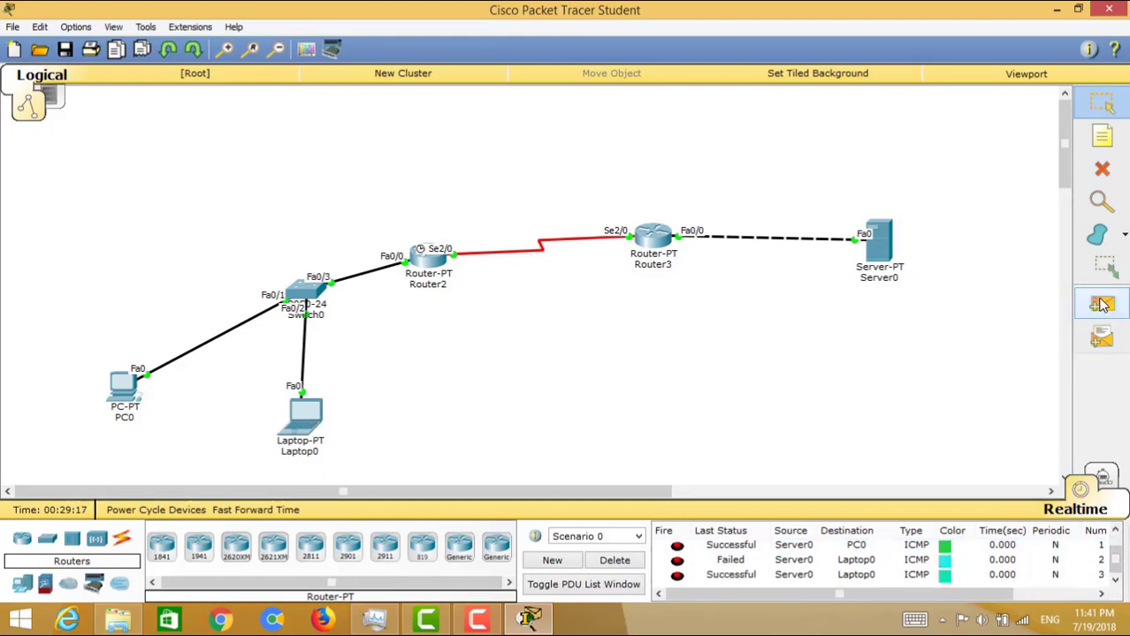
Step: Send one more simple PDU from Server0 to PC0
left_click(1101, 304)
left_click(879, 246)
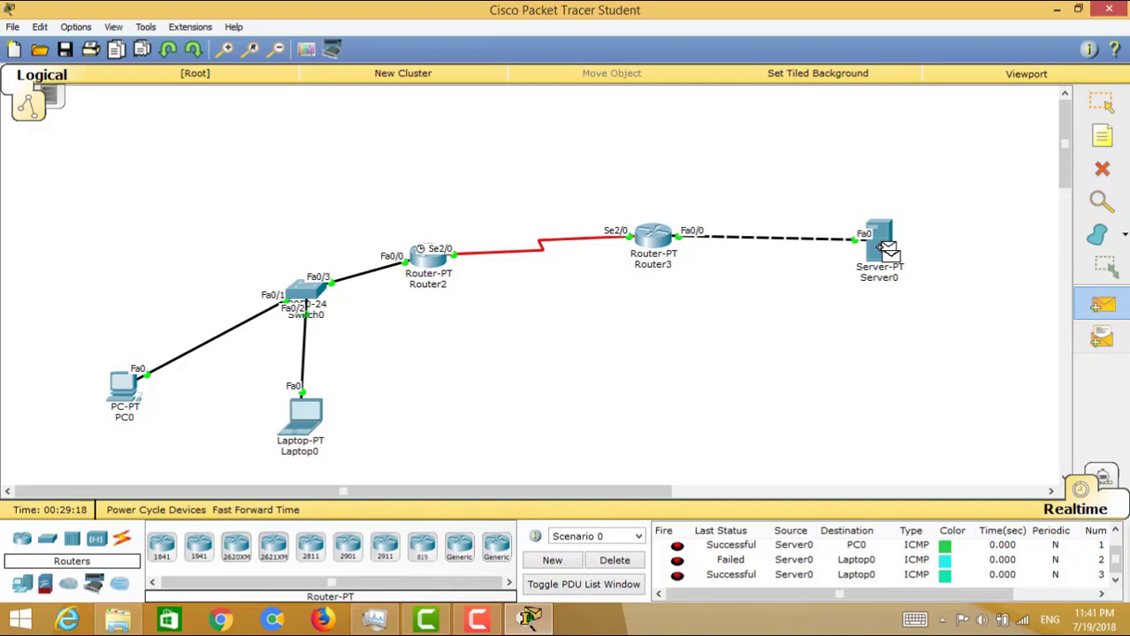
left_click(131, 387)
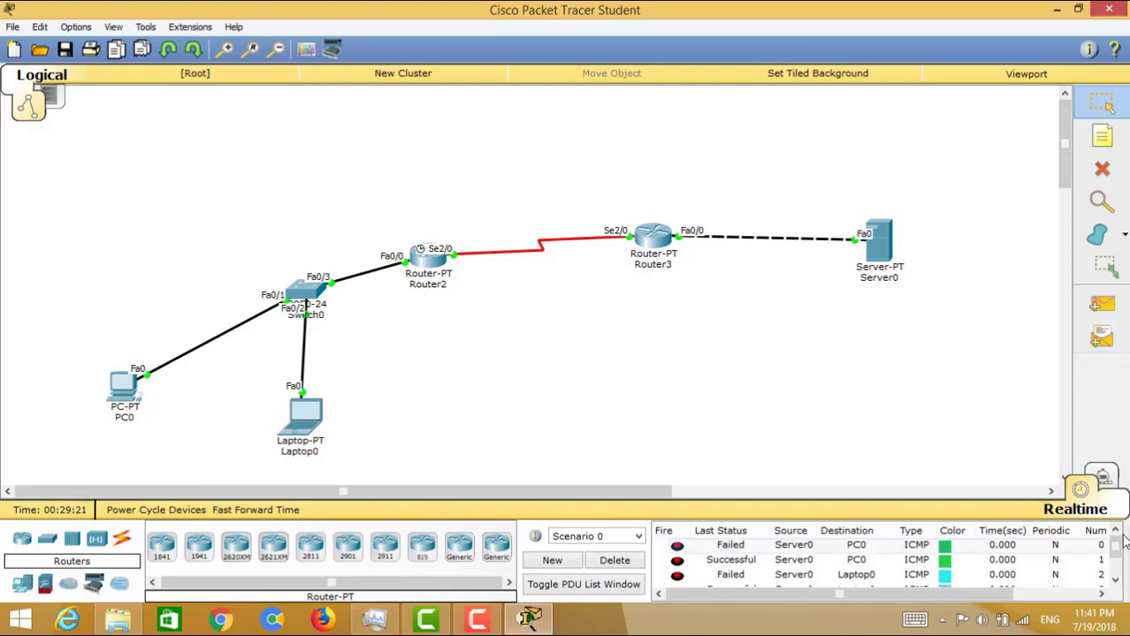
Step: Send another simple PDU from Server0 to Laptop0 and check its status in the PDU list
scroll(1121, 552, "down", 2)
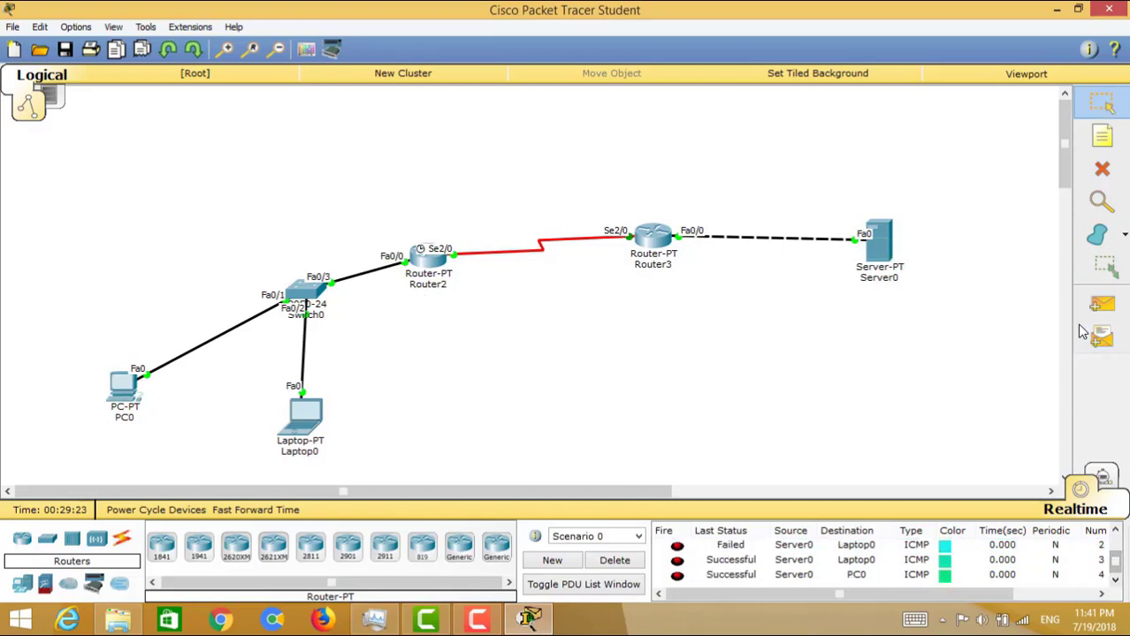
left_click(1100, 304)
left_click(880, 246)
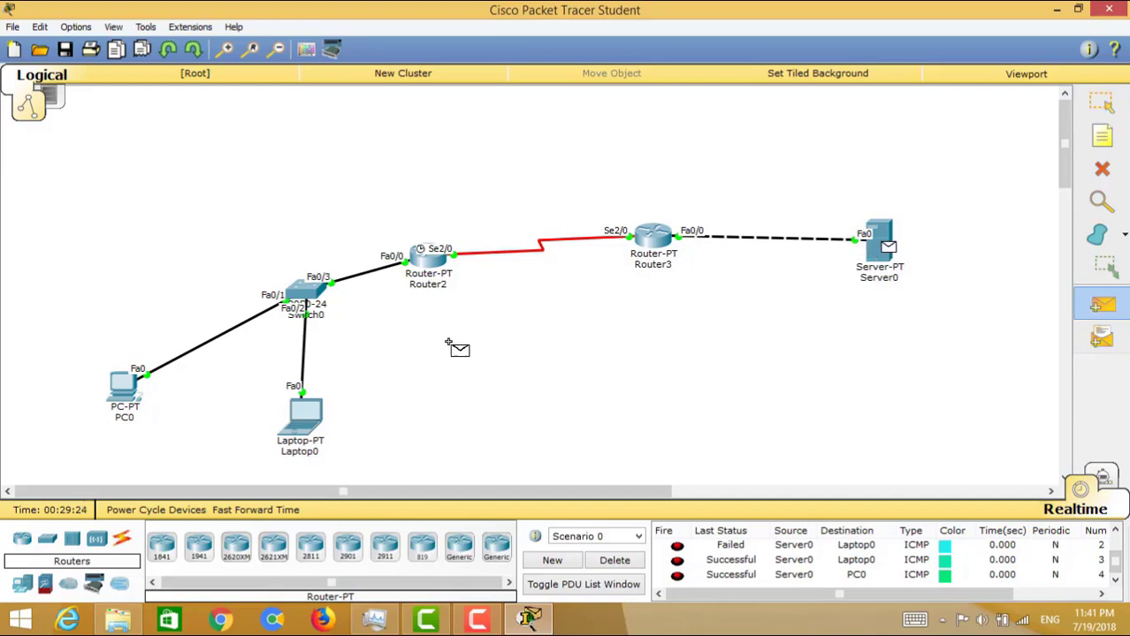
left_click(308, 425)
scroll(1117, 565, "down", 1)
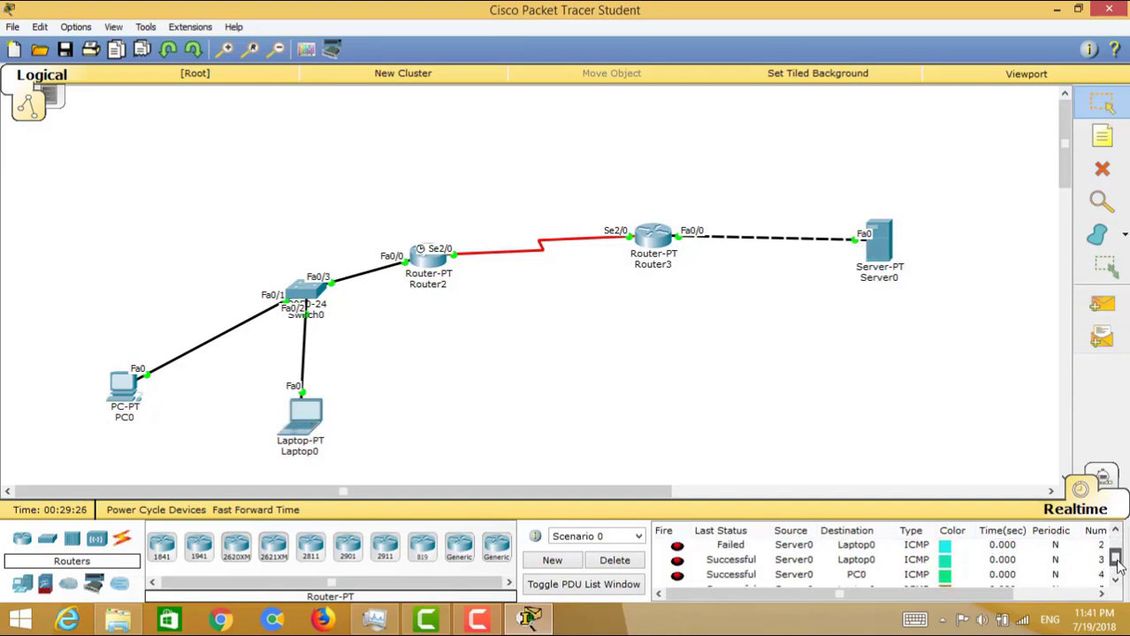
scroll(1117, 566, "down", 1)
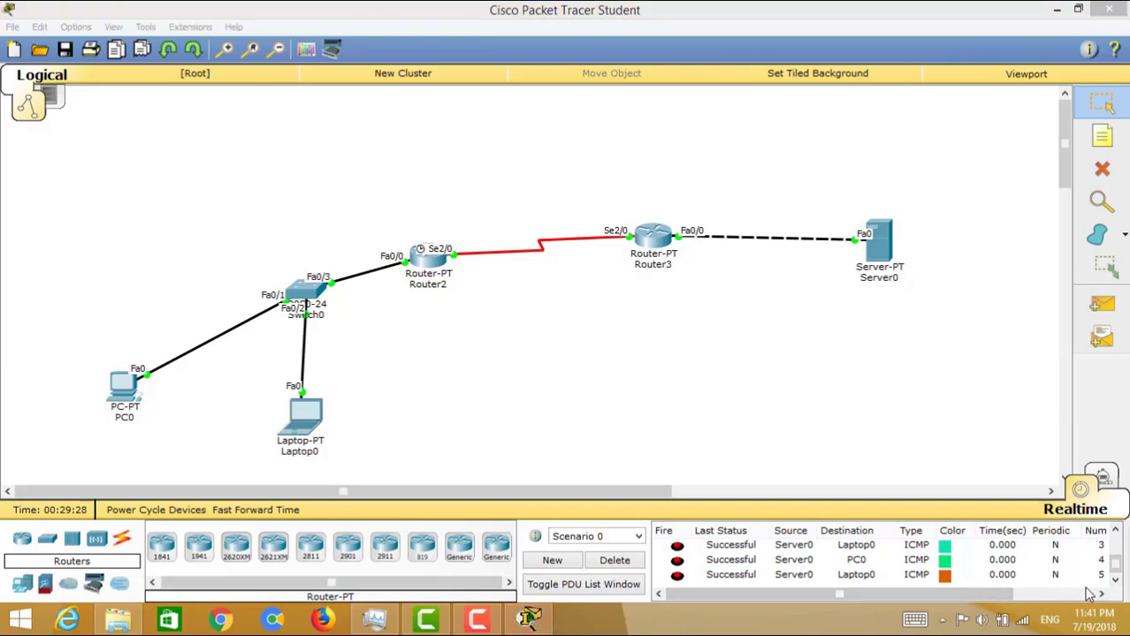
Step: Delete all the simple PDUs from Scenario 0's PDU list, one after another
left_click_drag(984, 593, 1080, 597)
double_click(1080, 578)
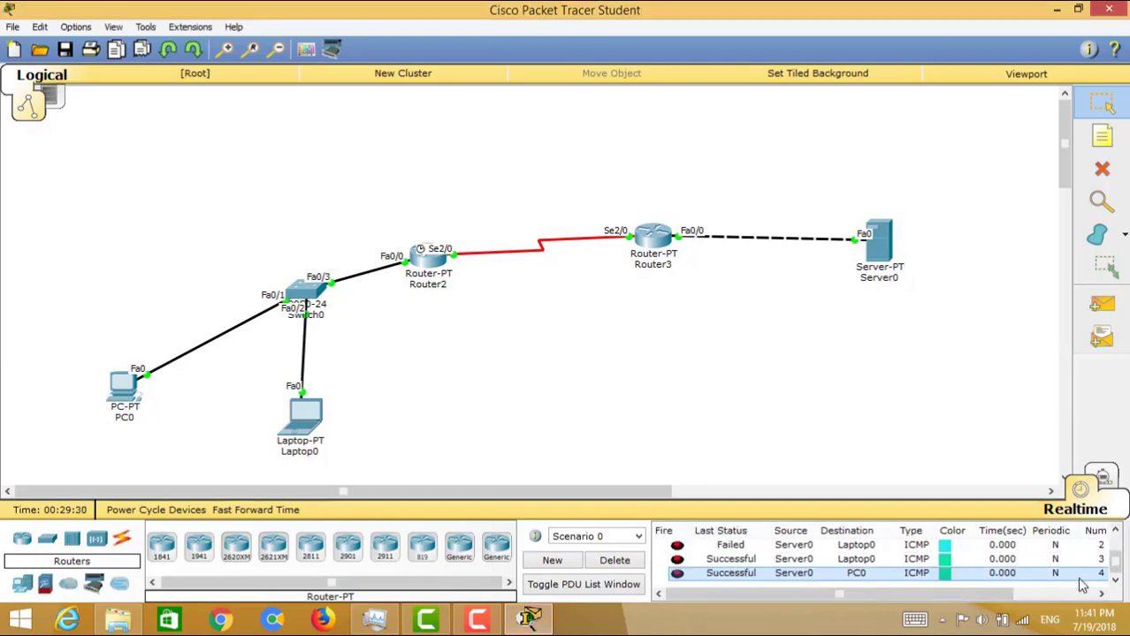
scroll(1080, 593, "right", 3)
double_click(1084, 575)
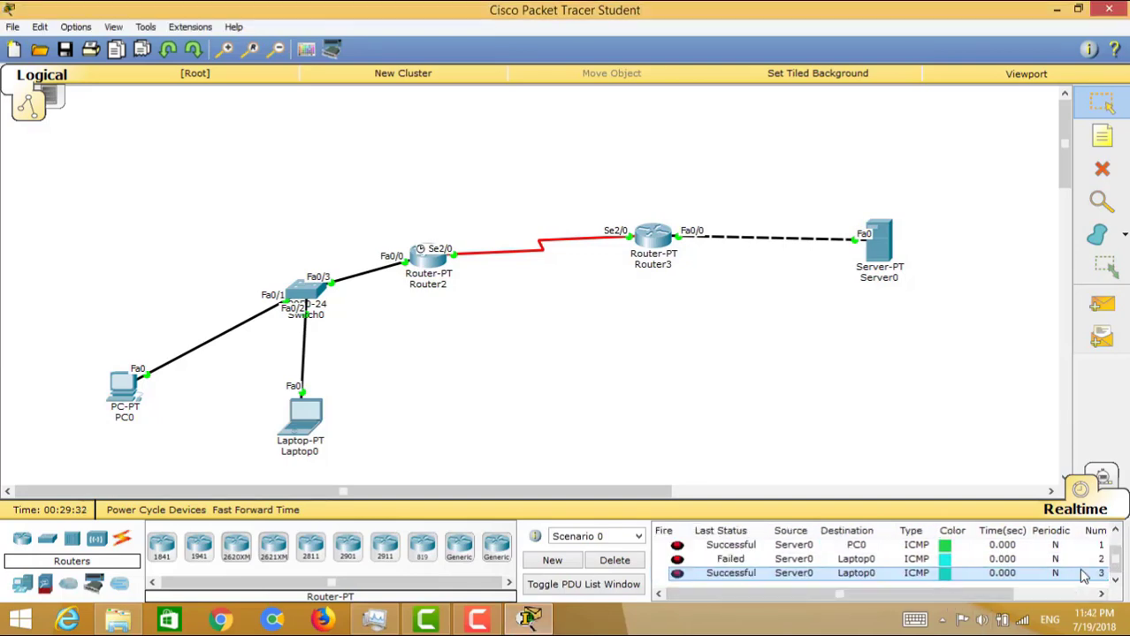
scroll(1085, 579, "right", 3)
double_click(1090, 575)
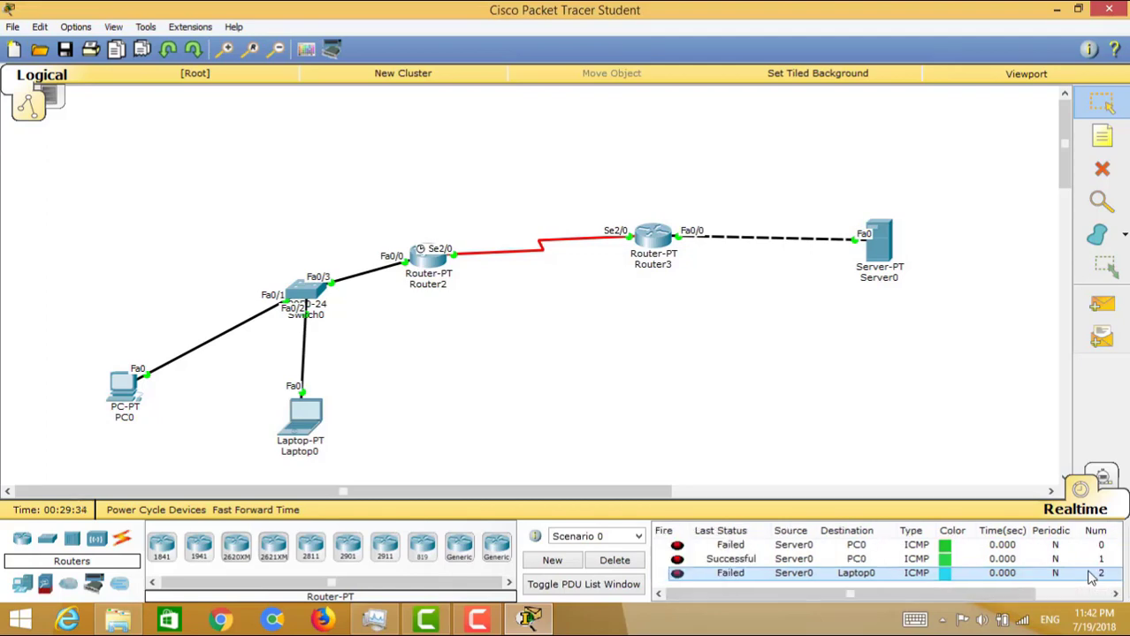
scroll(1010, 599, "right", 3)
double_click(1090, 575)
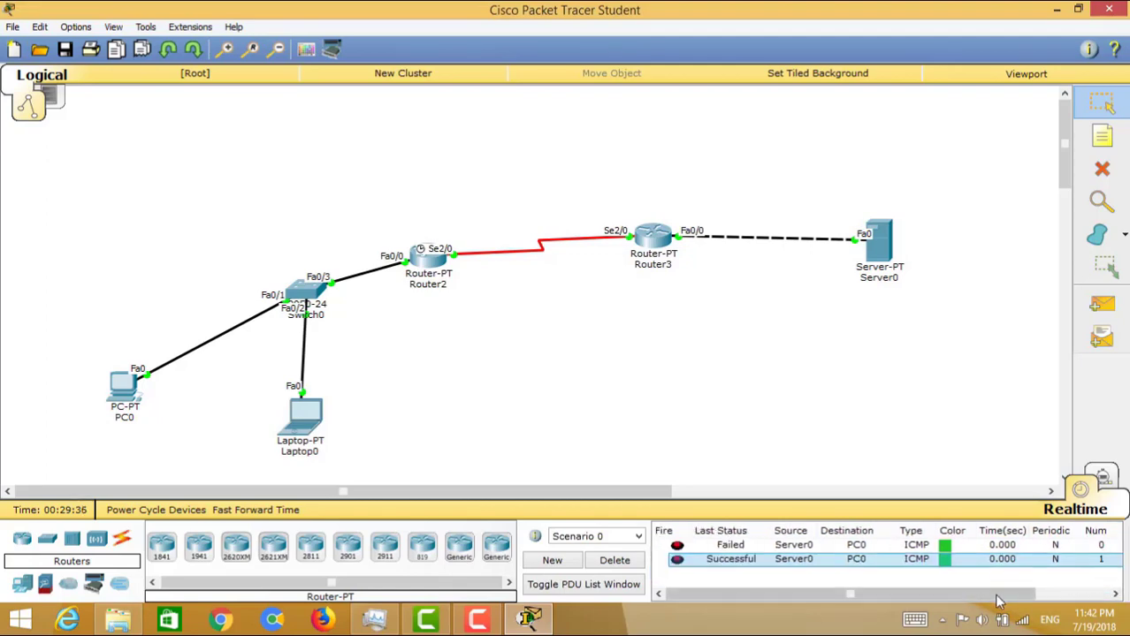
scroll(998, 601, "right", 3)
double_click(1090, 559)
left_click(1115, 593)
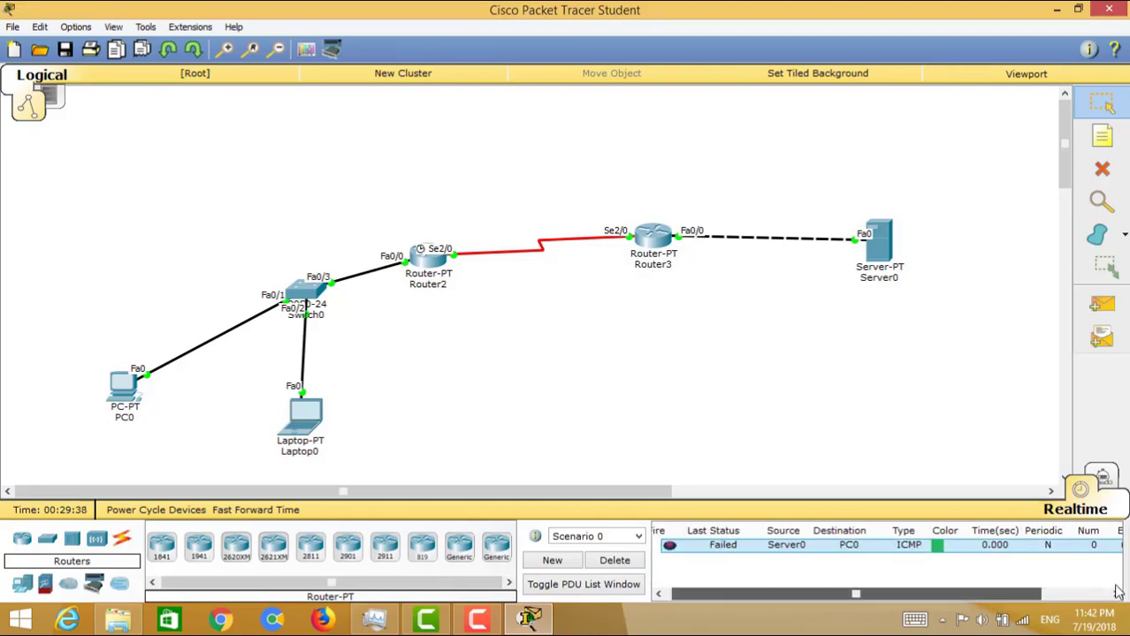
scroll(1115, 593, "right", 3)
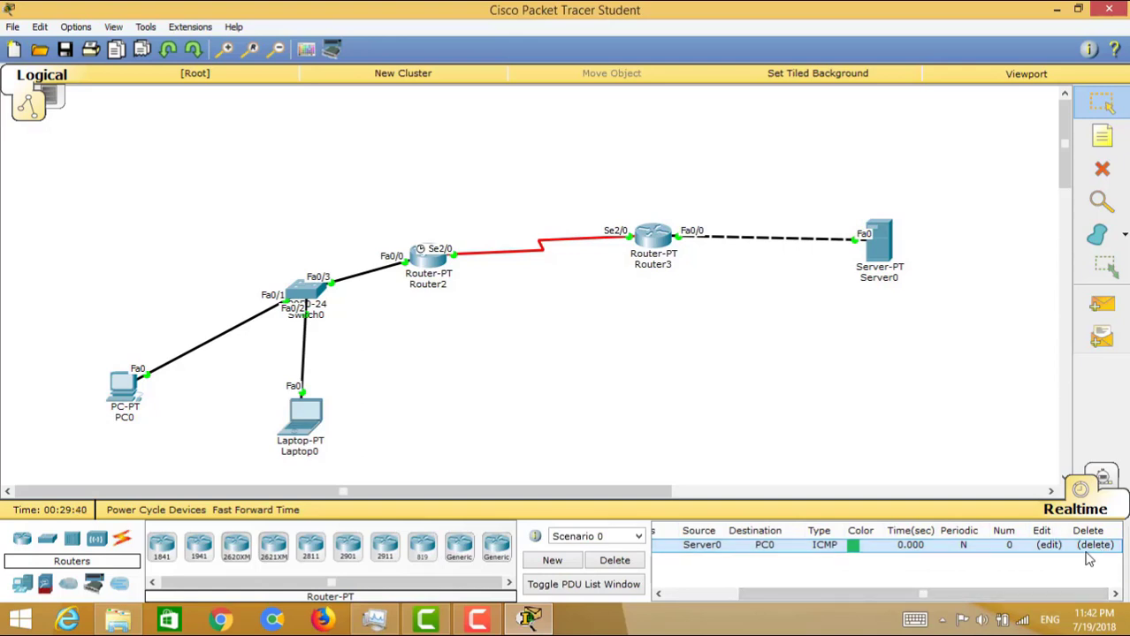
double_click(1091, 547)
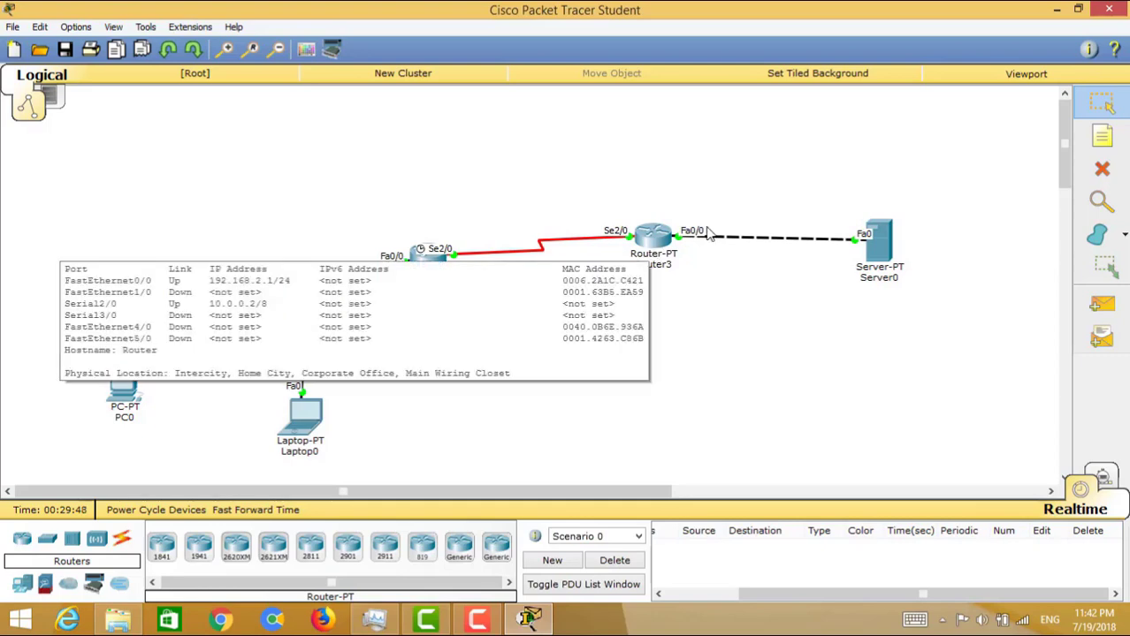
left_click_drag(948, 189, 609, 331)
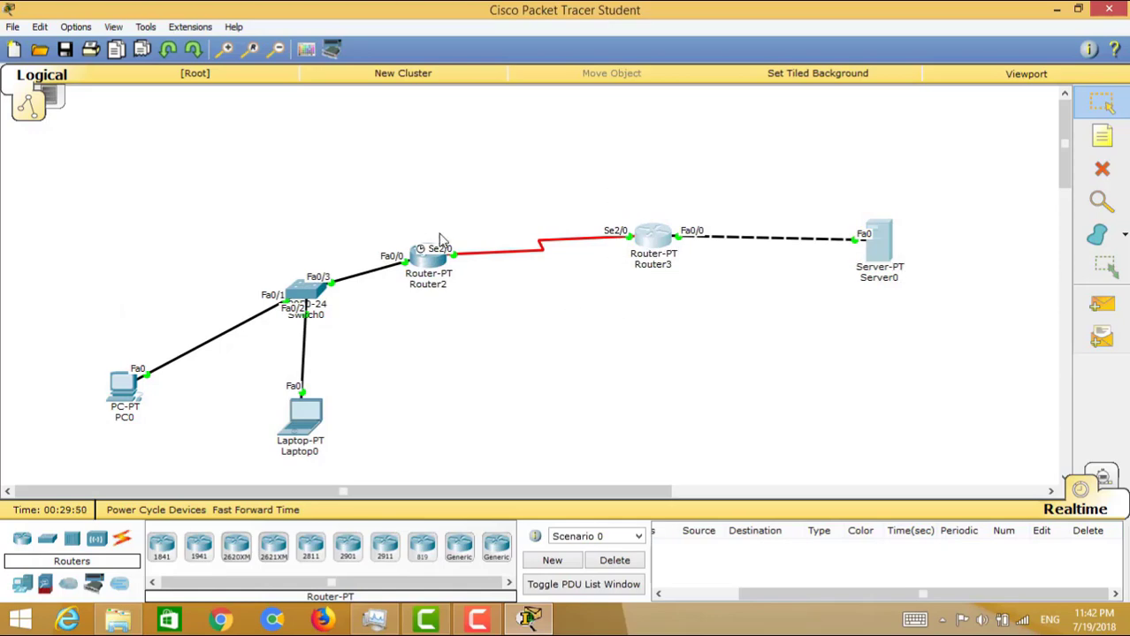
left_click_drag(455, 197, 101, 469)
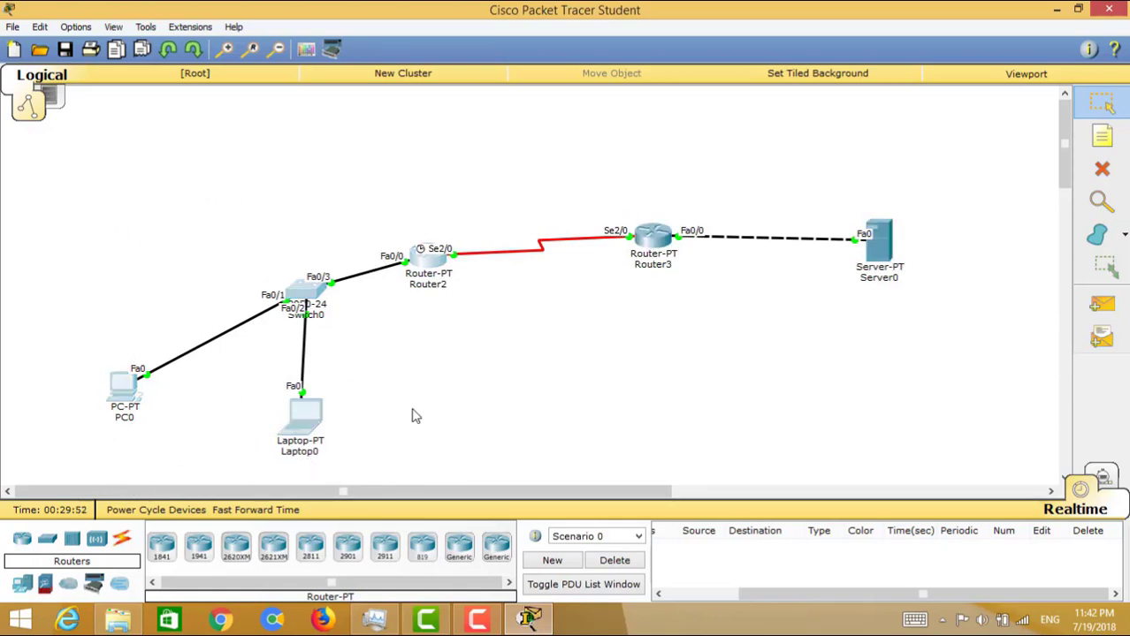
mouse_move(647, 244)
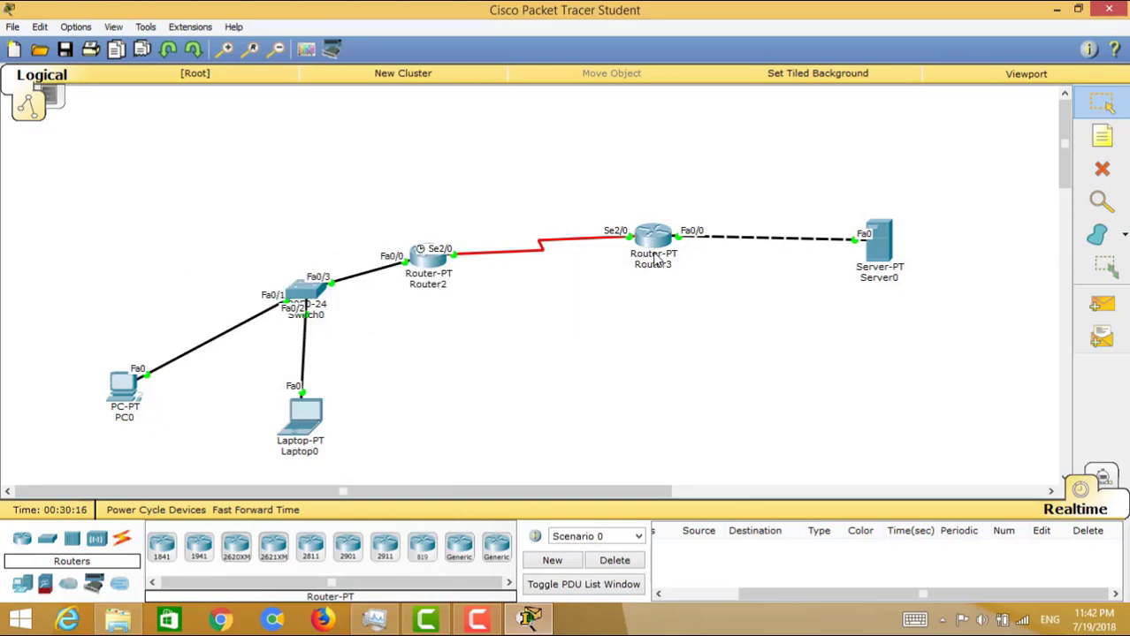
Step: Start a static NAT entry in Router3's command line with "ip nat inside source static 192.168."
left_click(655, 259)
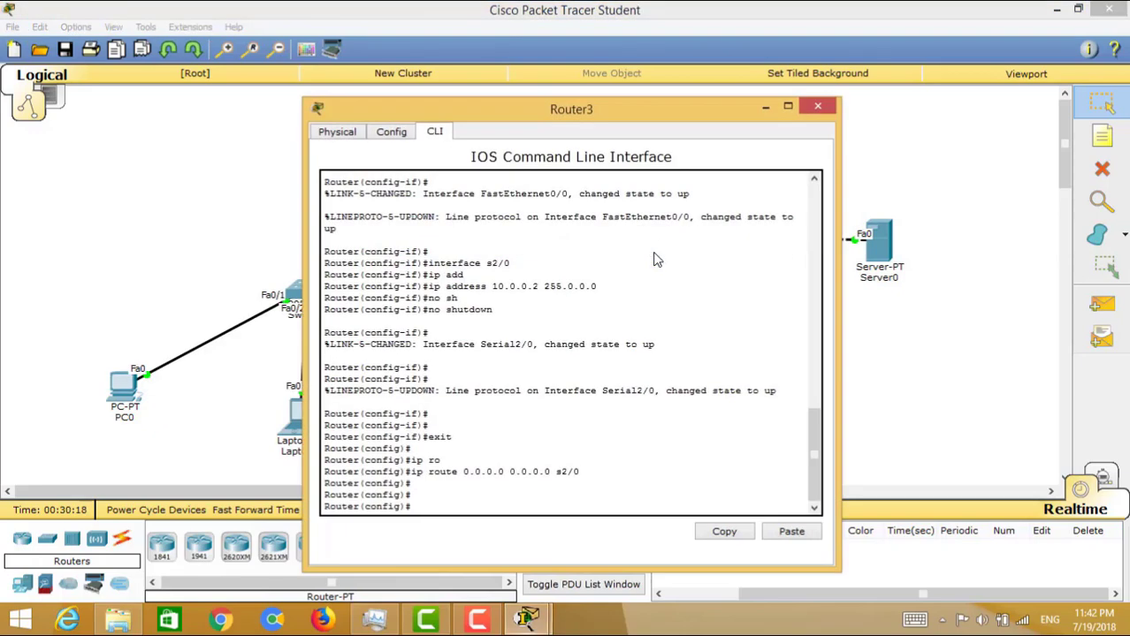
key("Return")
key("Return")
key("Return")
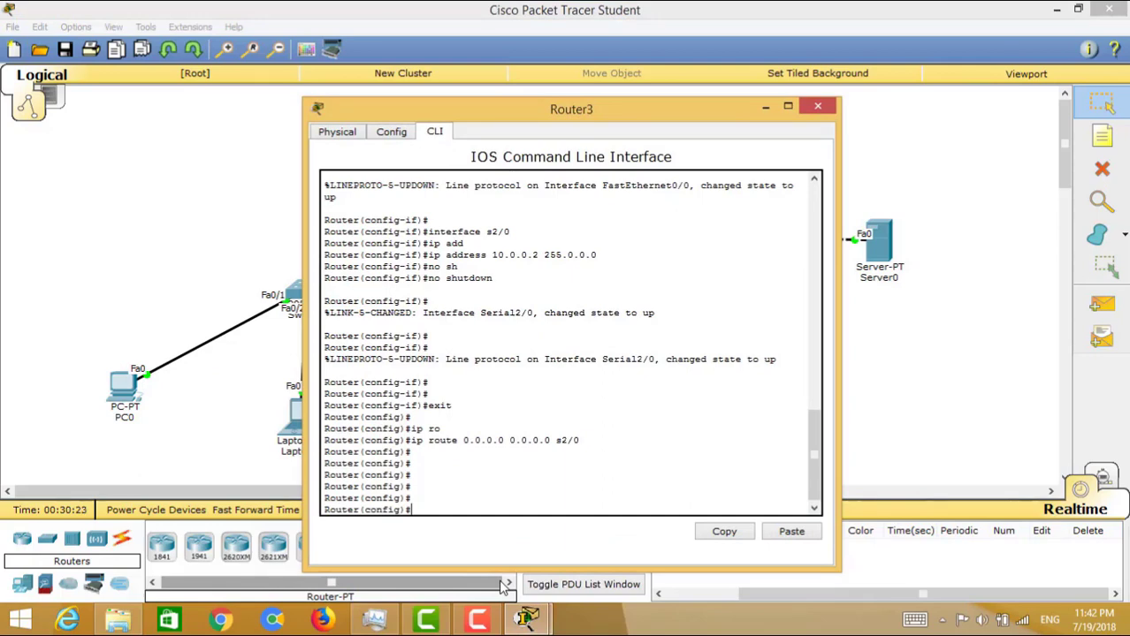
type("ip nat s")
key("Tab")
key("Tab")
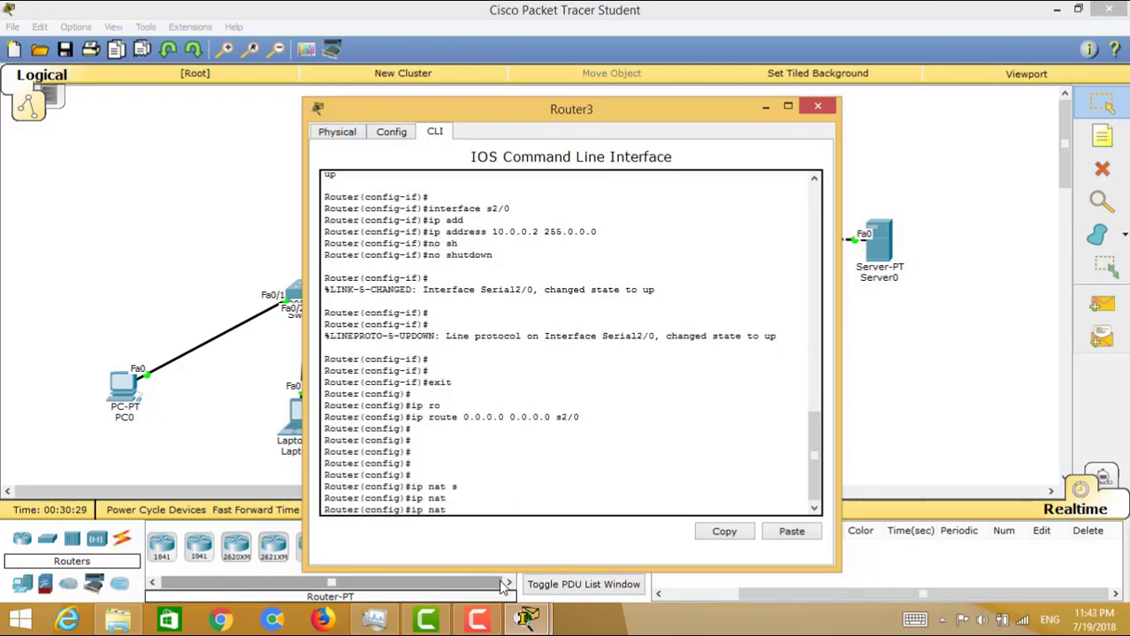
type("i")
key("Tab")
type("s")
key("Tab")
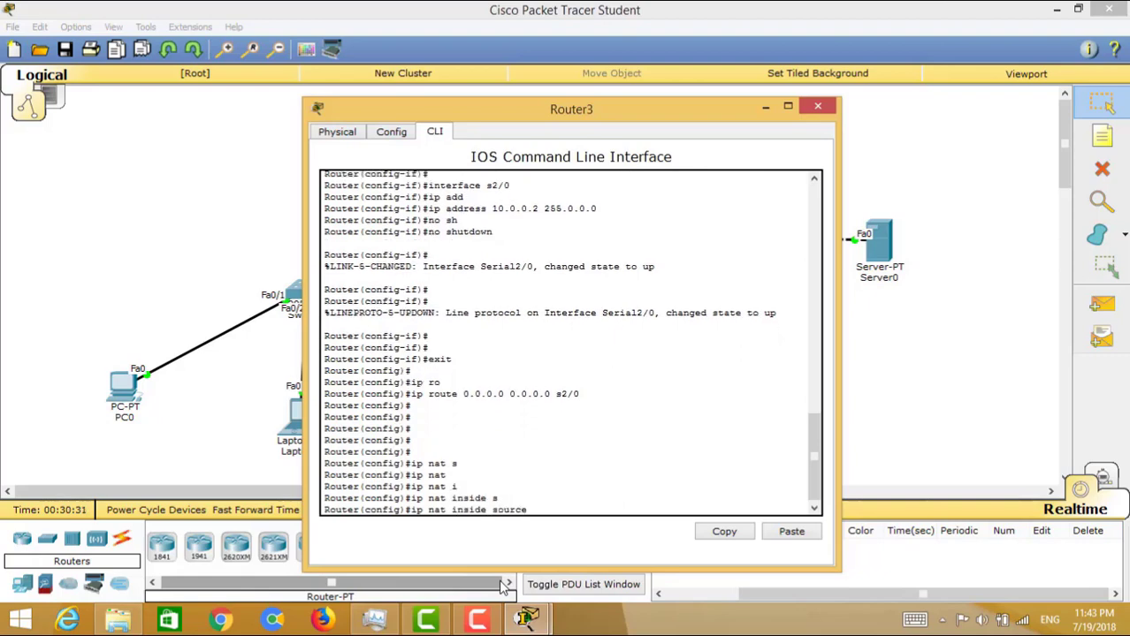
type("s")
key("Tab")
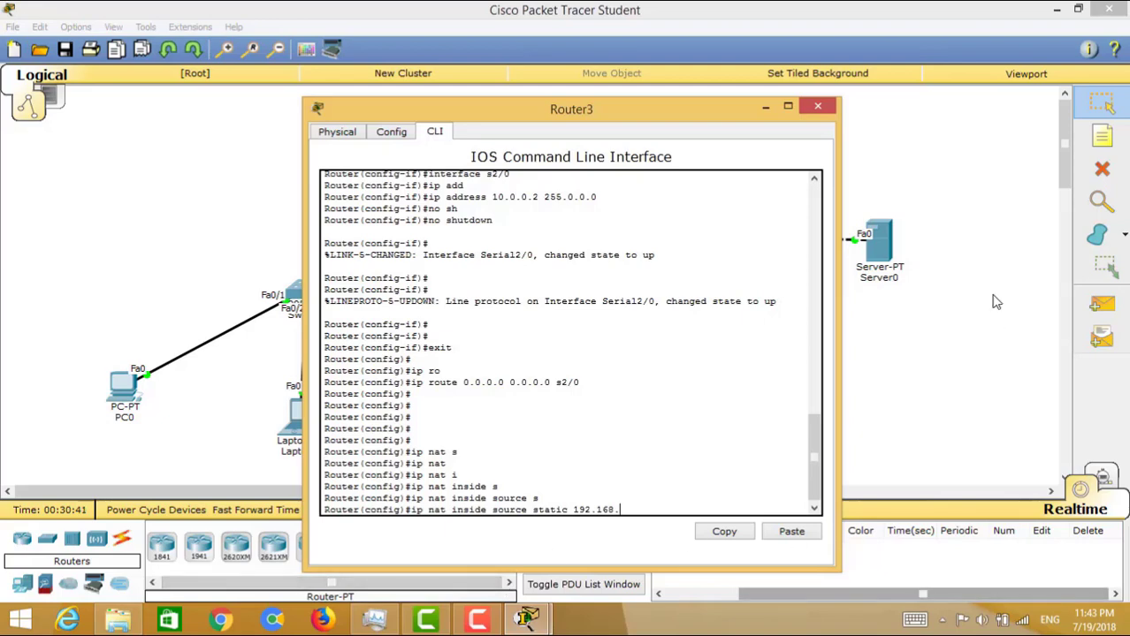
Step: Look up Server0's address in its IP configuration and close its window
left_click(879, 265)
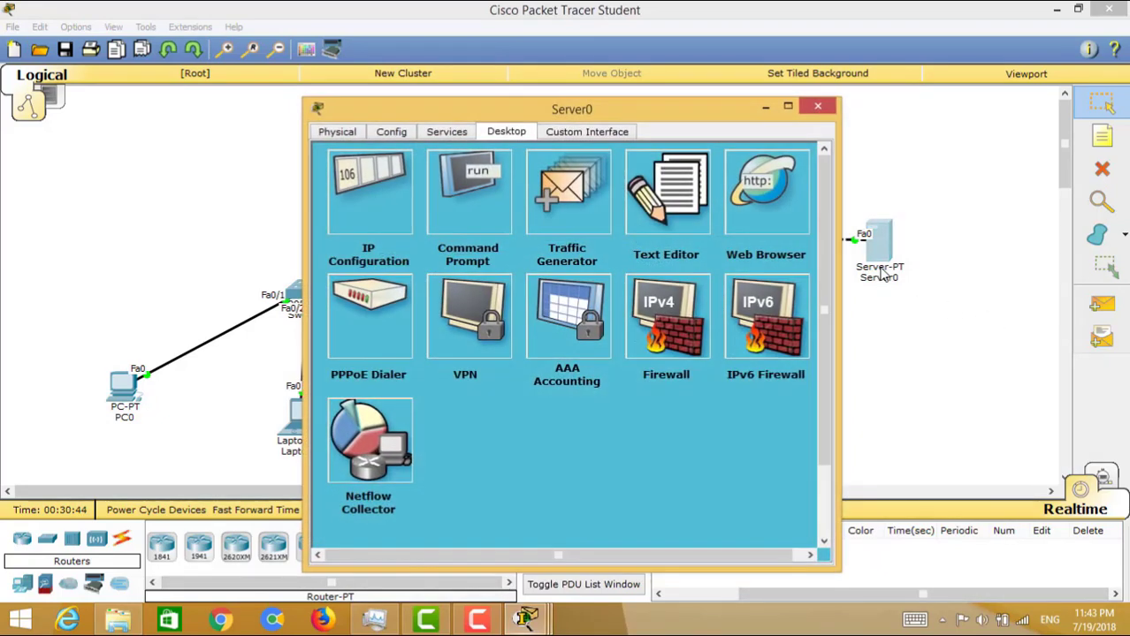
left_click(355, 217)
left_click(818, 106)
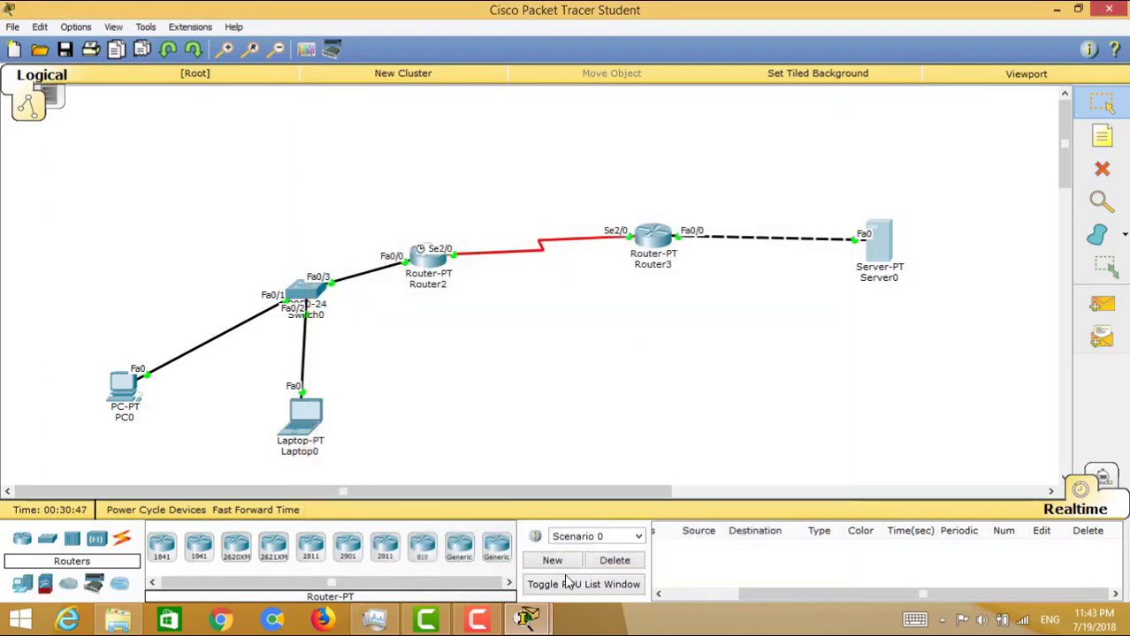
Step: Complete Router3's static NAT entry, translating inside address 192.168.2.2 to 10.0.0.2
mouse_move(528, 618)
left_click(602, 535)
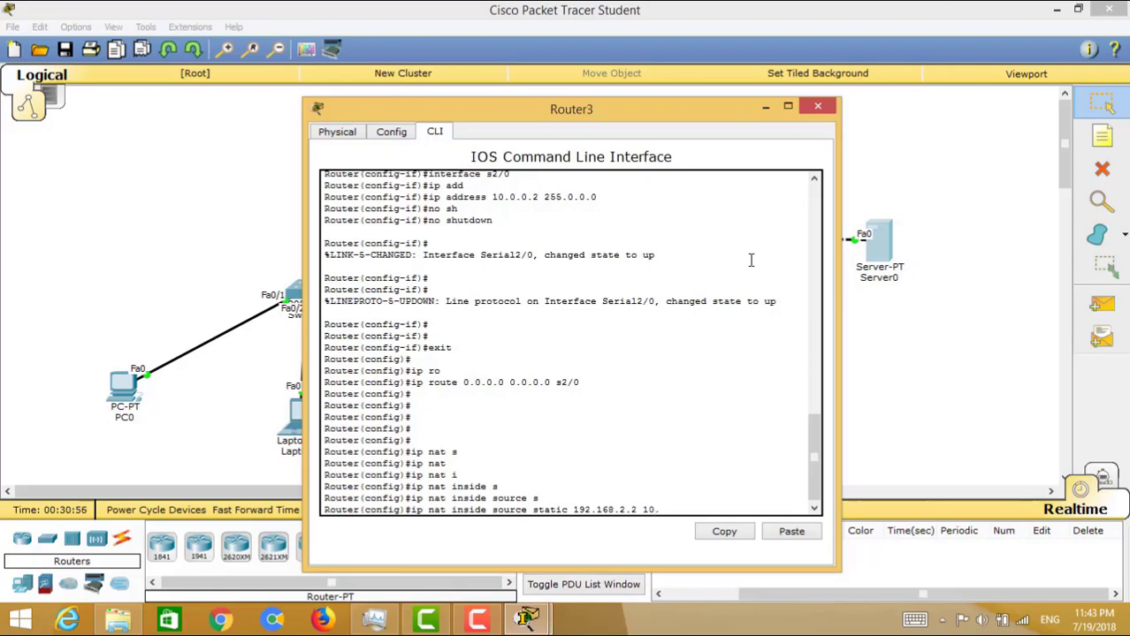
type("2")
key("Return")
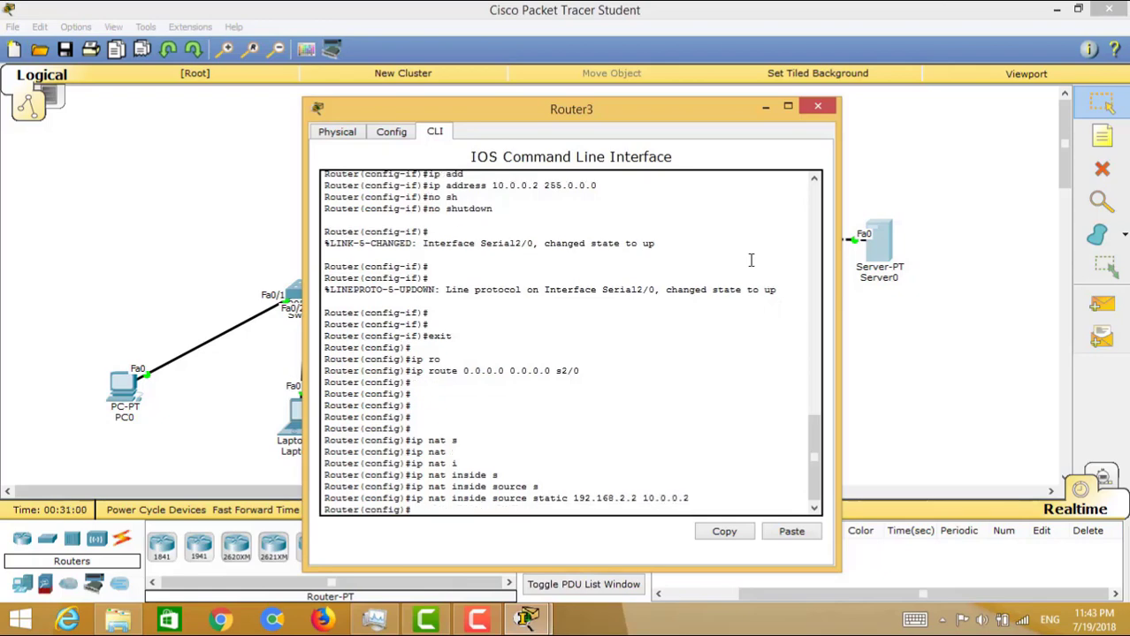
type("s2/0")
key("Return")
key("Up")
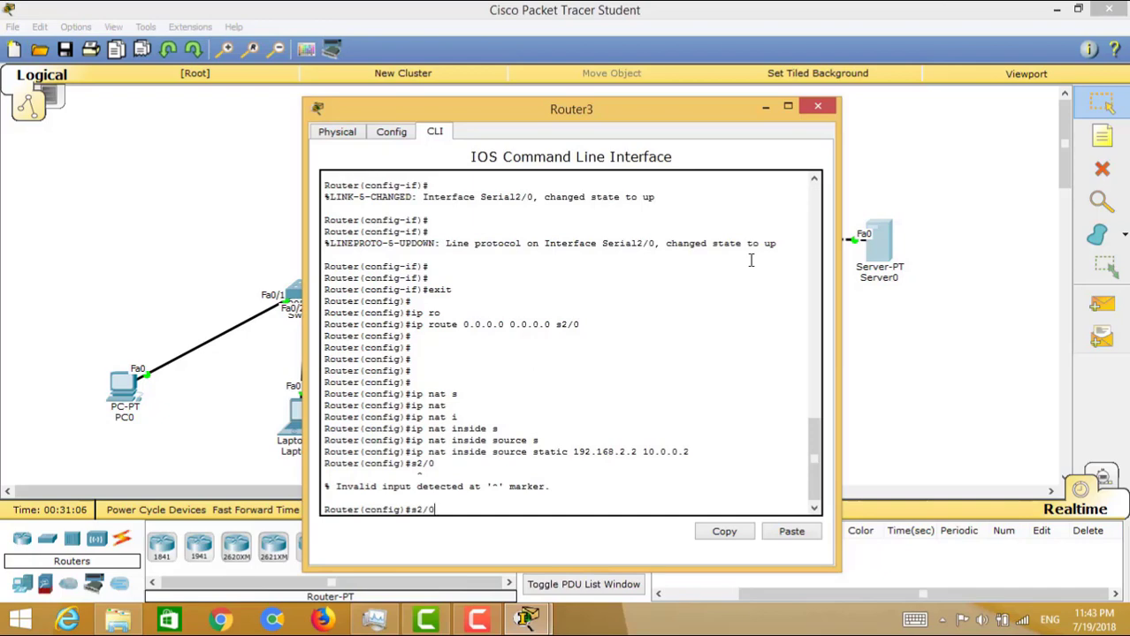
key("BackSpace")
key("BackSpace")
key("BackSpace")
Step: Enter interface s2/0 on Router3 and set it as NAT outside with "ip nat outside"
type("int s2/0")
key("Return")
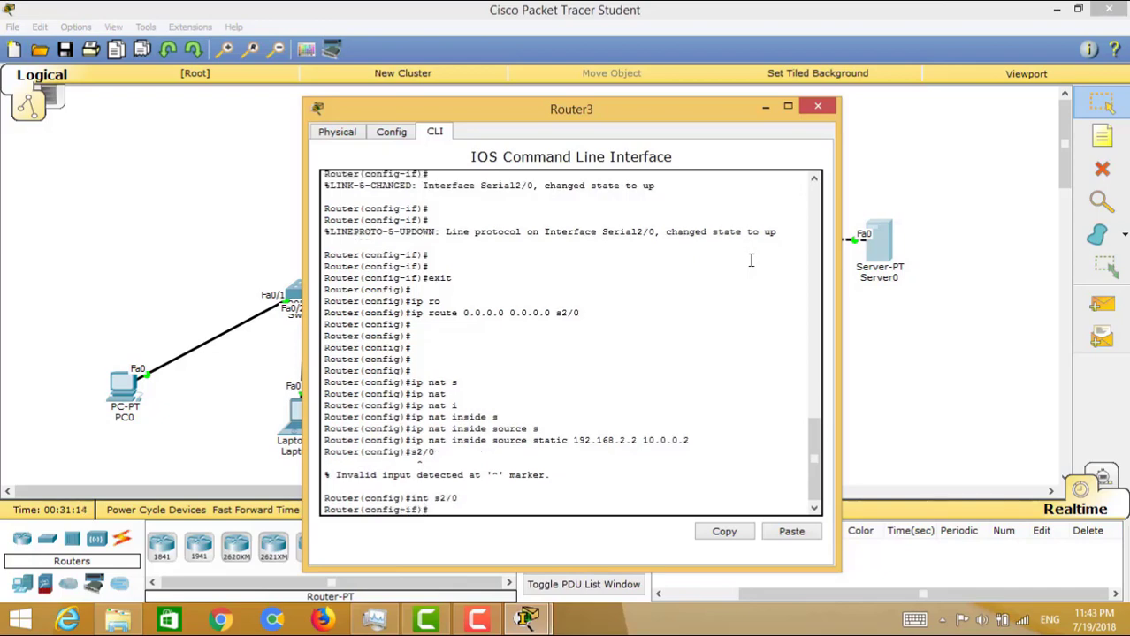
left_click(765, 107)
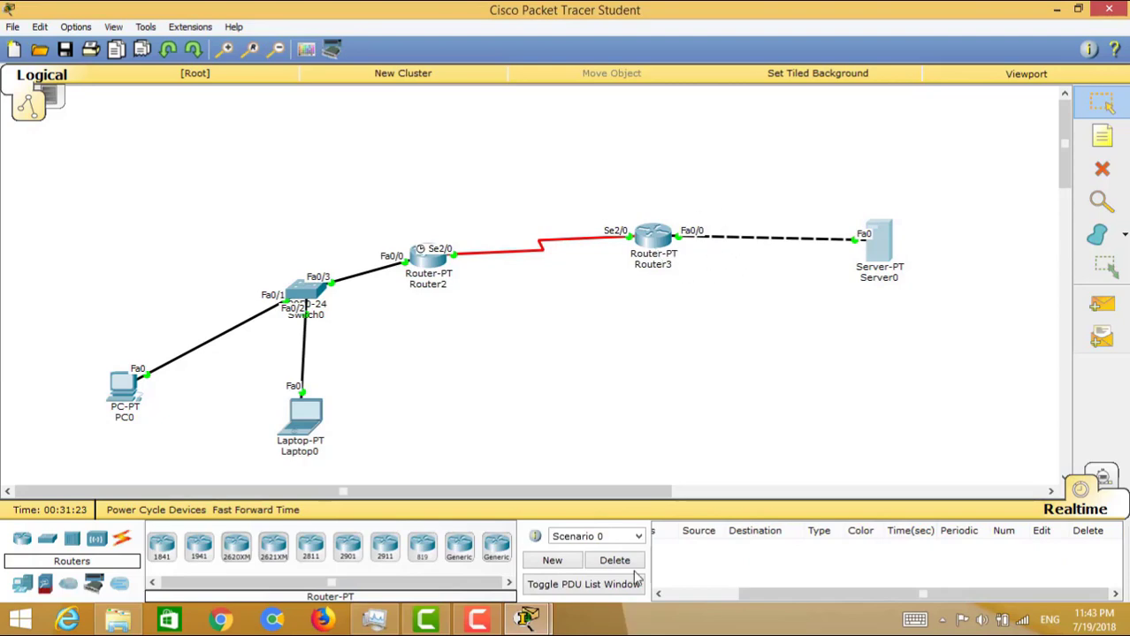
mouse_move(527, 619)
left_click(581, 566)
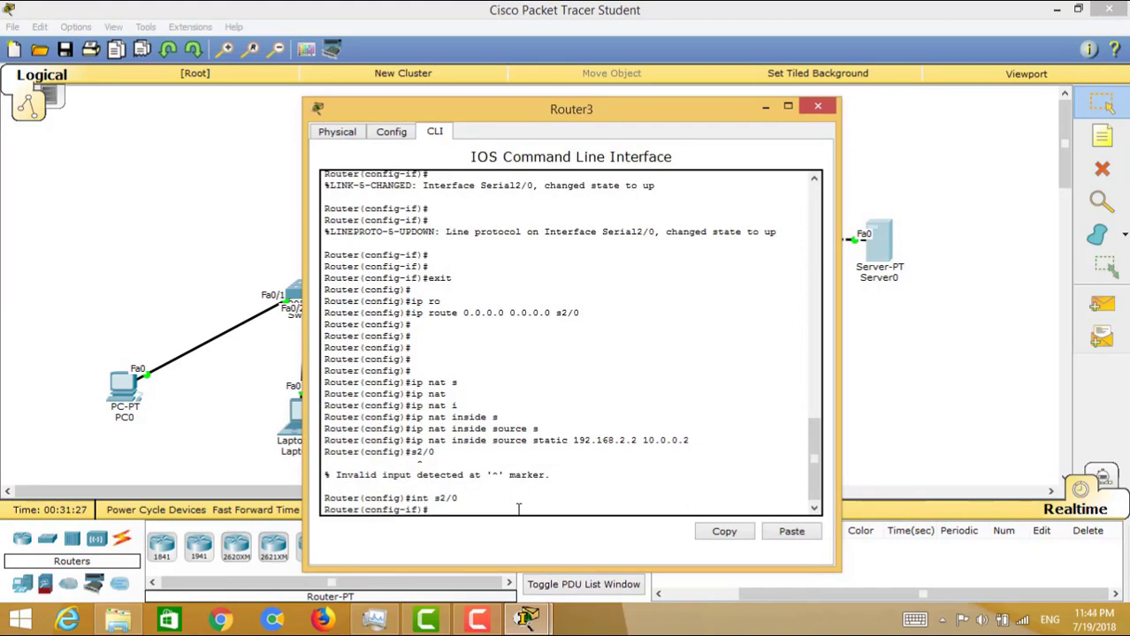
type("ip na")
key("Tab")
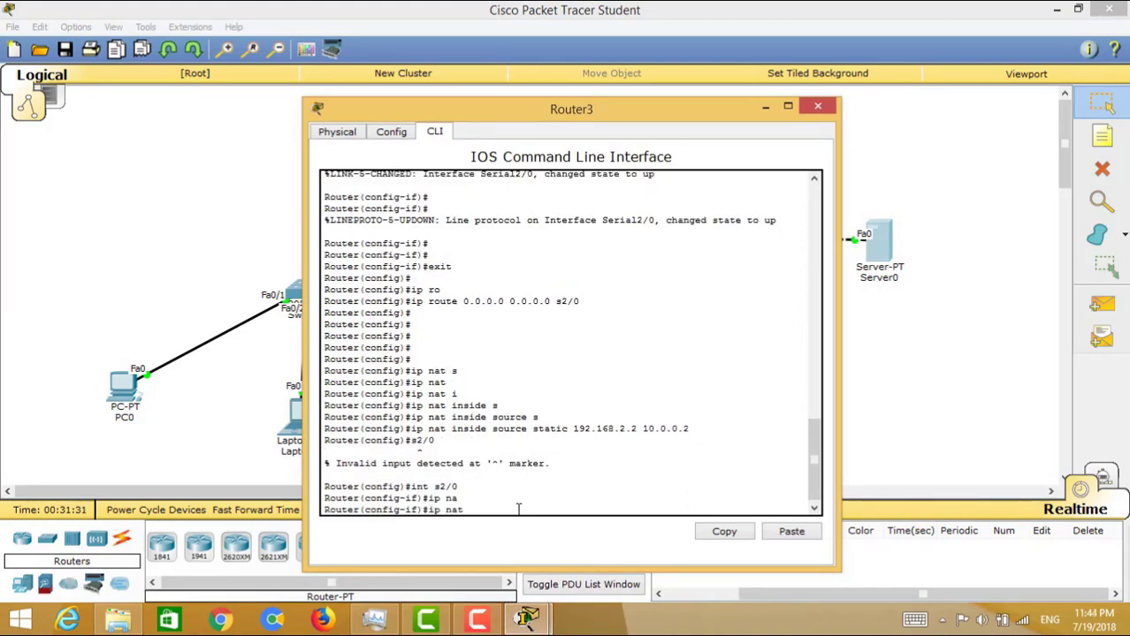
type("o")
key("Tab")
key("Return")
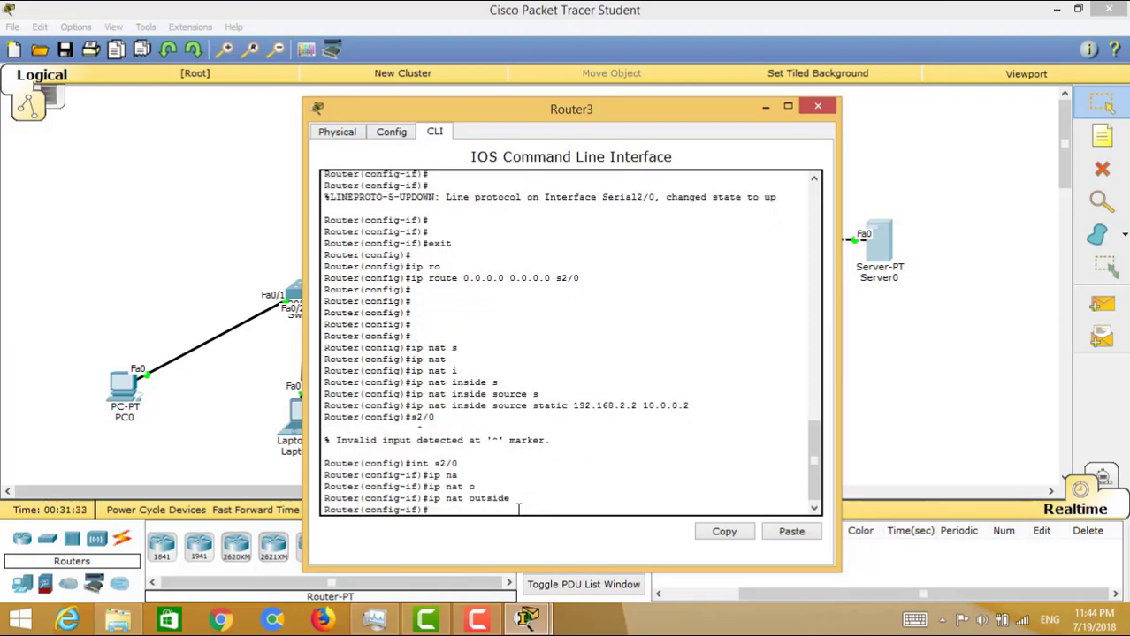
key("Return")
Step: Enter interface f0/0 on Router3, set it as NAT inside with "ip nat inside", and close the router window
type("int ")
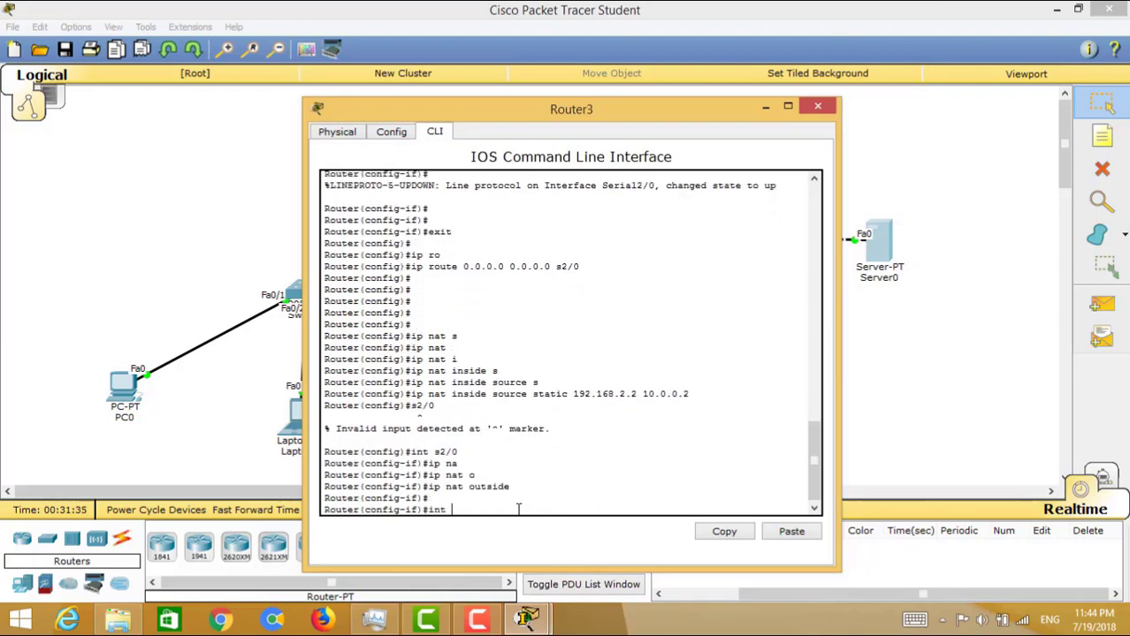
type("f0/0")
key("Return")
type("ip n")
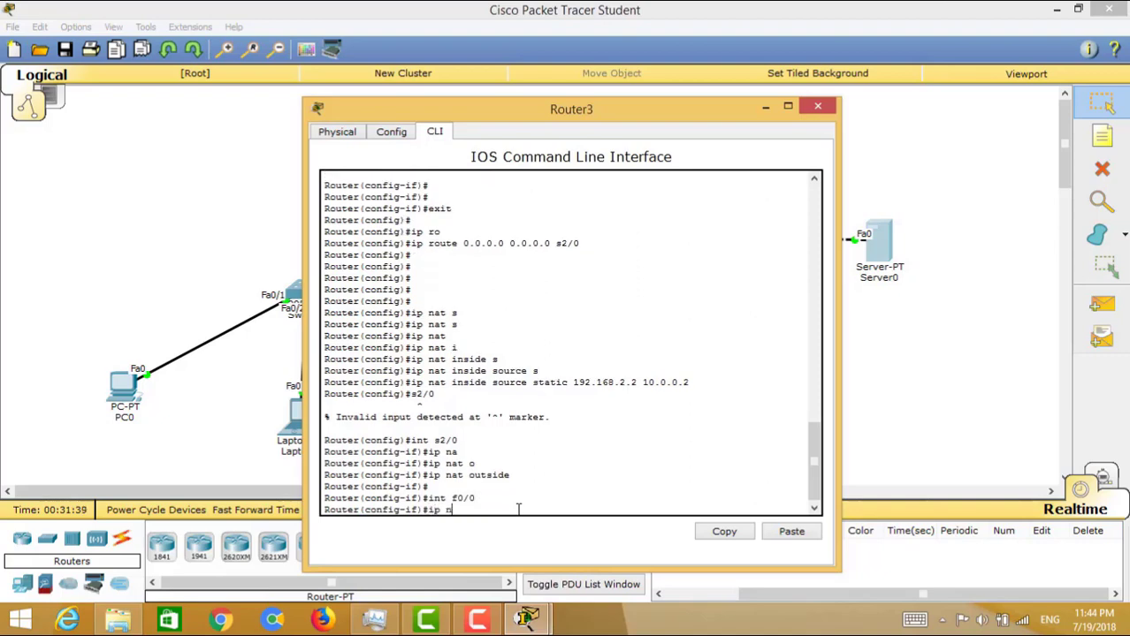
key("Tab")
type("i")
key("Tab")
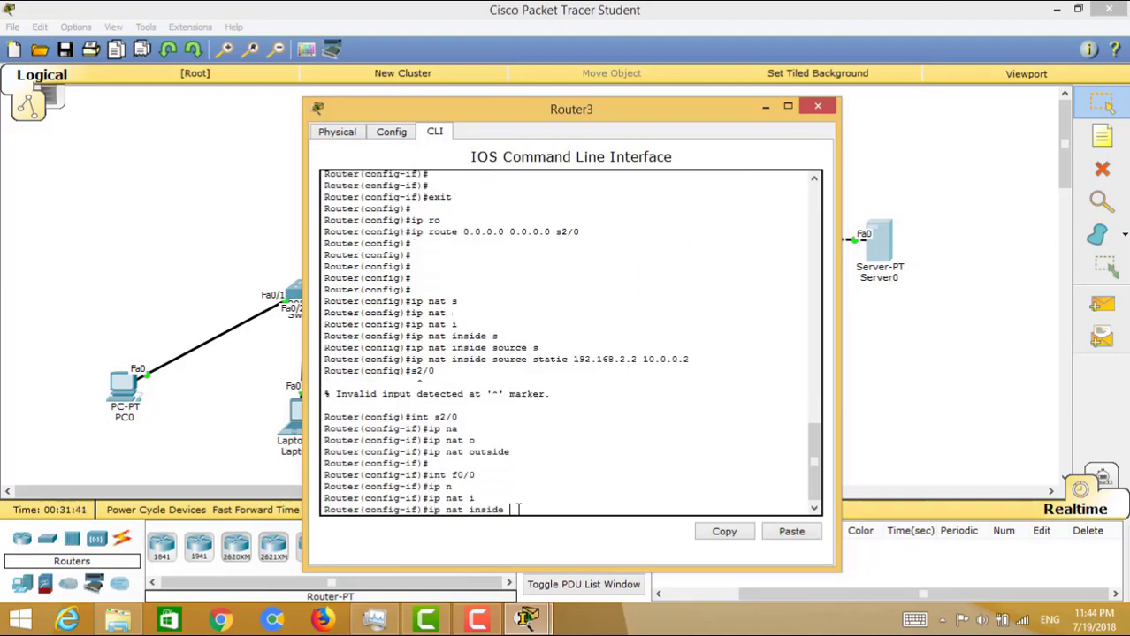
key("Return")
key("Return")
left_click(815, 108)
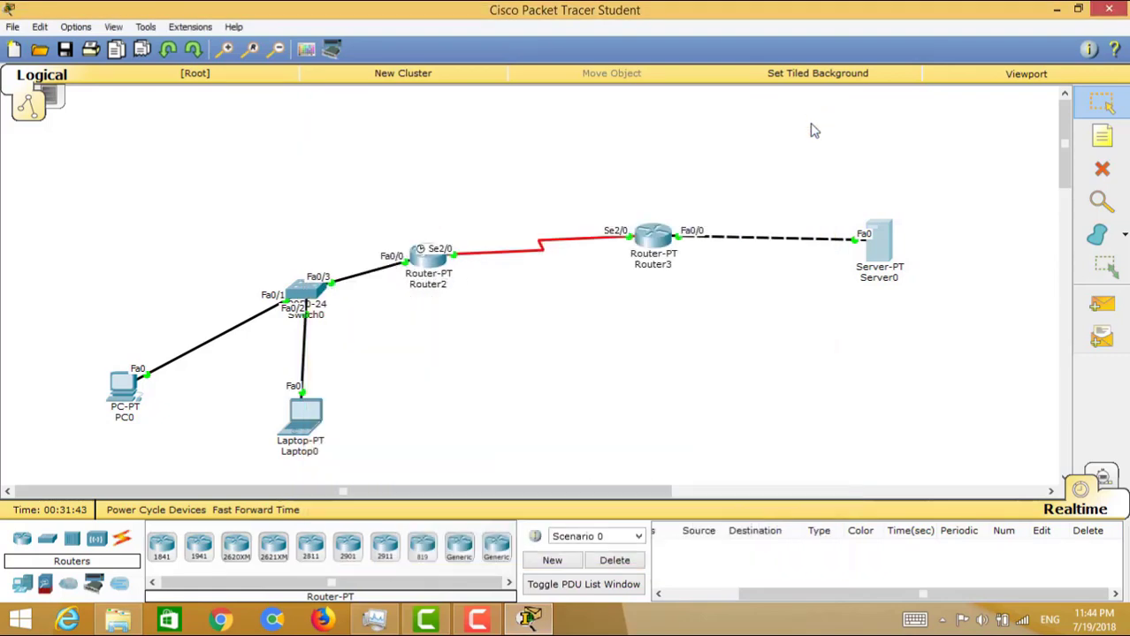
Step: On Router2's command line, create access list 1 with "access-list 1 permit 192.168.1.0 0.0.0.255"
left_click(433, 276)
key("Return")
key("Return")
key("Return")
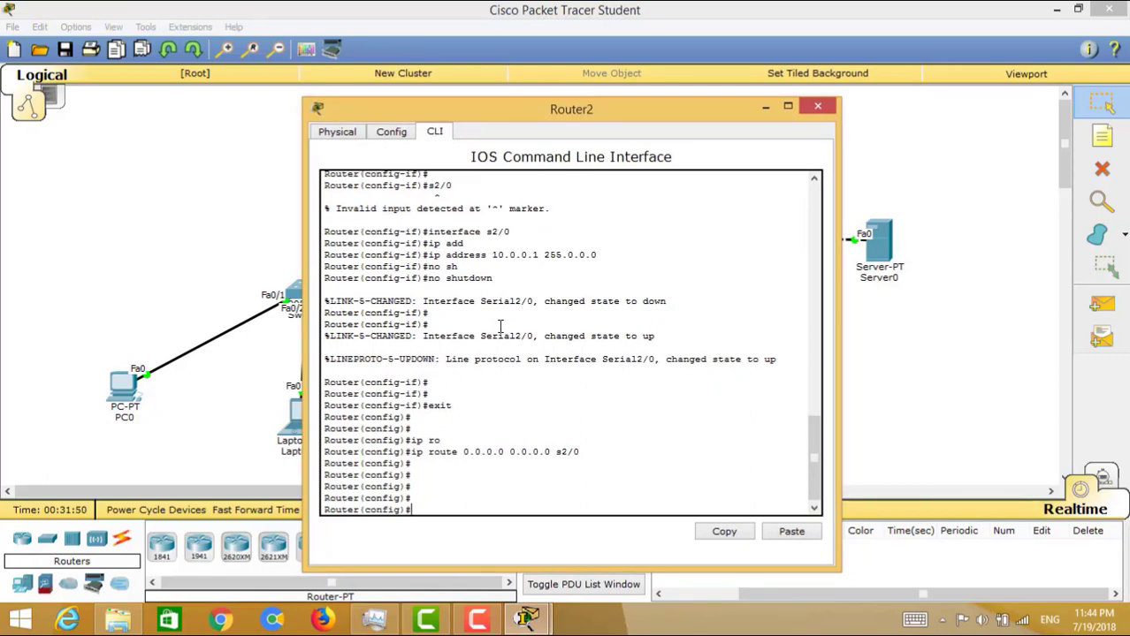
type("ac")
key("Tab")
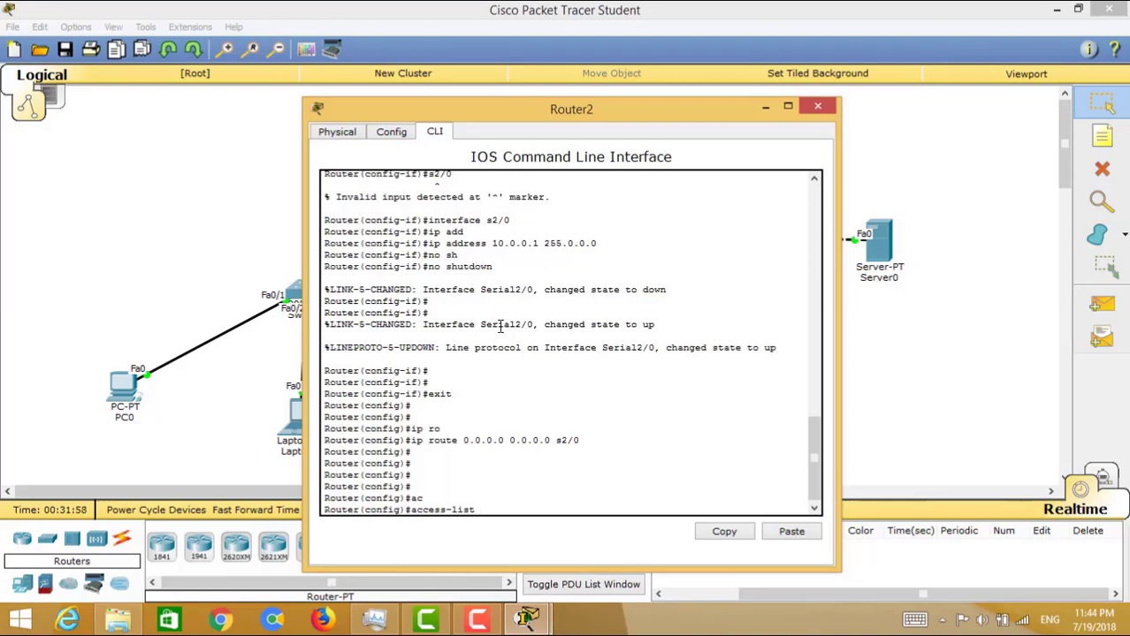
type("1 p")
key("Tab")
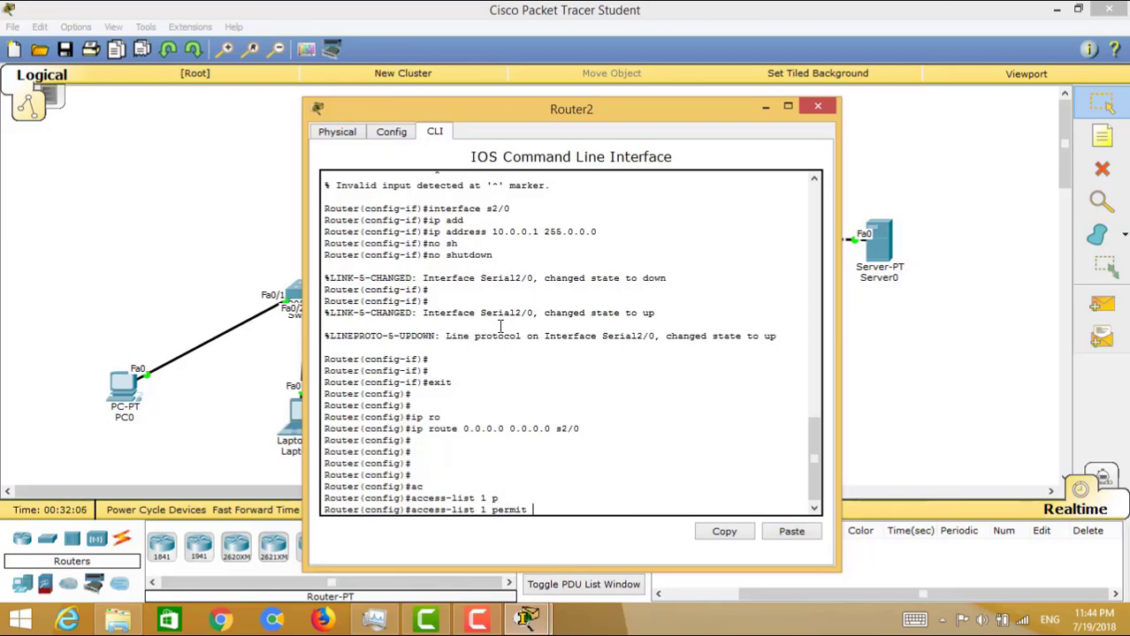
type("192.168.1.0 0.0.0.255")
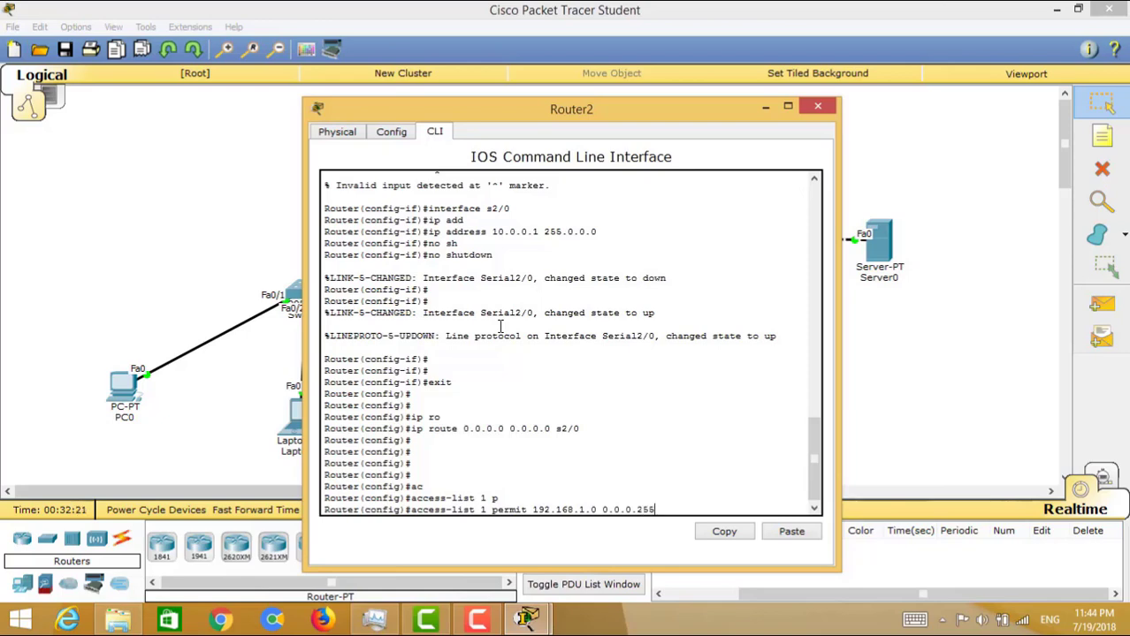
key("Return")
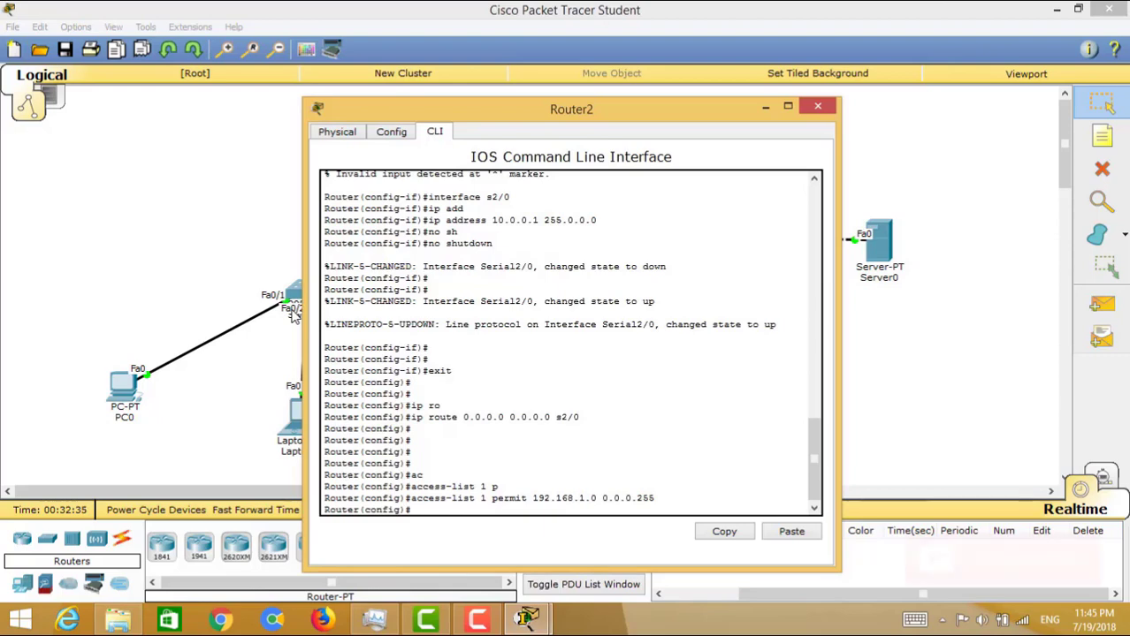
Step: Begin Router2's dynamic NAT command with "ip nat inside source list 1", without submitting it
type("ip n")
key("Tab")
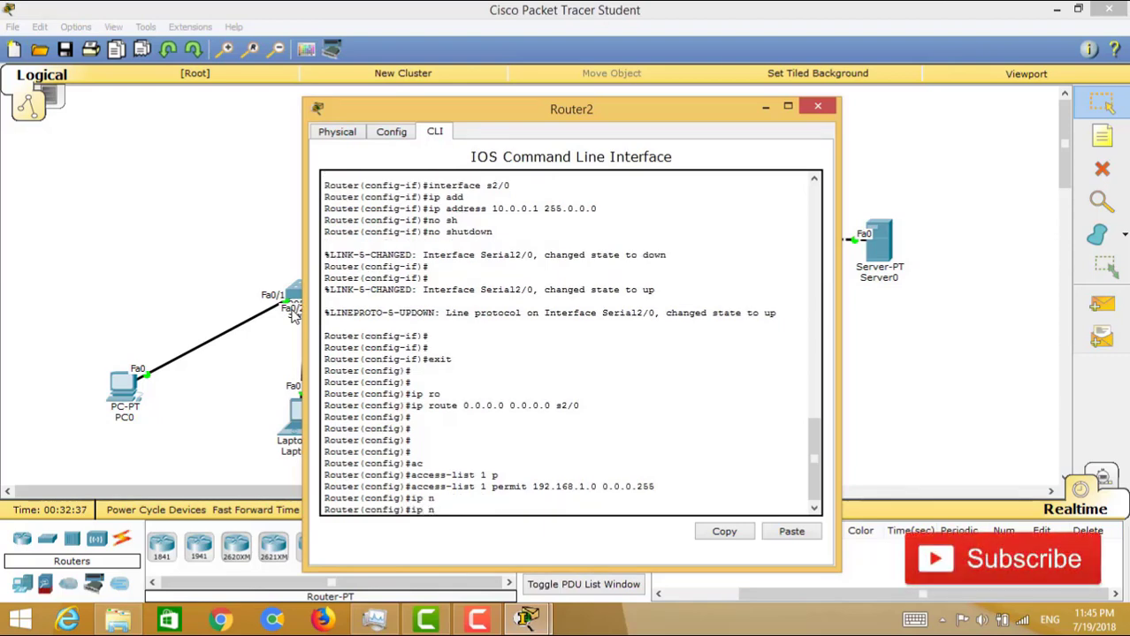
type("at")
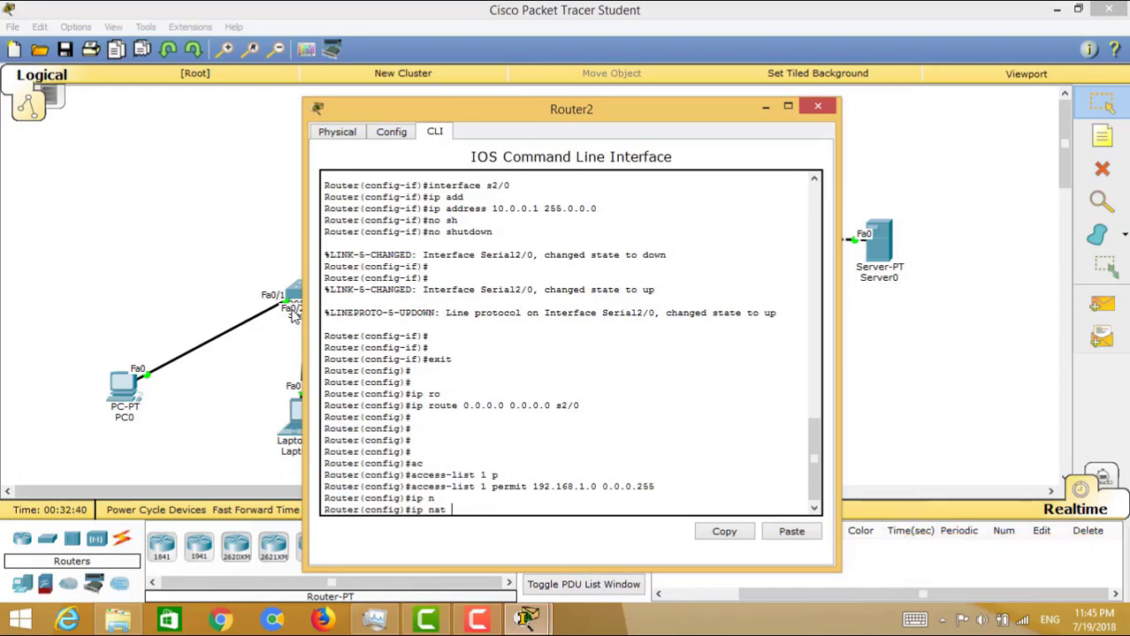
type(" in")
key("Tab")
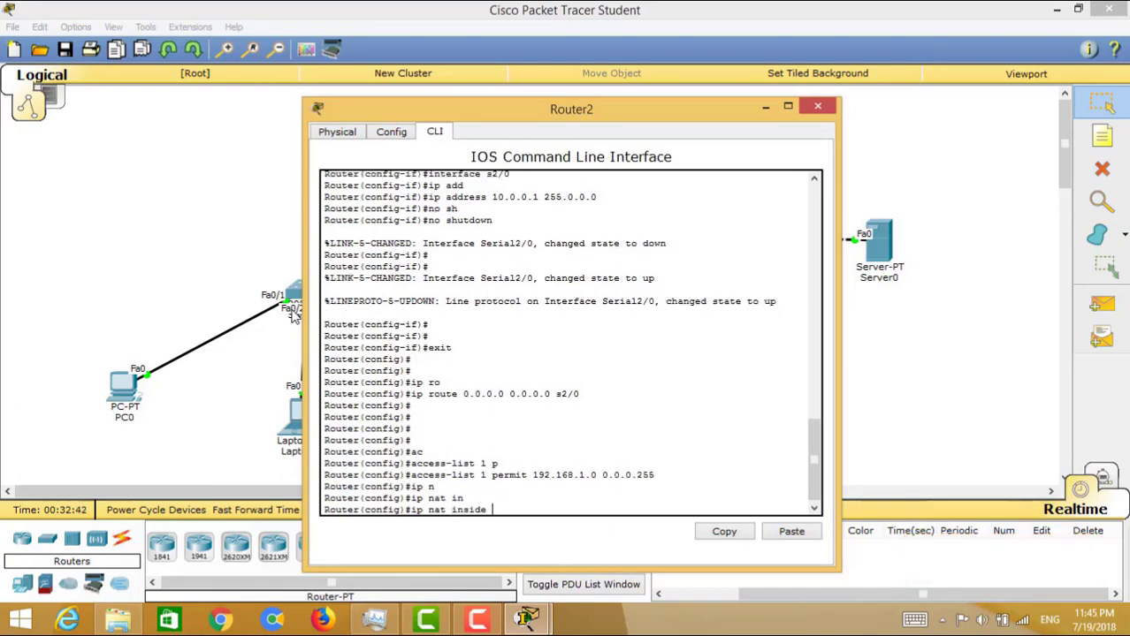
type("s")
key("Tab")
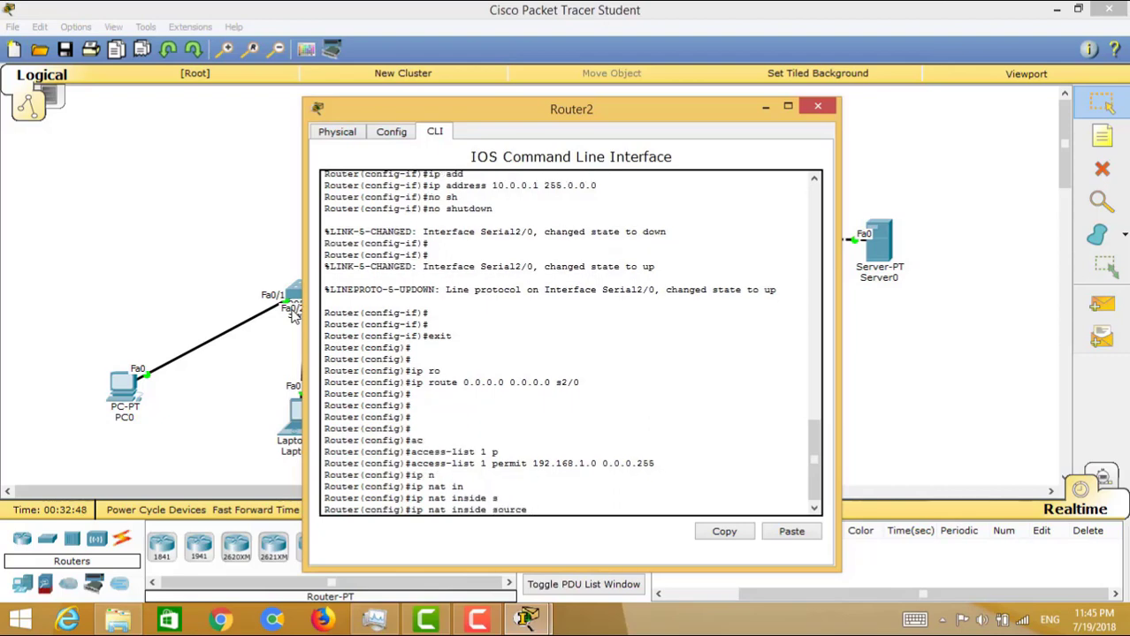
type("l")
key("Tab")
type("1")
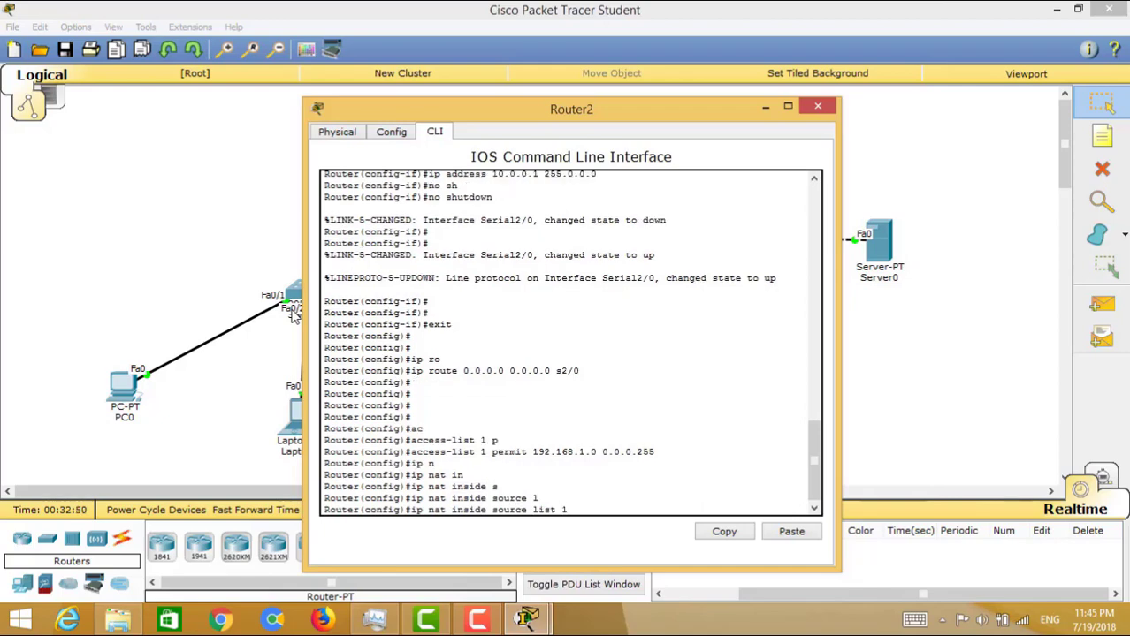
key("Tab")
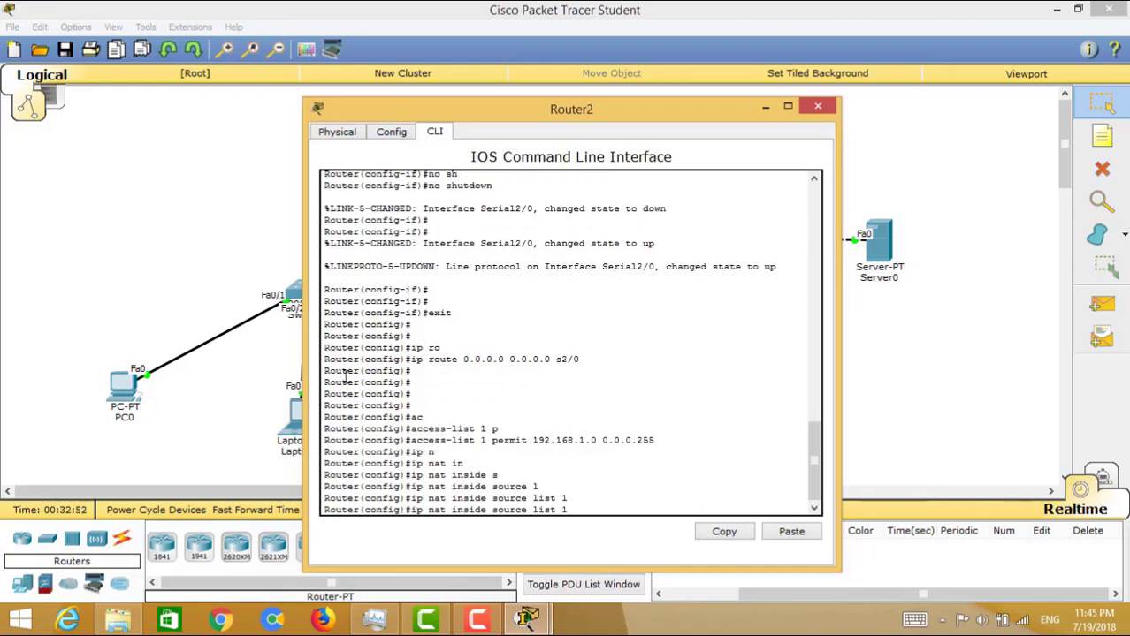
Step: Extend the pending NAT command with "interface s2/0" as the translation interface
left_click_drag(685, 439, 412, 440)
left_click(534, 471)
type("nt")
key("Tab")
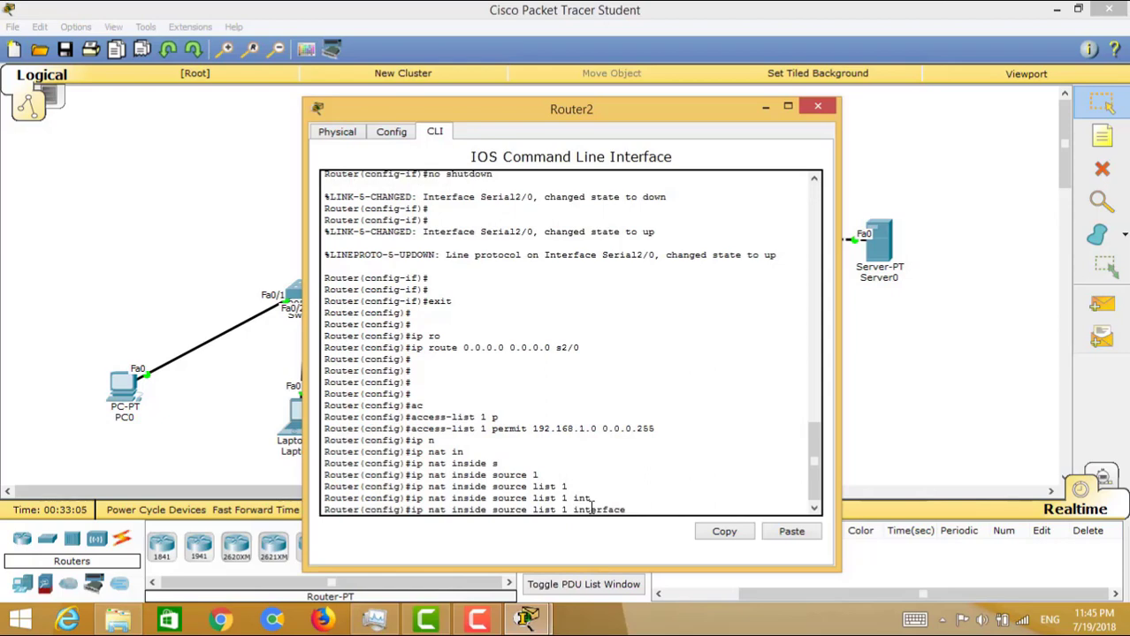
type("s2/0")
Step: Glance at the inside network in the topology, return to Router2, and complete the NAT command with "overload"
left_click(765, 106)
left_click_drag(344, 246, 78, 461)
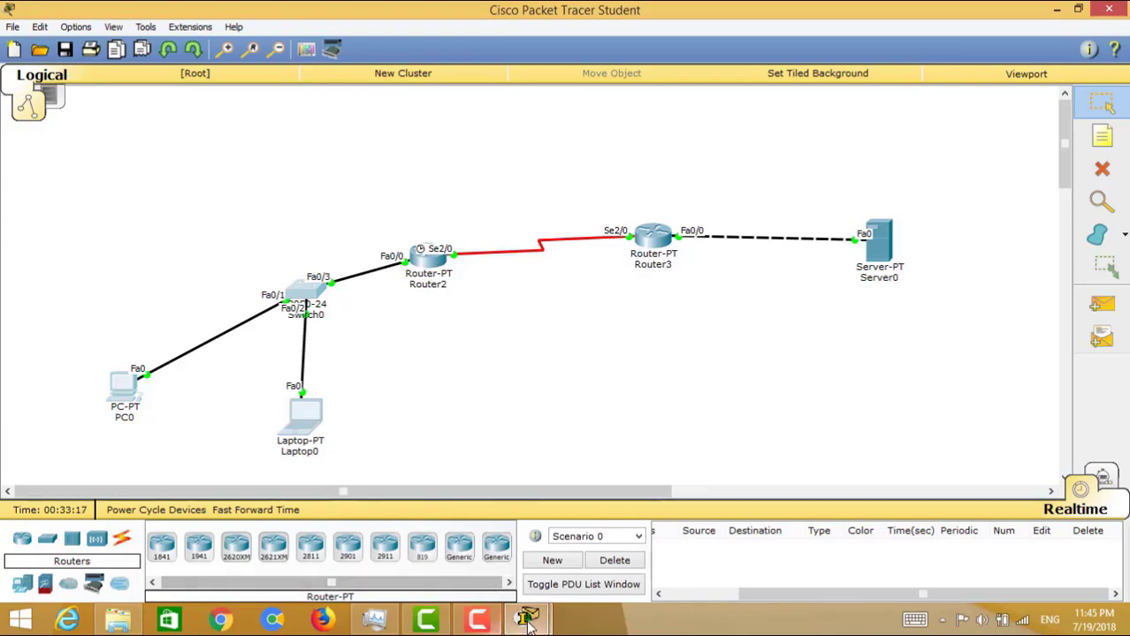
mouse_move(528, 624)
left_click(581, 557)
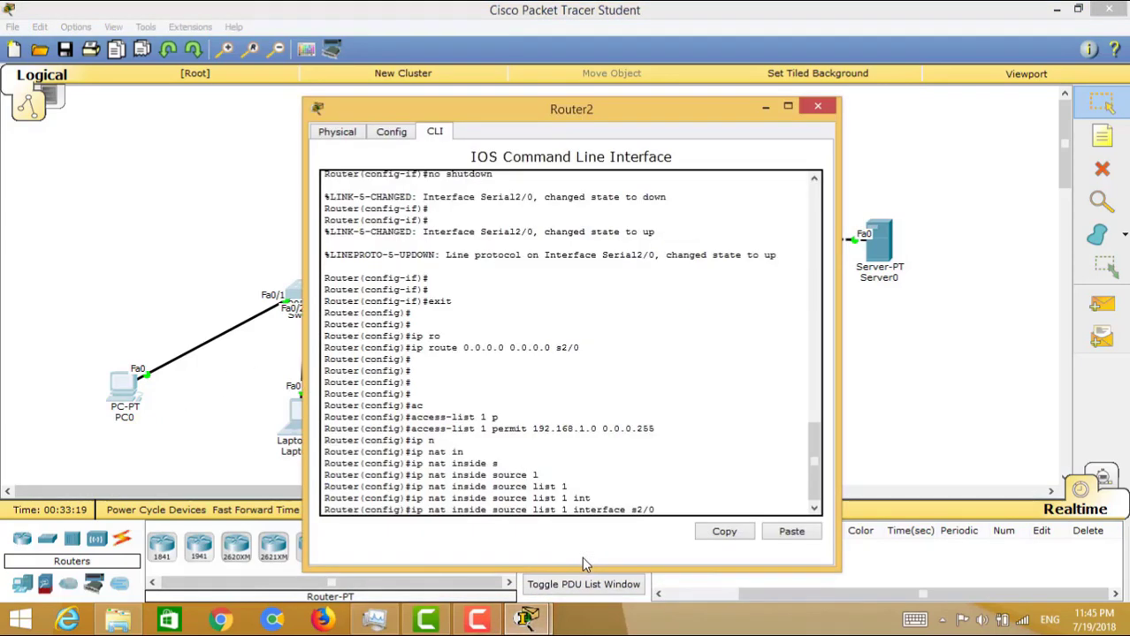
left_click(678, 510)
type("ov")
key("Tab")
key("Return")
key("Return")
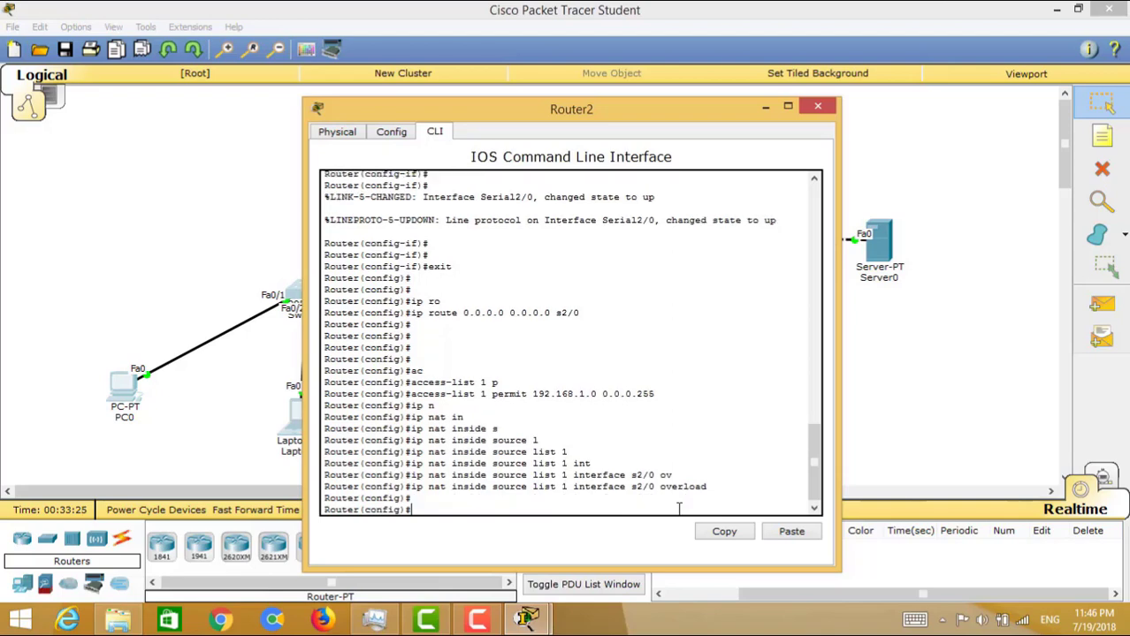
Step: Review the inside network in the topology and the access-list and NAT overload commands entered on Router2
left_click(766, 107)
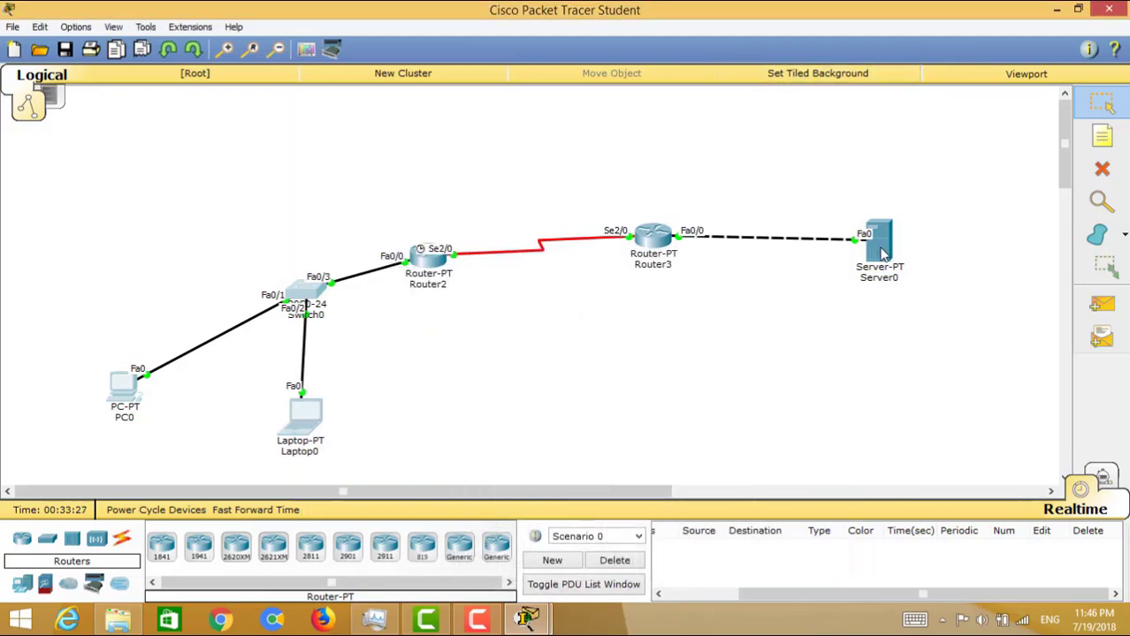
left_click_drag(386, 208, 129, 460)
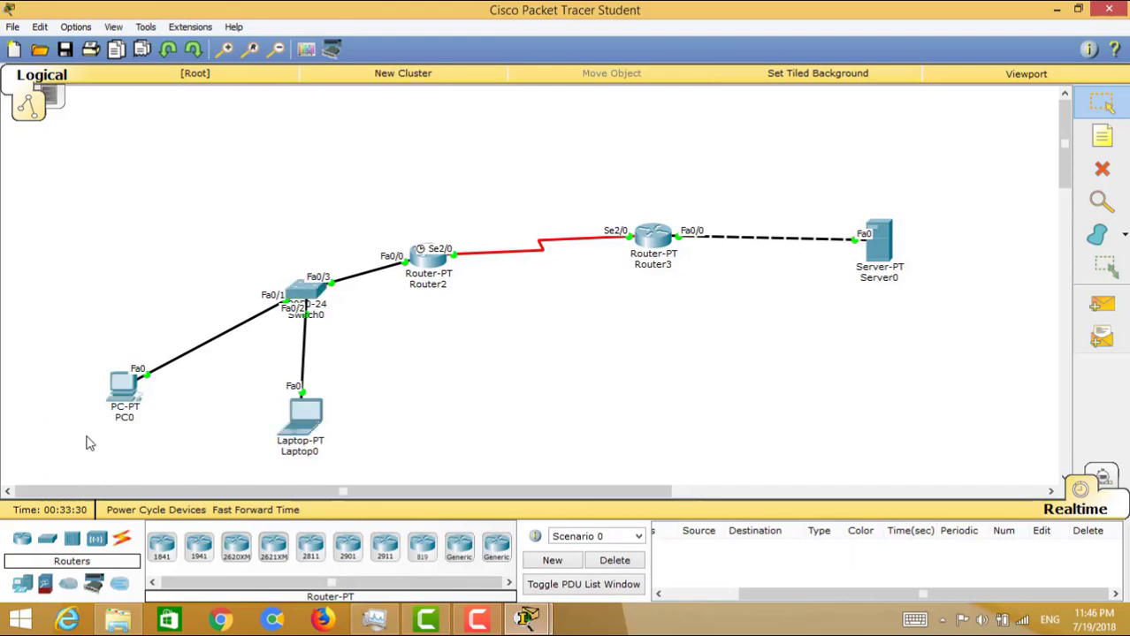
left_click_drag(463, 200, 72, 477)
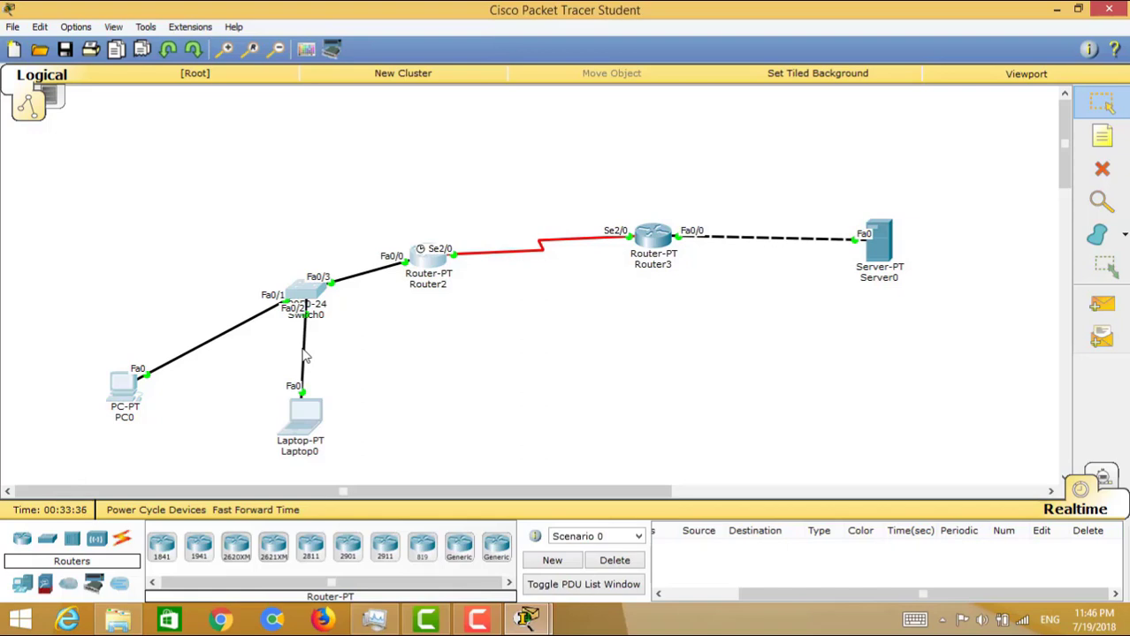
left_click_drag(460, 196, 220, 398)
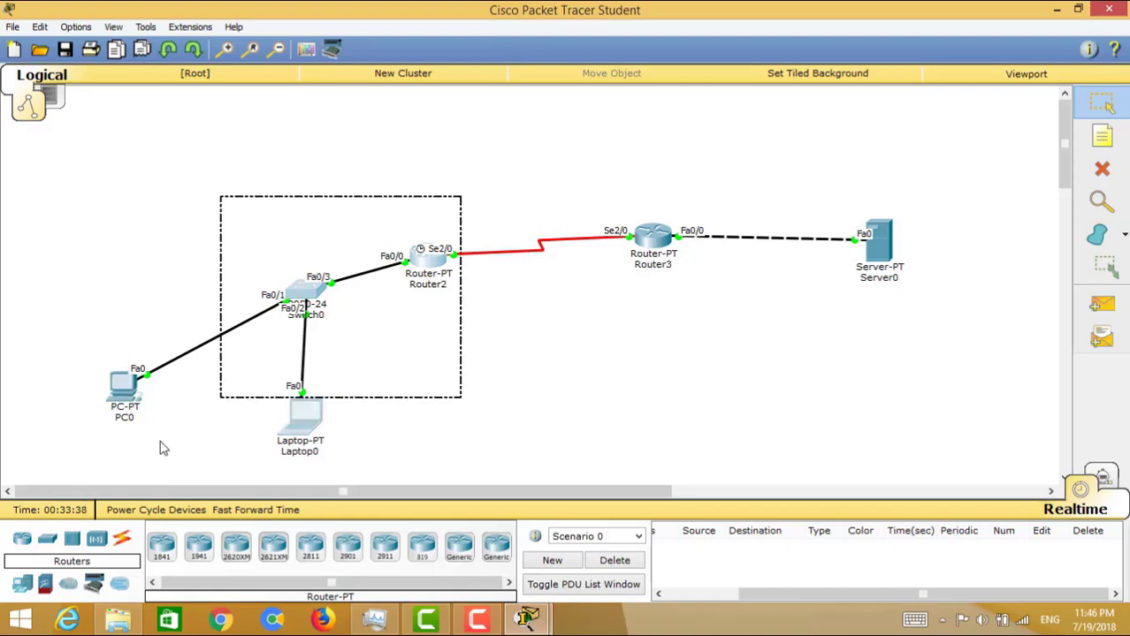
left_click_drag(160, 448, 101, 476)
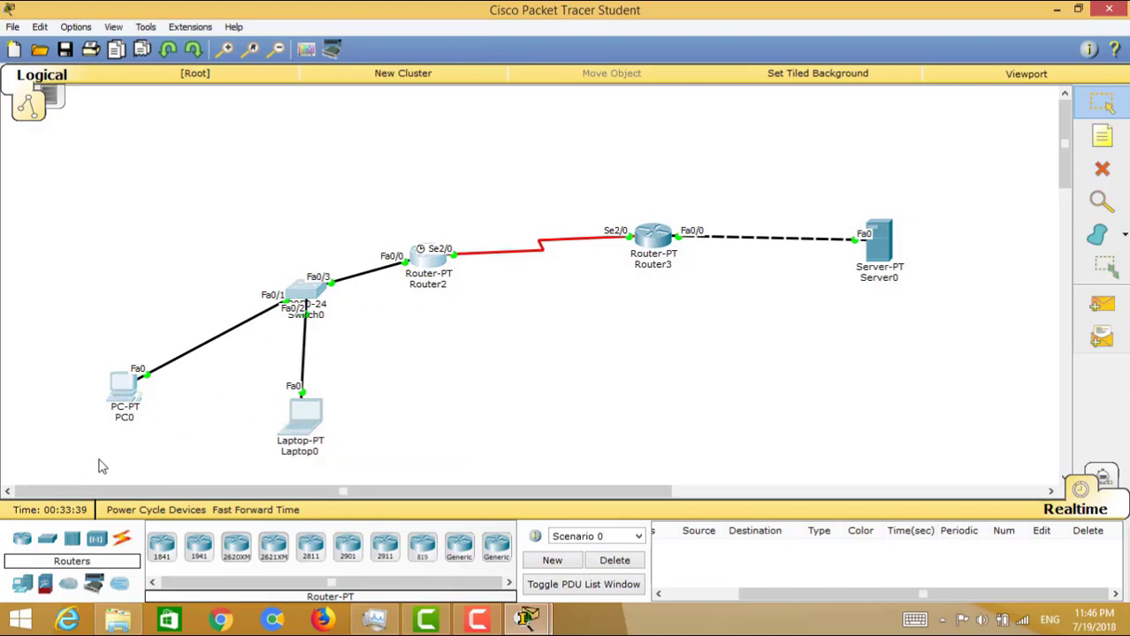
left_click(430, 267)
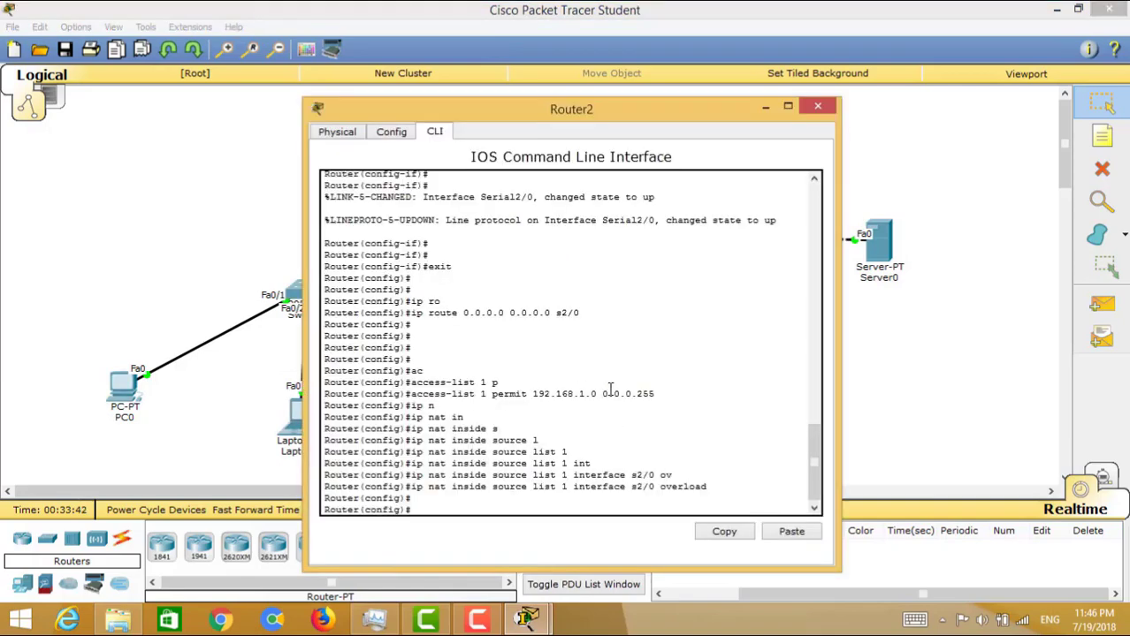
left_click_drag(654, 394, 430, 399)
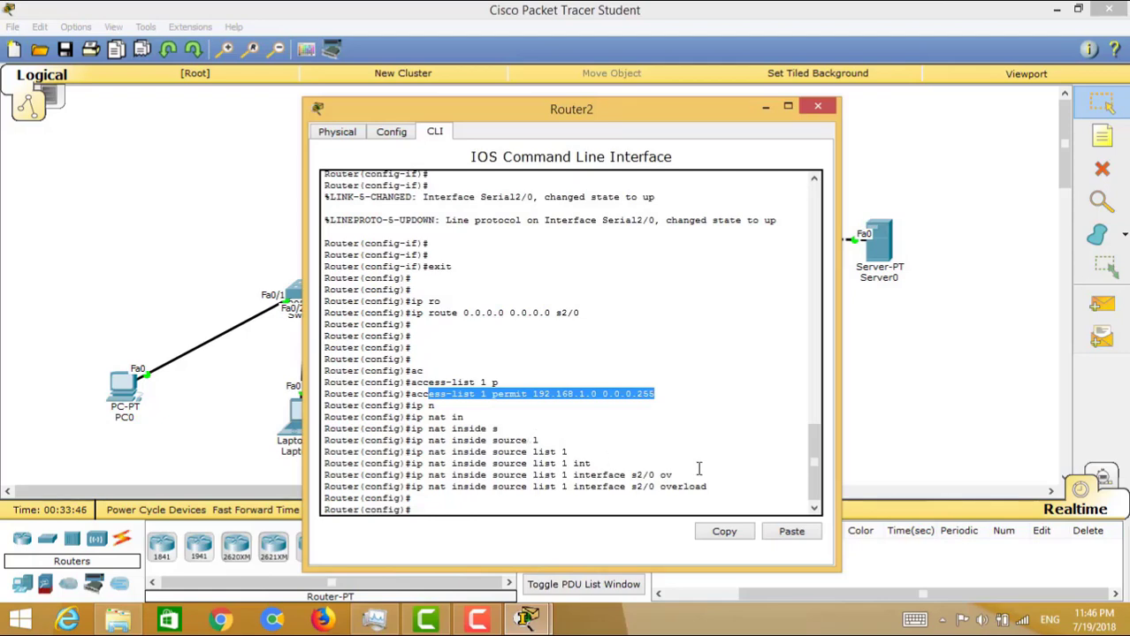
left_click_drag(713, 487, 413, 493)
Step: Enter interface s2/0 on Router2 and set it as NAT outside with "ip nat outside"
left_click(419, 501)
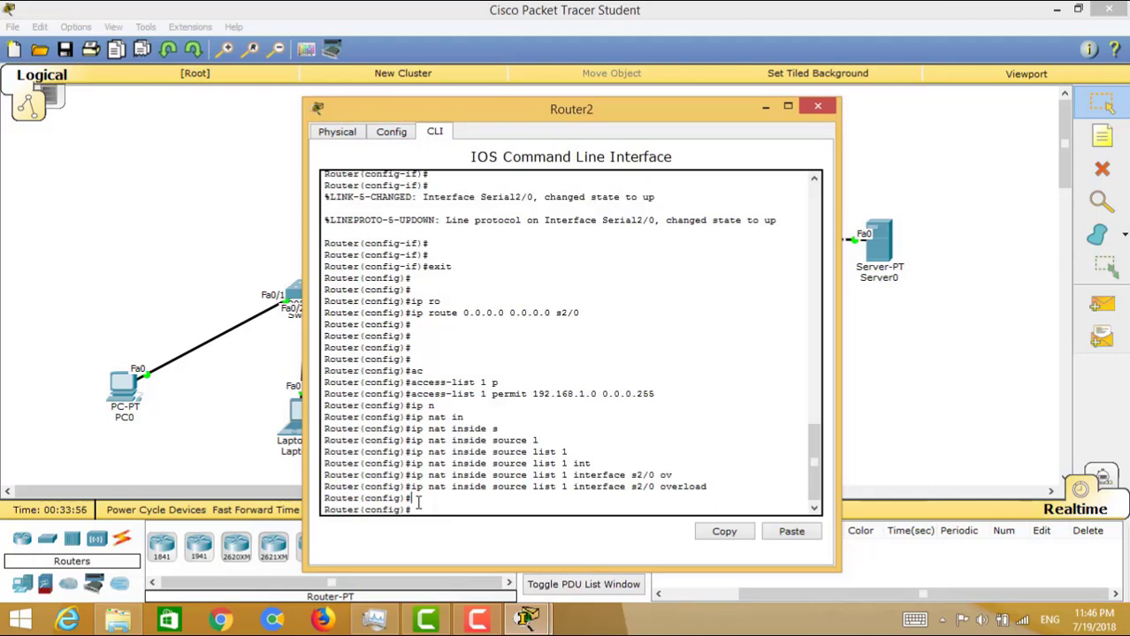
type("int s2/0")
key("Return")
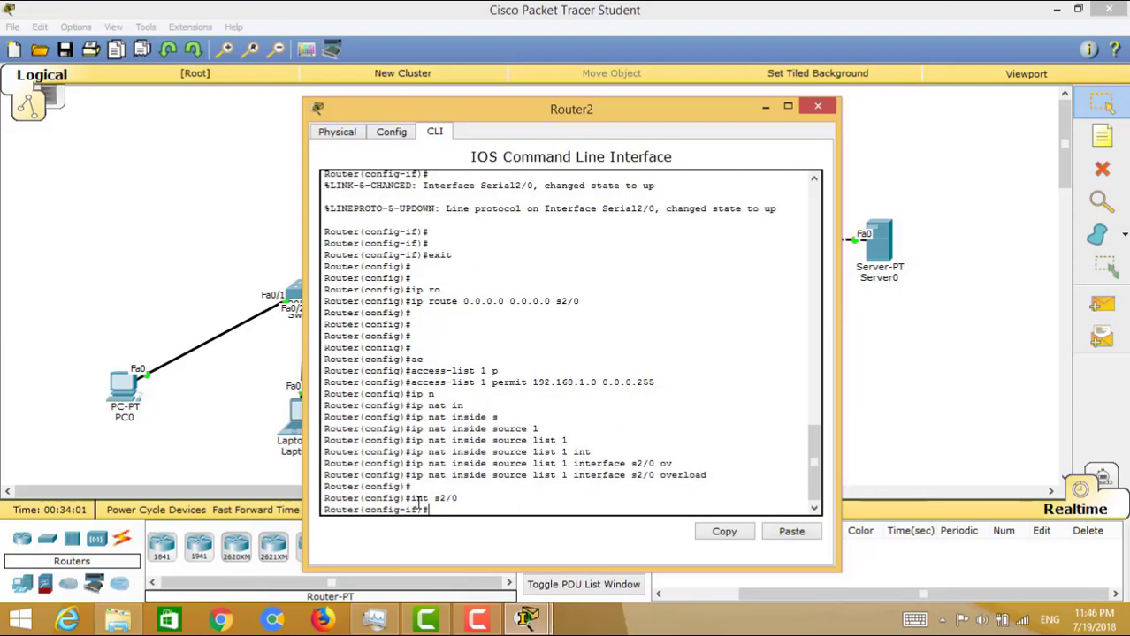
type("ip na")
key("Tab")
type("o")
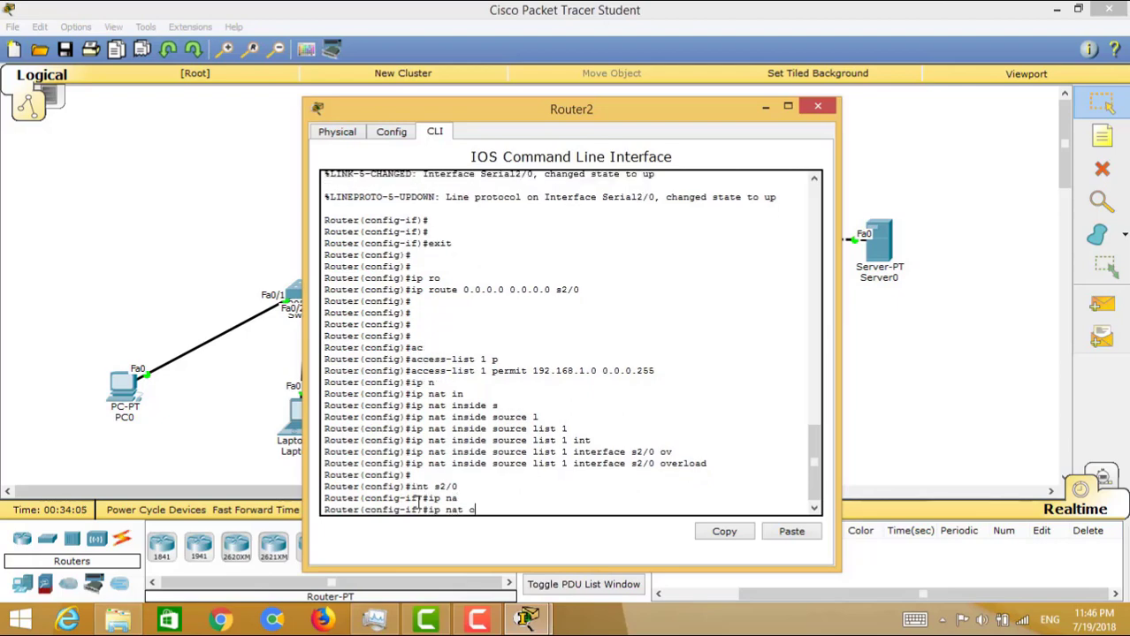
key("Tab")
key("Return")
key("Return")
Step: Enter interface f0/0 on Router2 and set it as NAT inside with "ip nat inside"
type("ig-if)#i")
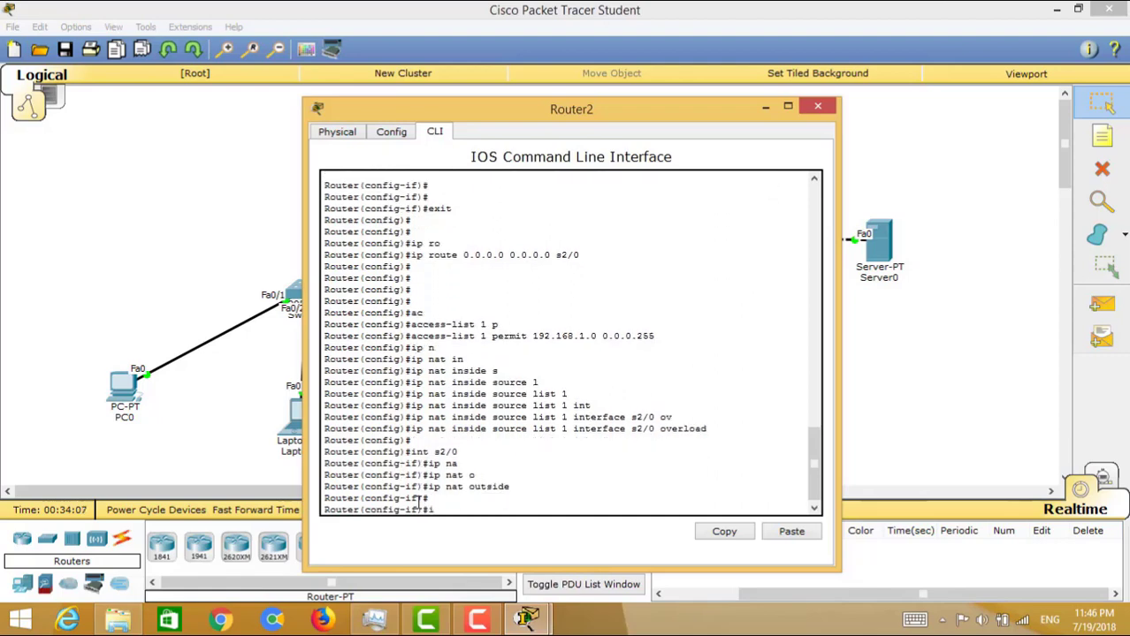
type("nt f0/0")
key("Return")
type("ig-if)#i")
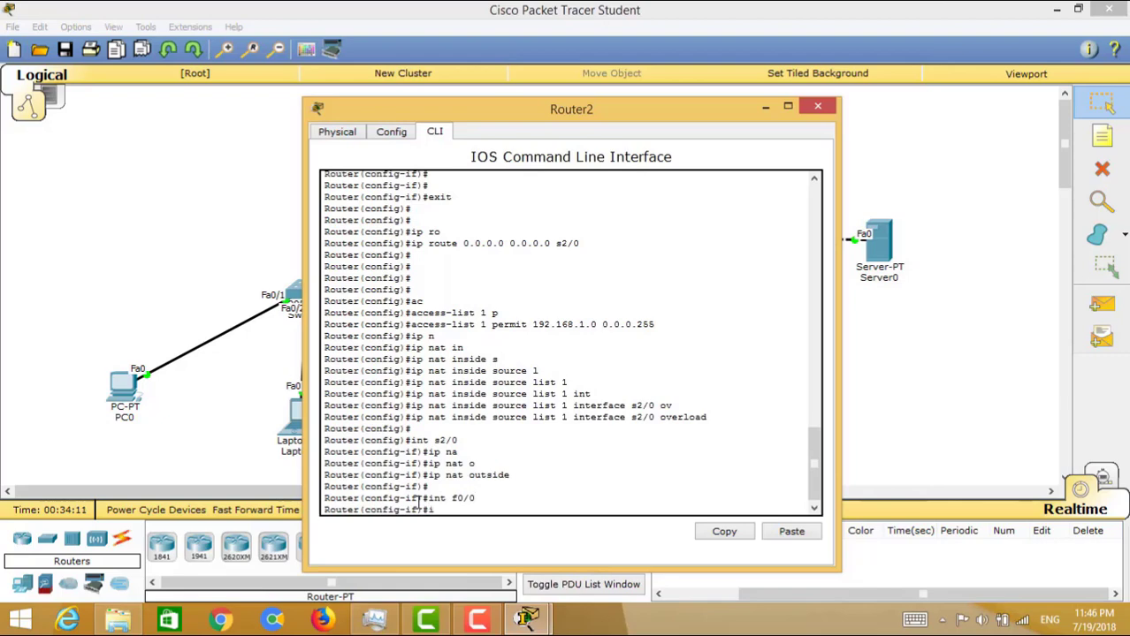
type("p n")
key("Tab")
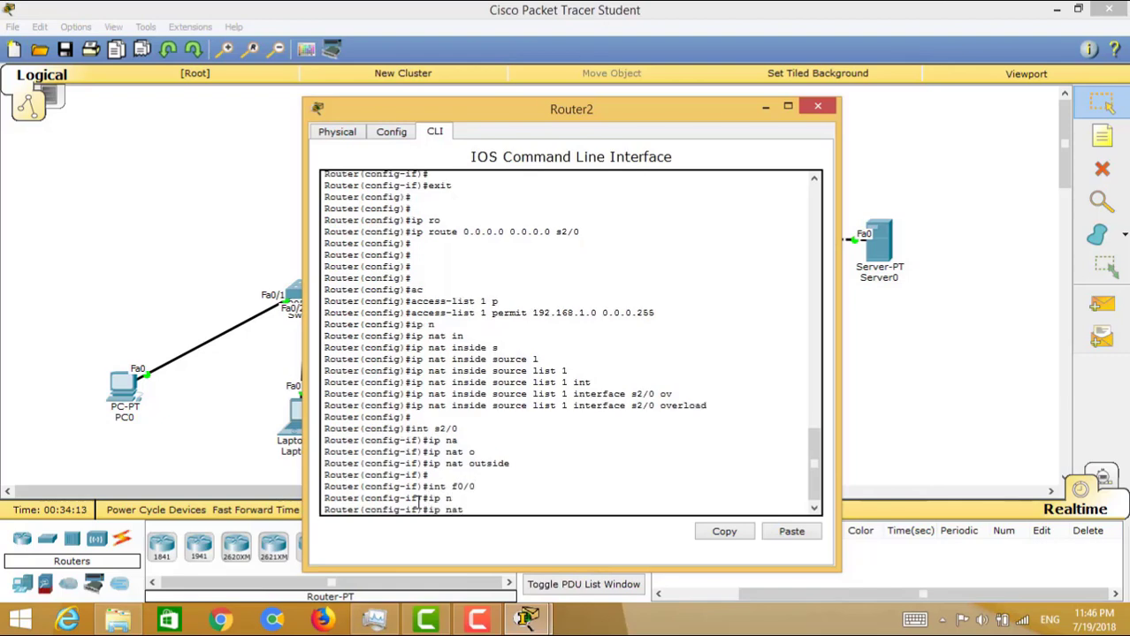
type("i")
key("Tab")
key("Return")
key("Return")
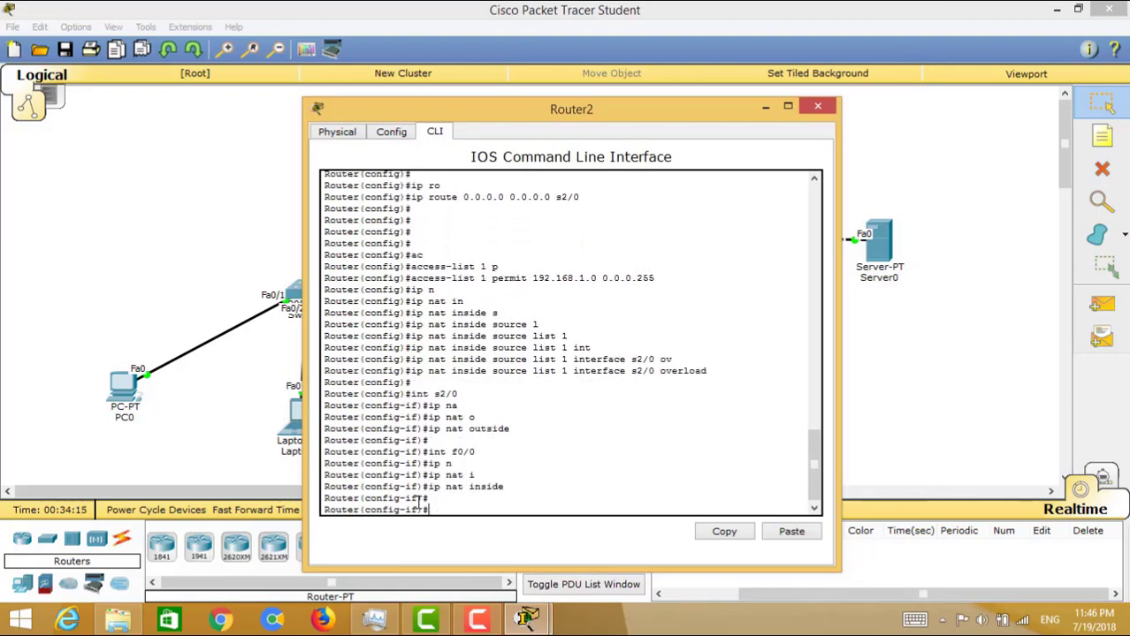
Step: Save Router2's configuration with "do wr" and close the router window
type("do wr")
key("Return")
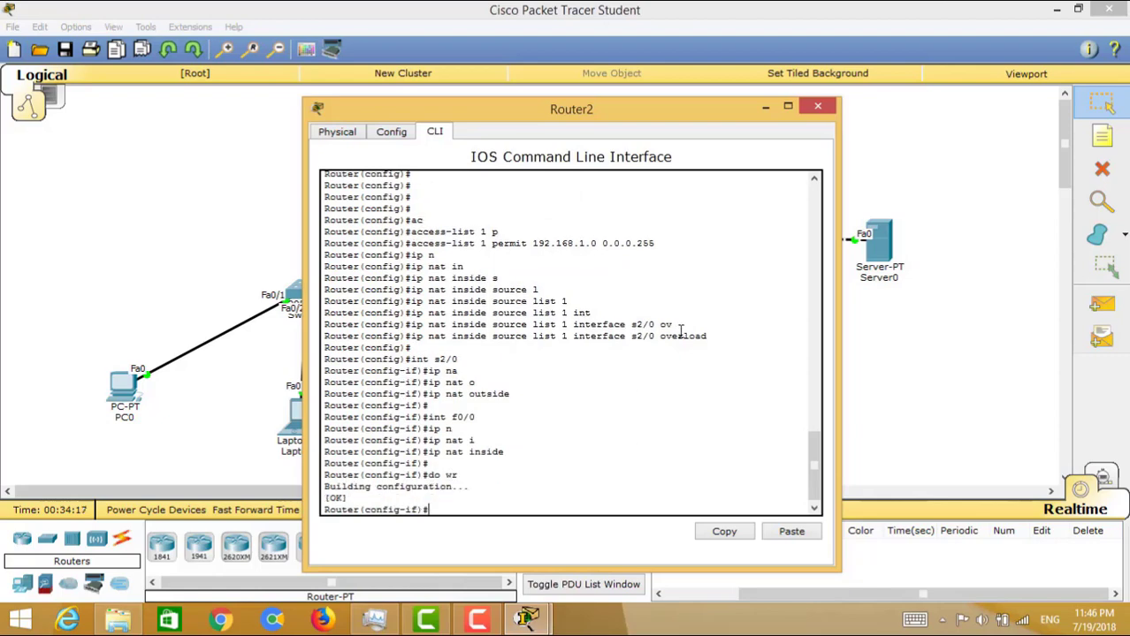
left_click(818, 106)
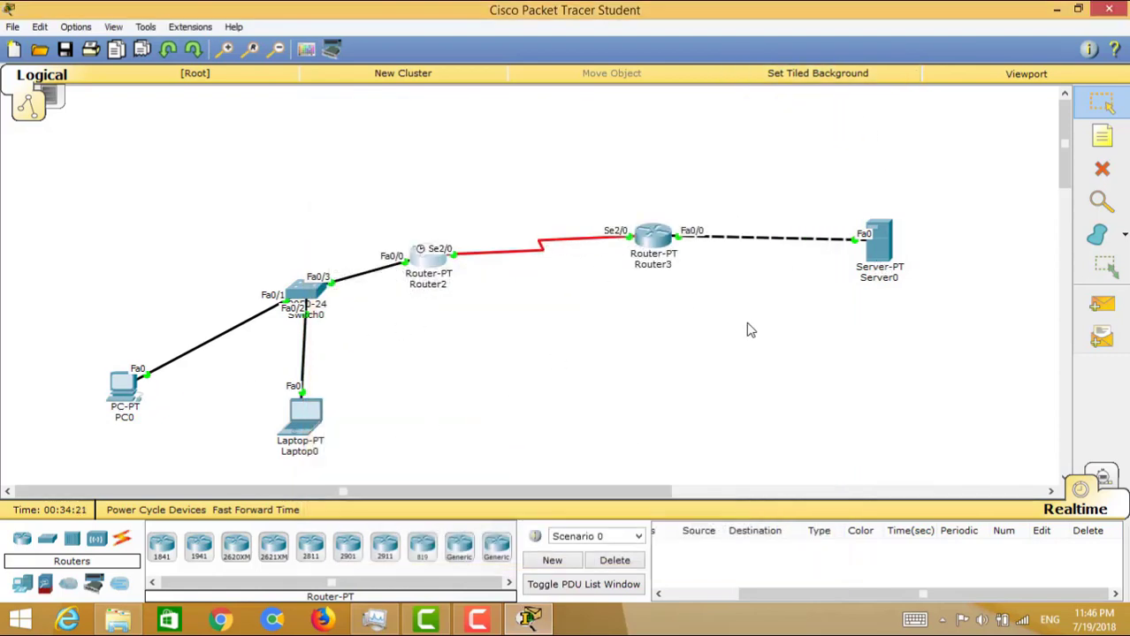
Step: Test connectivity by sending a simple PDU from Server0 to PC0 and another from Server0 to Laptop0
left_click(1102, 304)
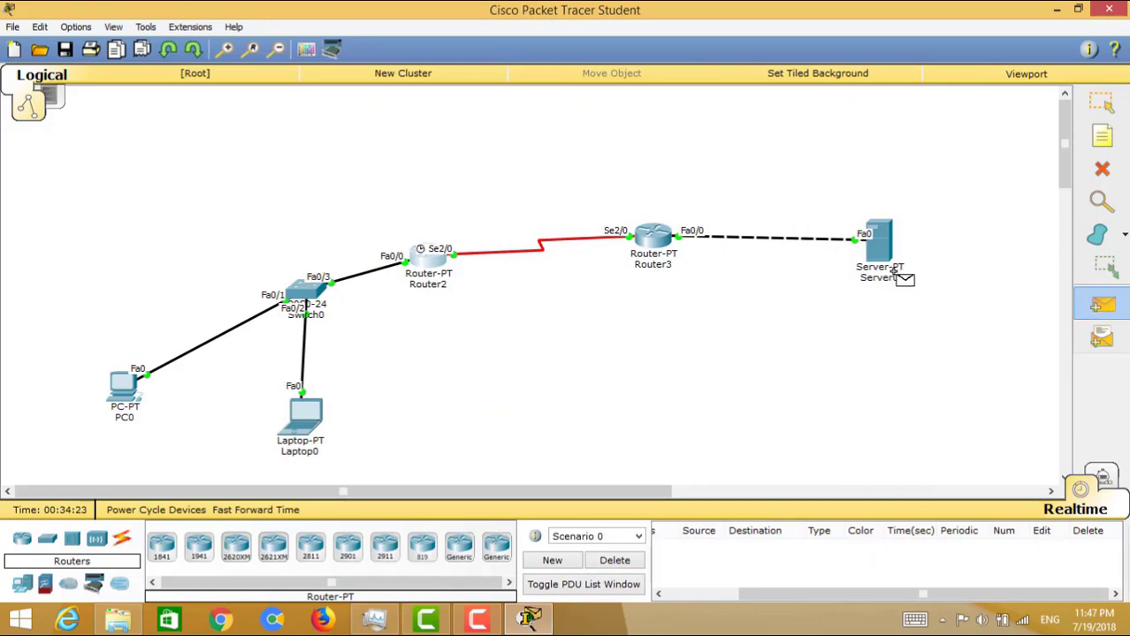
left_click(893, 270)
left_click(128, 385)
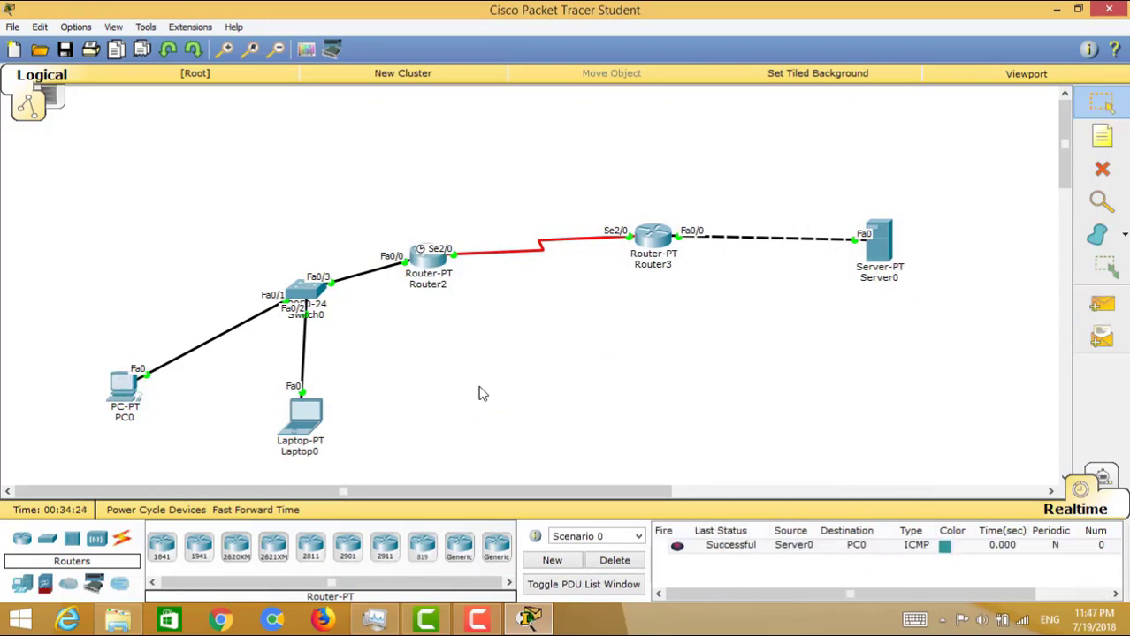
left_click(1102, 304)
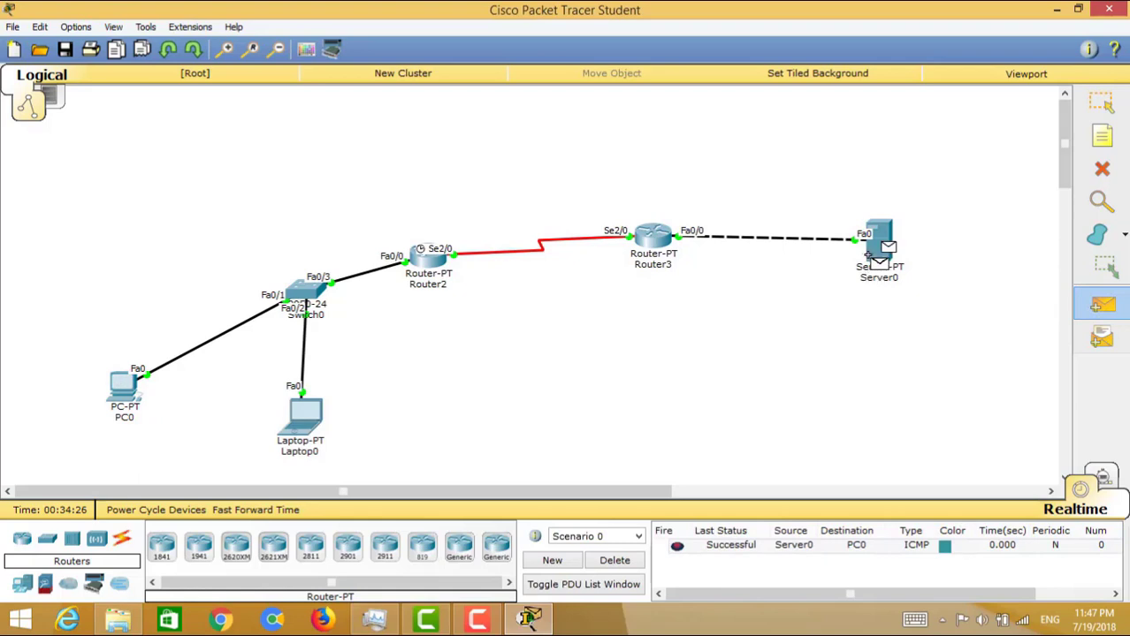
left_click(873, 258)
left_click(296, 431)
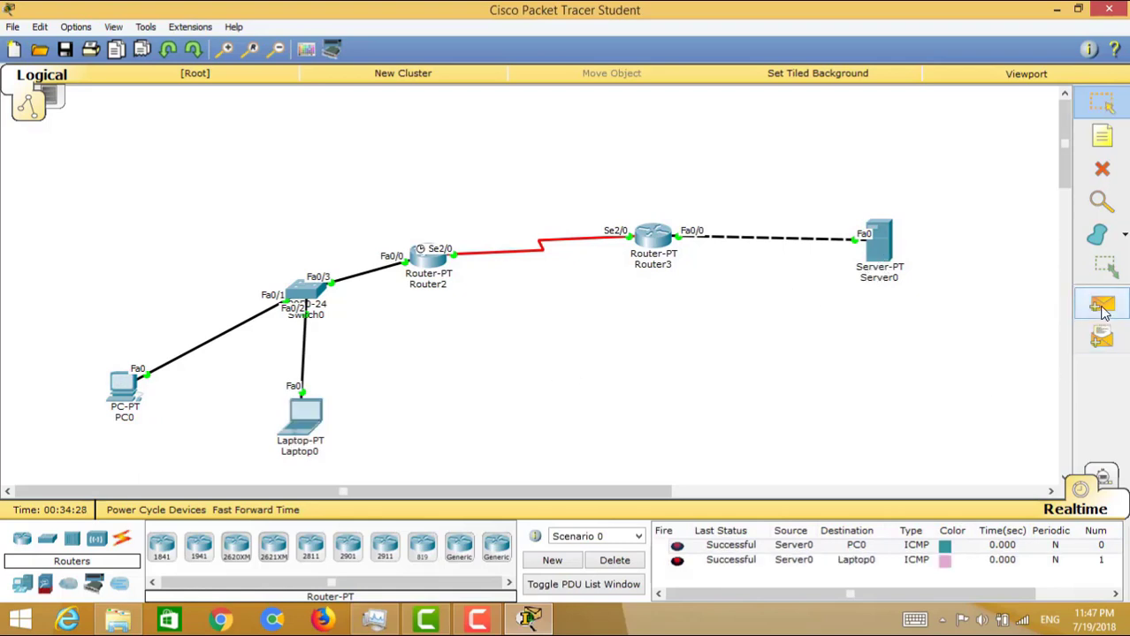
Step: Test connectivity in the other direction by sending a simple PDU from PC0 to Server0 and another from Laptop0 to Server0
left_click(1101, 304)
left_click(123, 387)
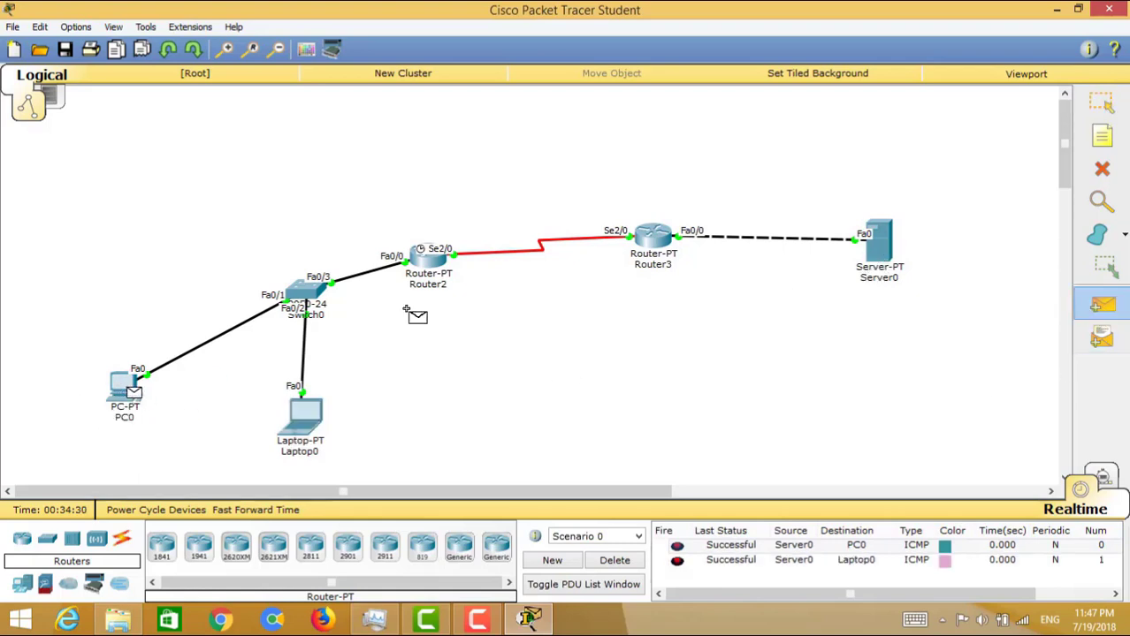
left_click(880, 254)
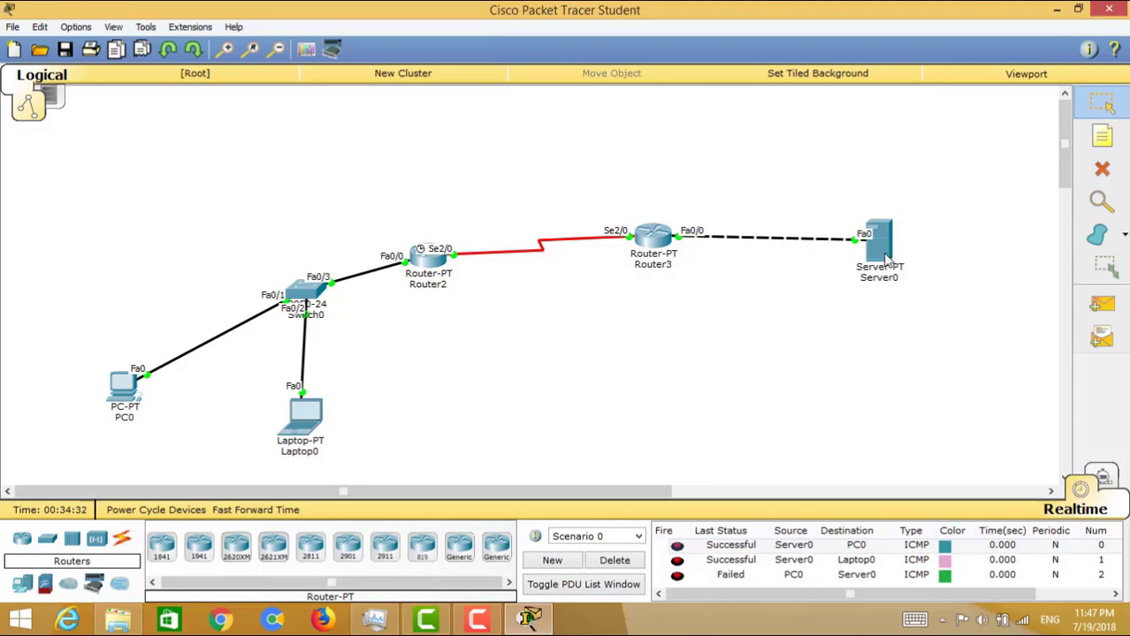
left_click(1101, 304)
left_click(304, 413)
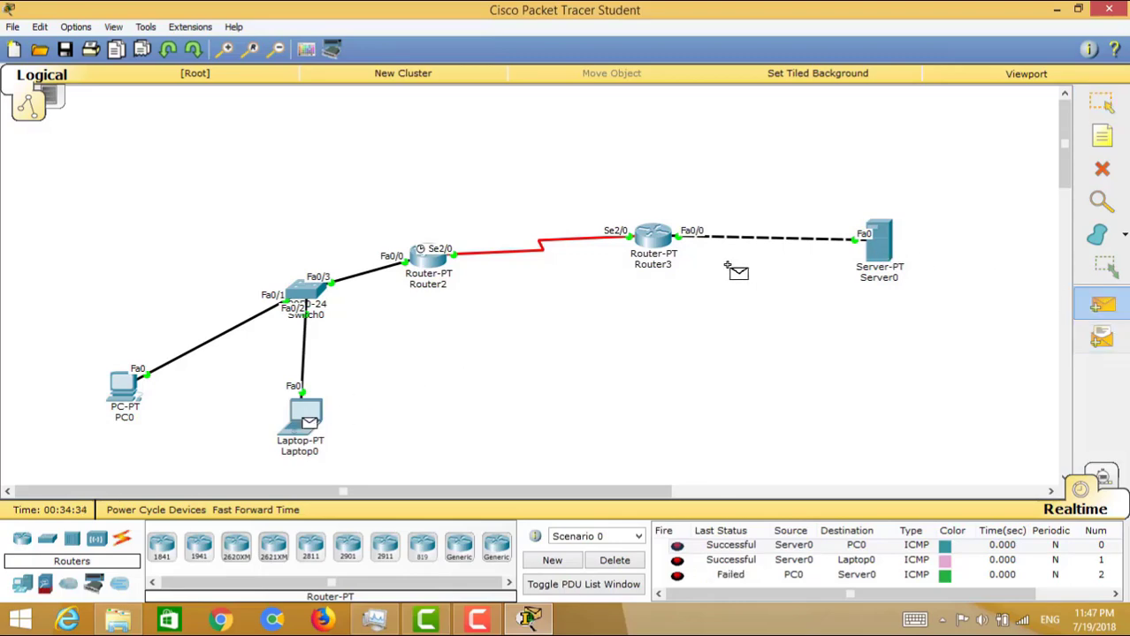
left_click(879, 240)
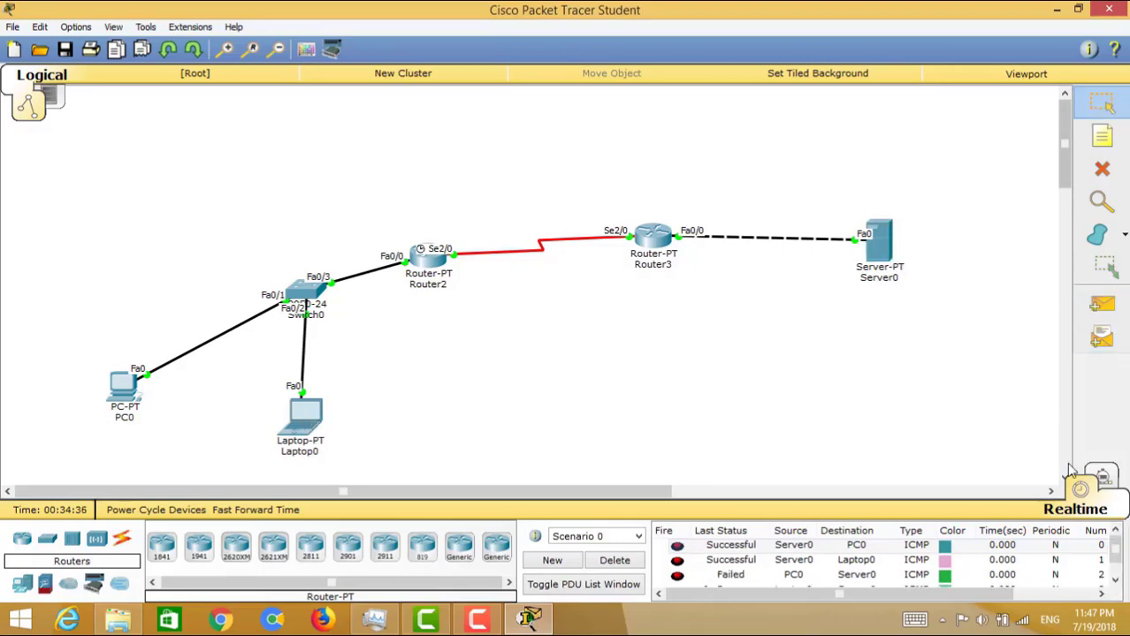
left_click(1115, 564)
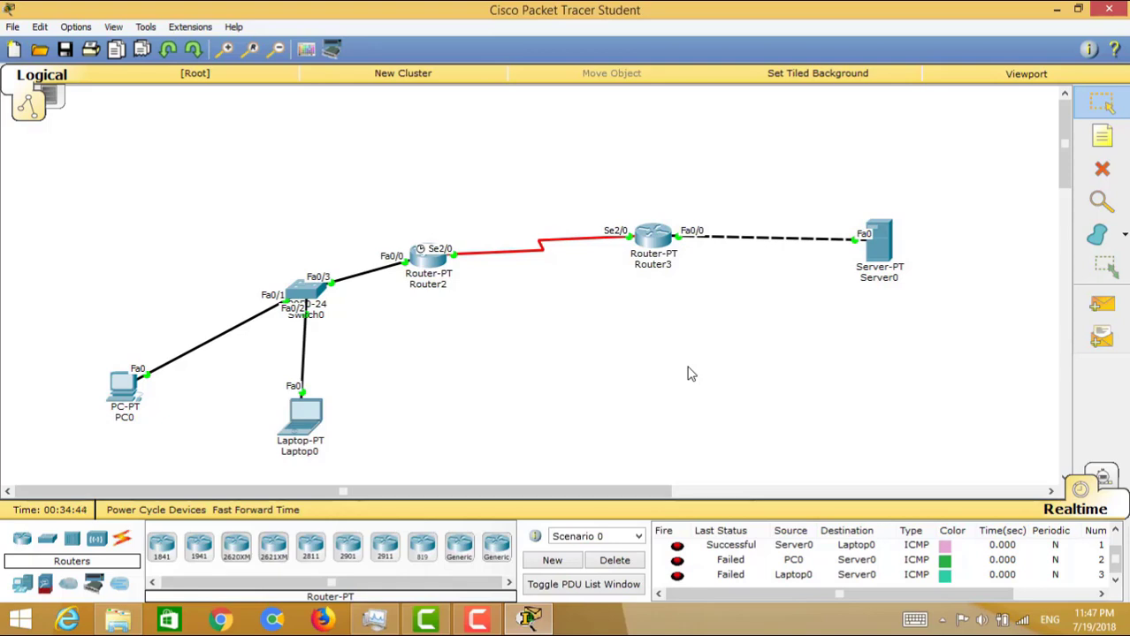
left_click_drag(690, 193, 390, 314)
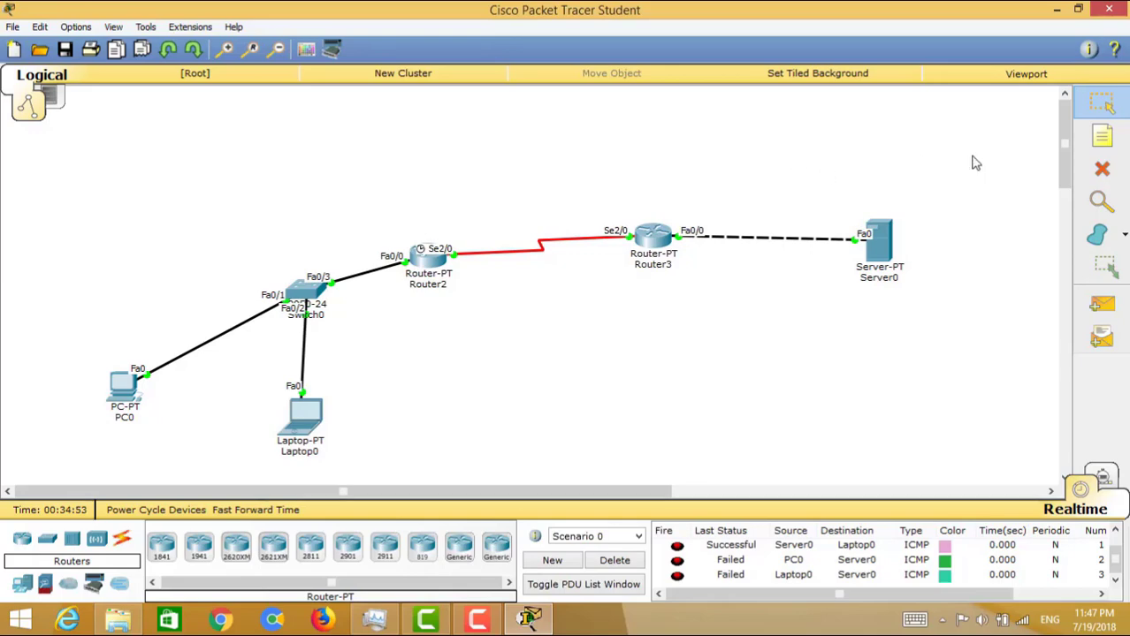
left_click_drag(971, 155, 548, 323)
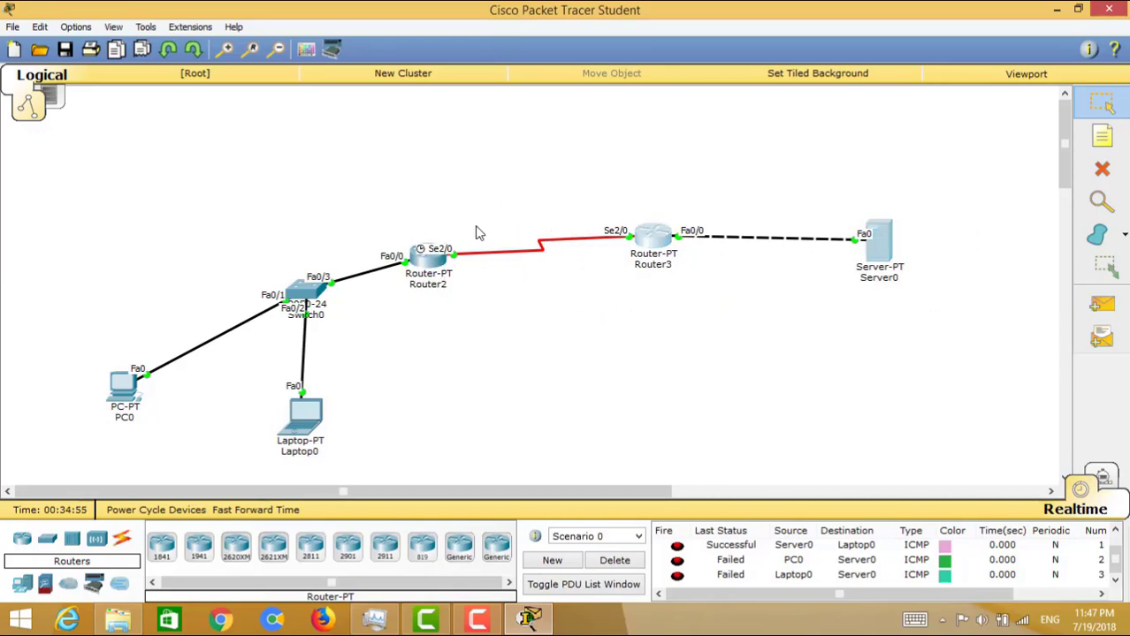
left_click_drag(484, 215, 82, 468)
left_click(99, 338)
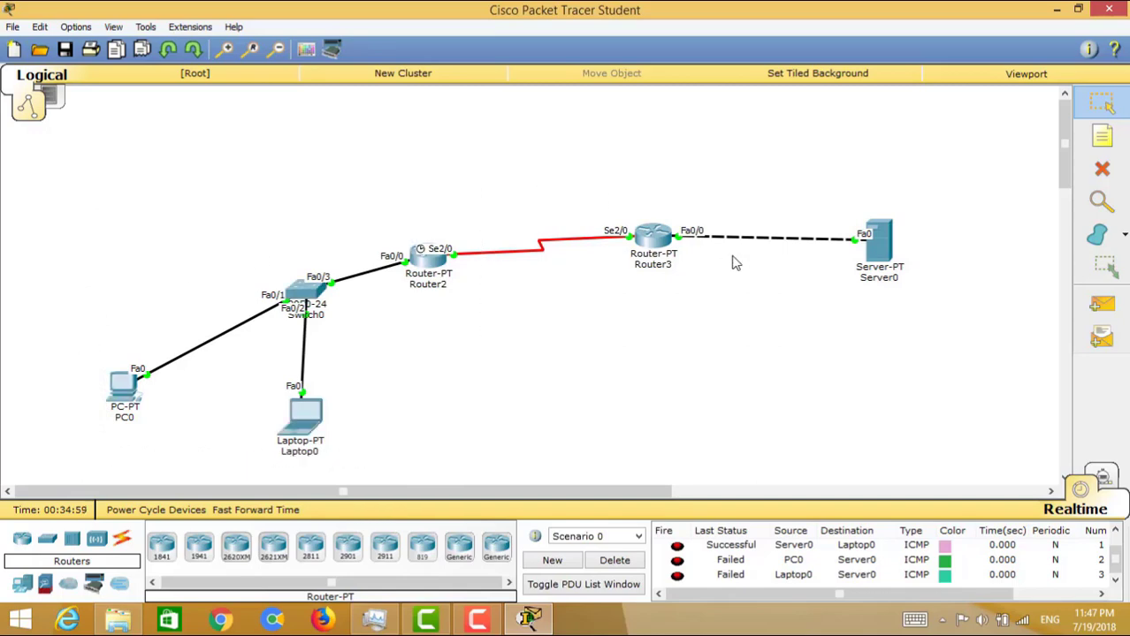
Step: Review the static NAT and default route commands in Router3's command line, then minimize its window
left_click(656, 247)
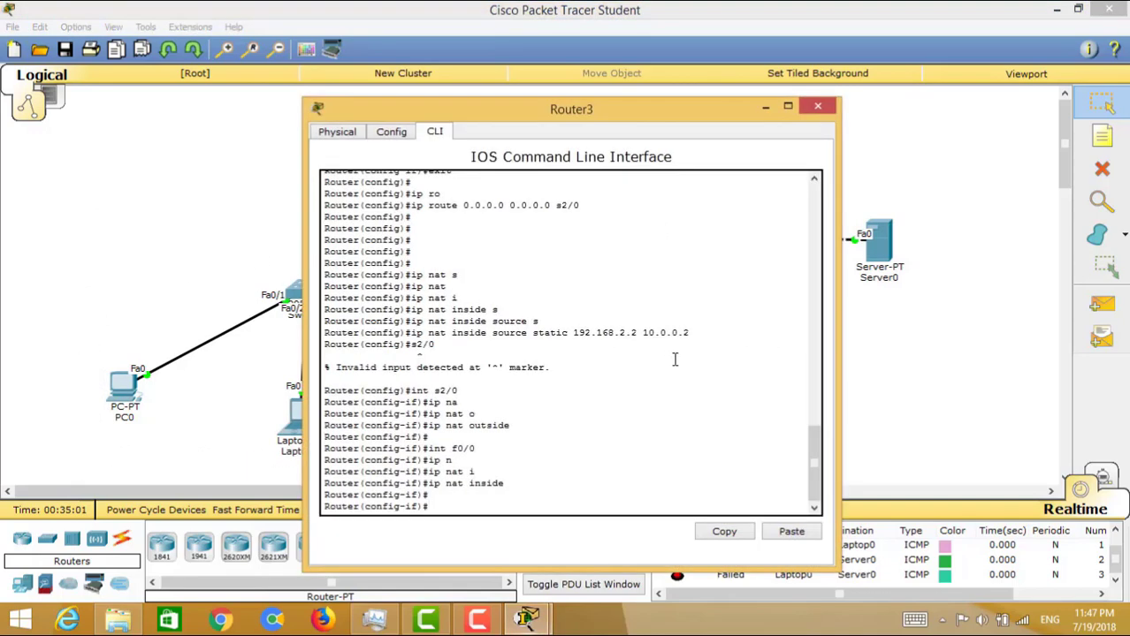
left_click_drag(814, 456, 814, 439)
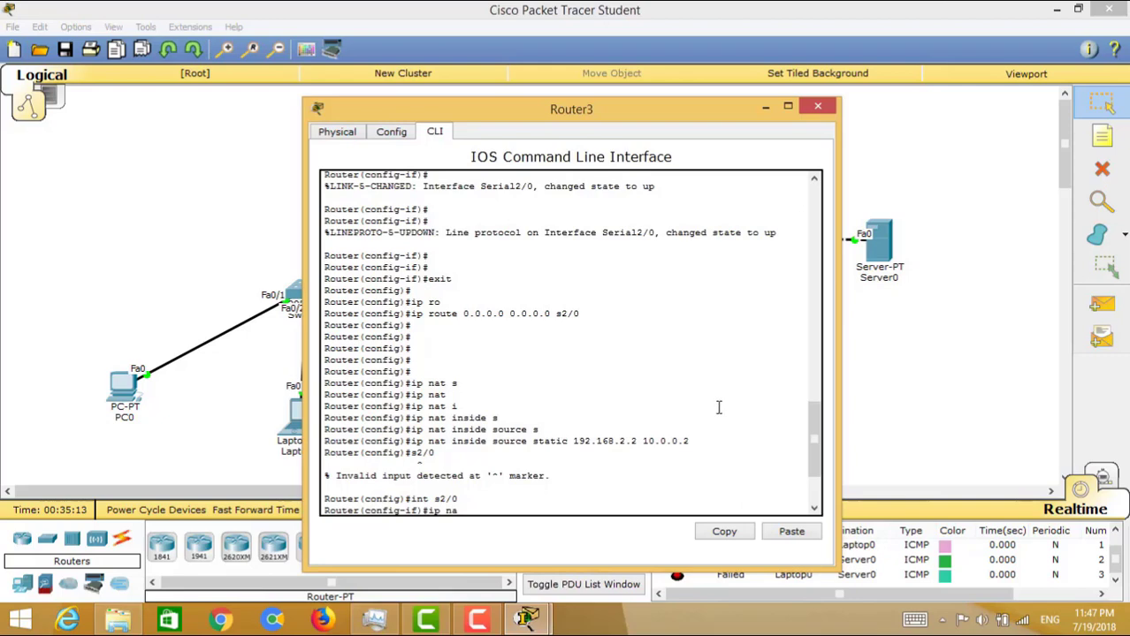
left_click(766, 107)
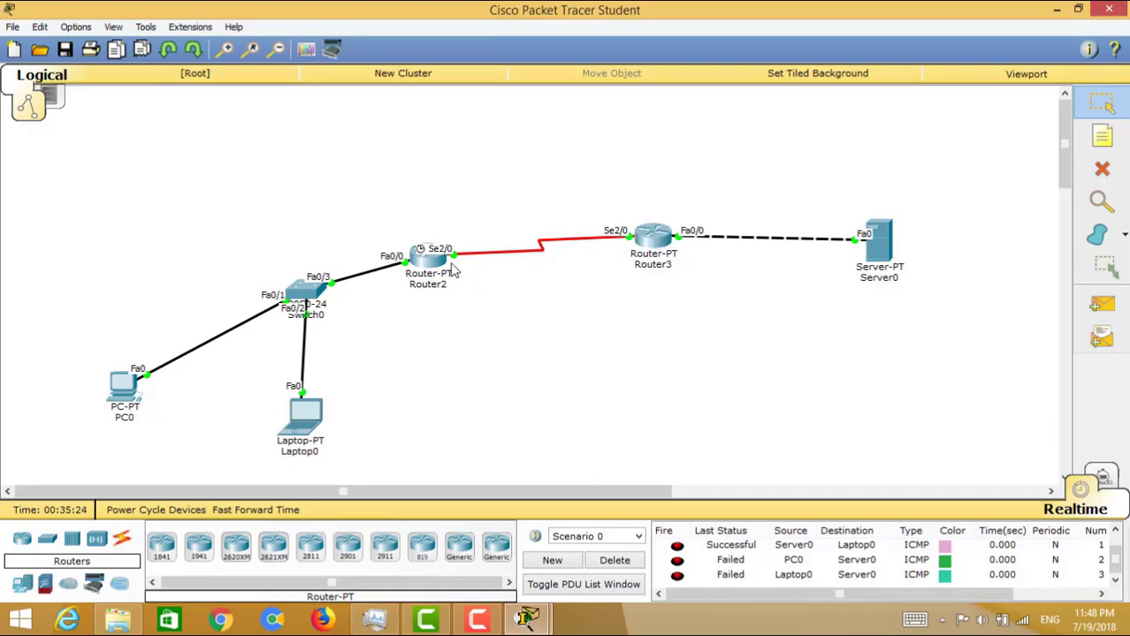
Step: Open Router2's command line and examine the access-list 1 permit statement in its command history
left_click(426, 265)
scroll(814, 446, "up", 2)
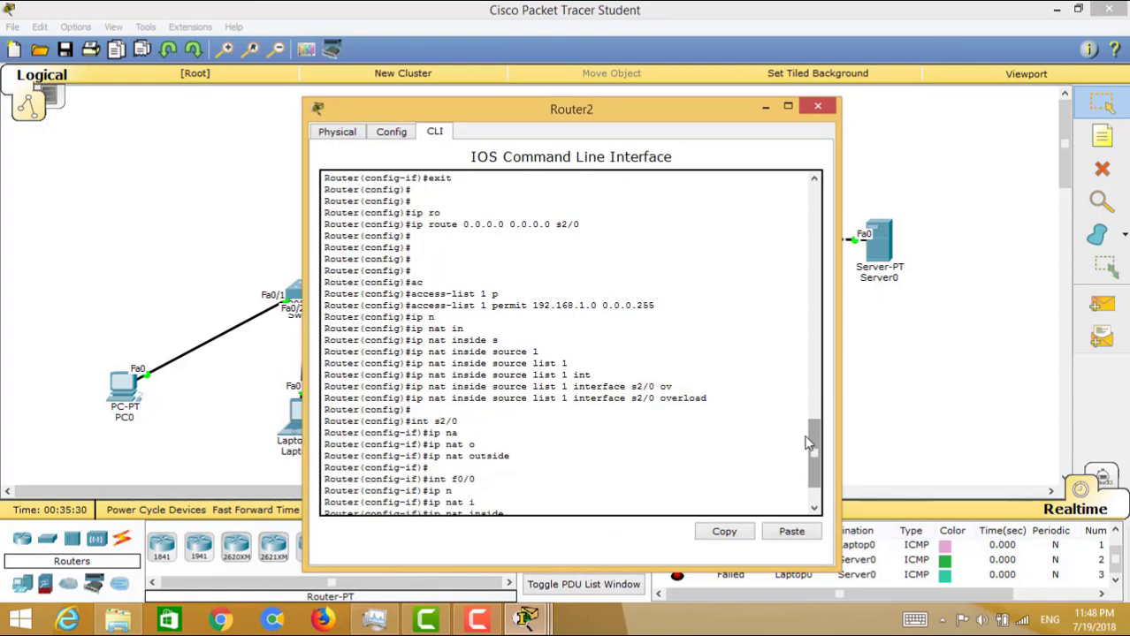
left_click_drag(655, 305, 509, 311)
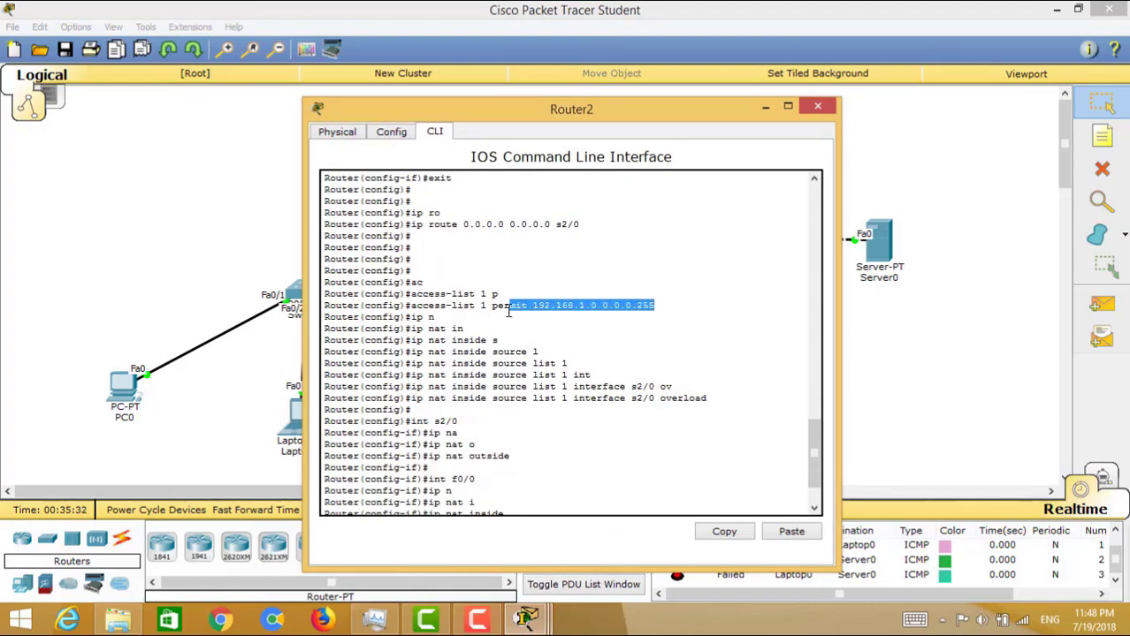
left_click(268, 266)
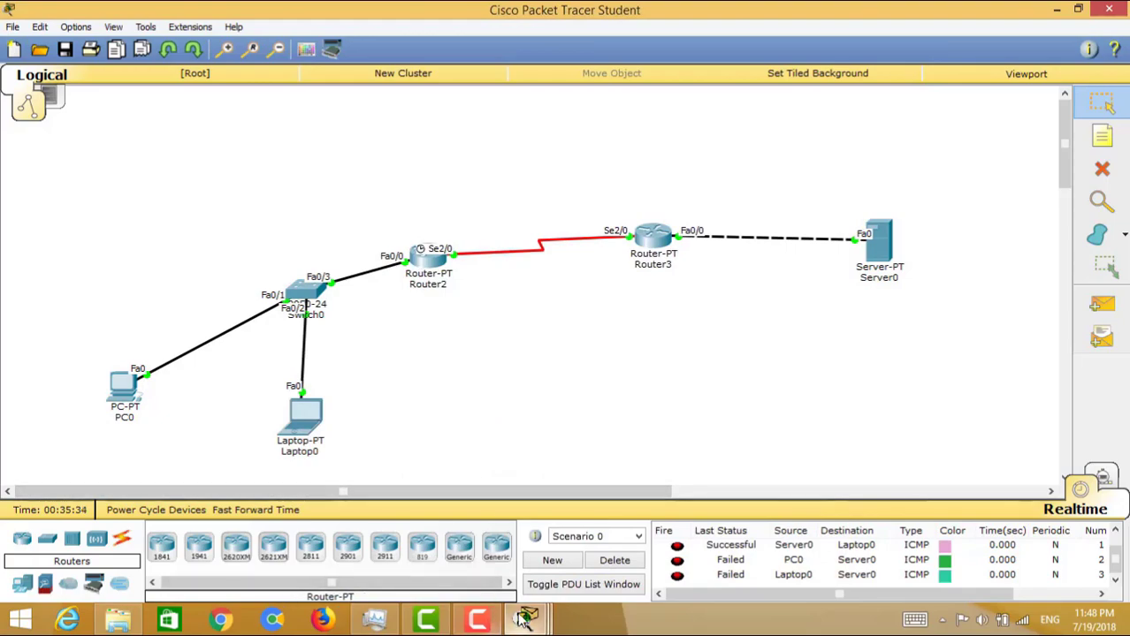
mouse_move(525, 619)
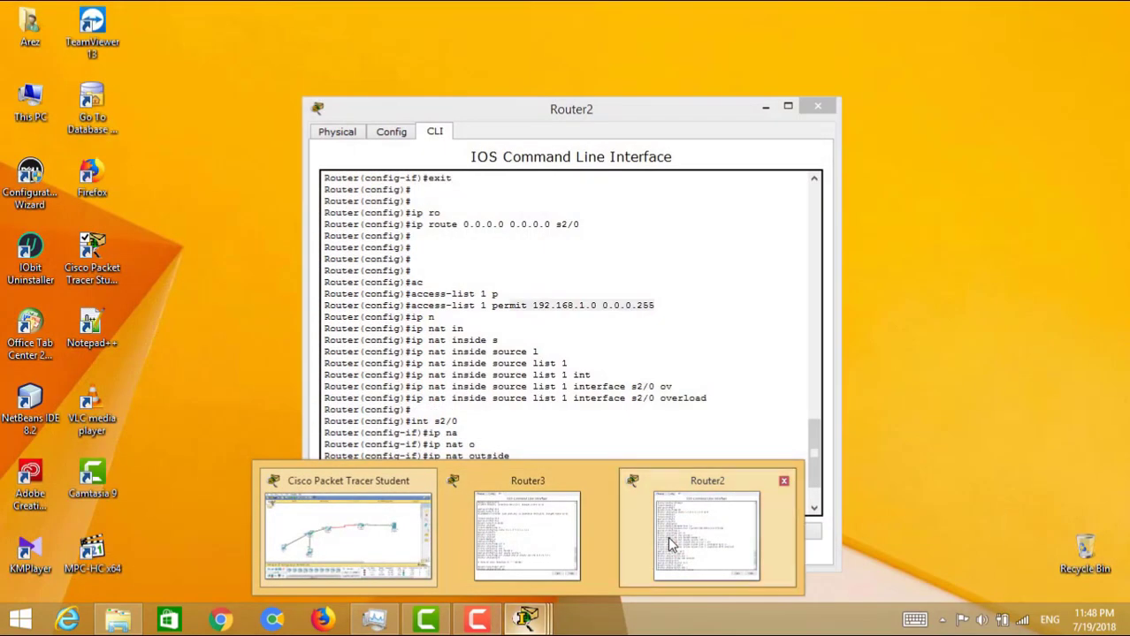
left_click(669, 546)
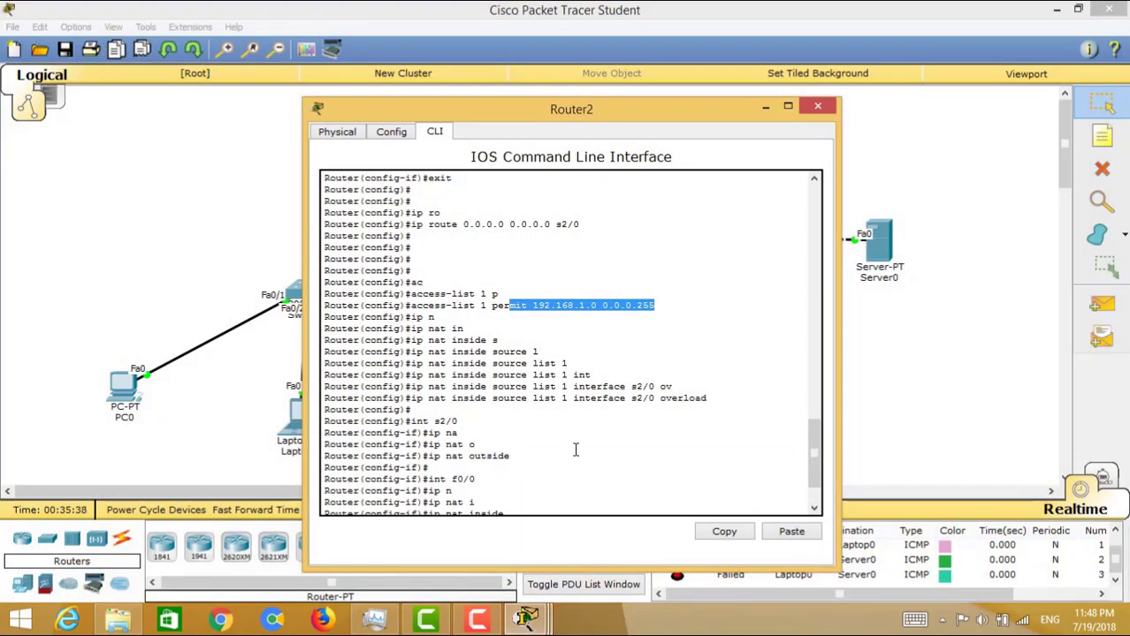
Step: Examine how Router2's NAT overload command references access list 1, check the inside and outside interface commands, and close the router window
left_click(672, 386)
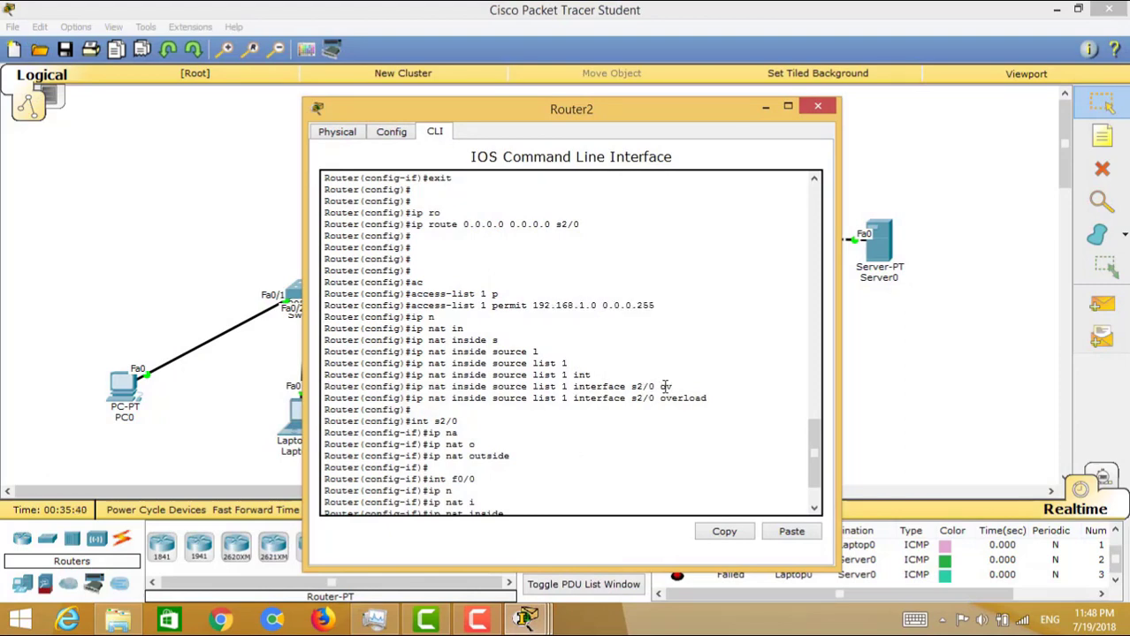
left_click_drag(709, 399, 412, 400)
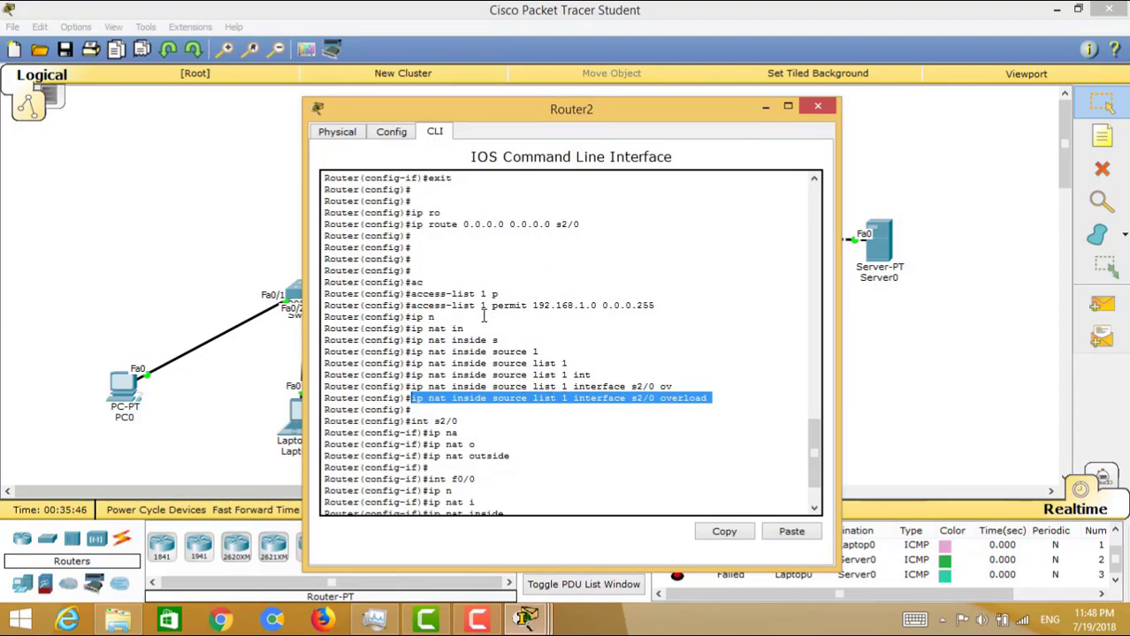
left_click_drag(487, 305, 455, 310)
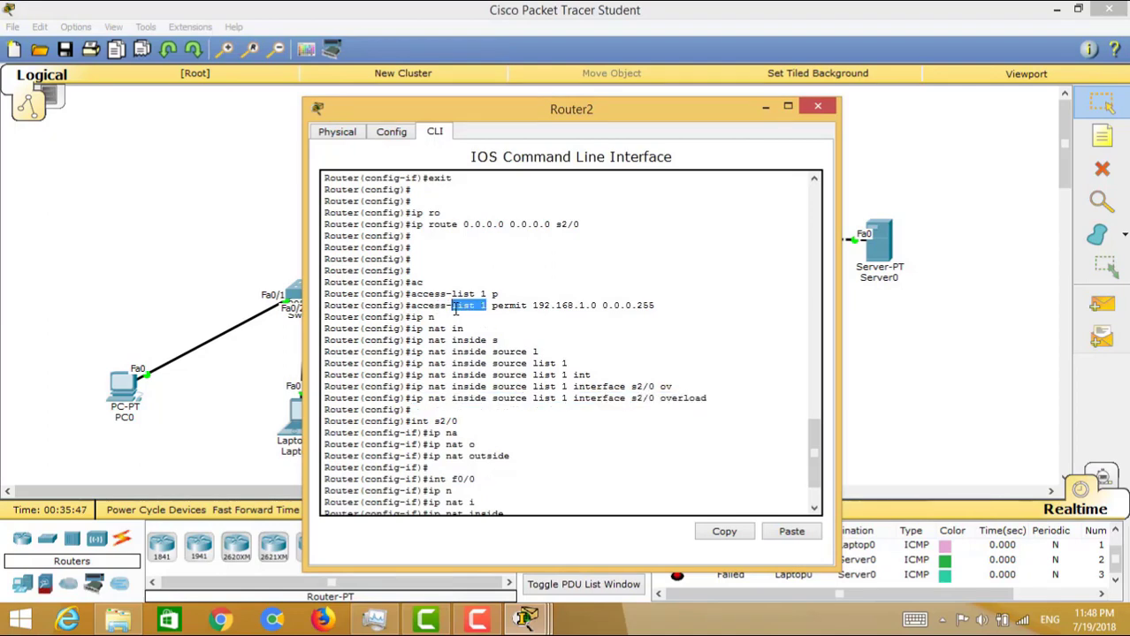
left_click_drag(569, 400, 535, 402)
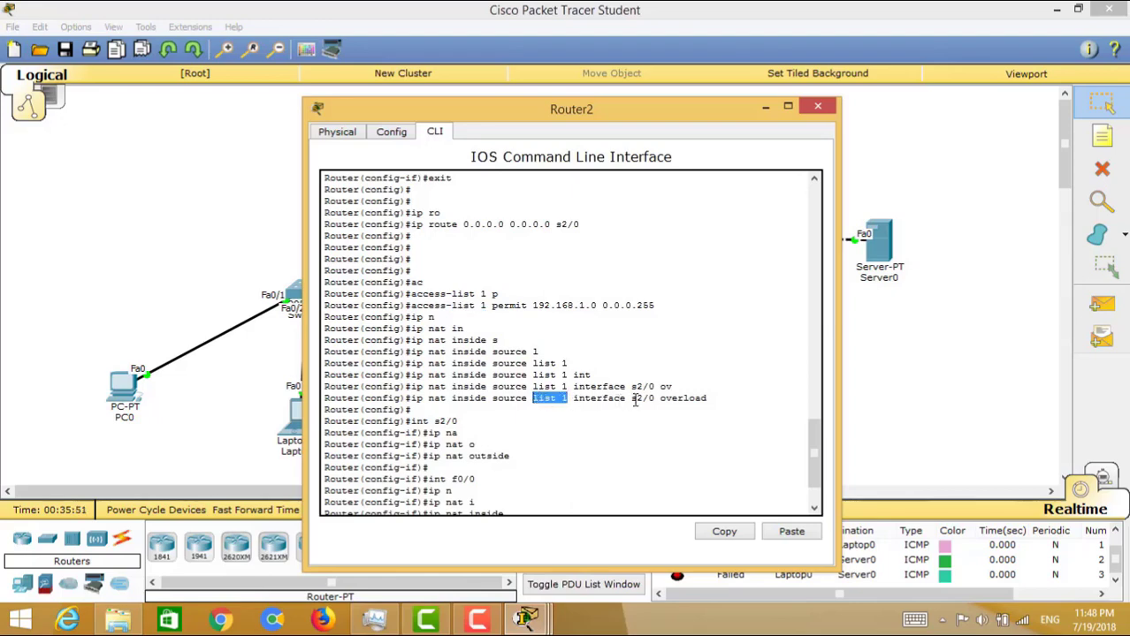
left_click(716, 398)
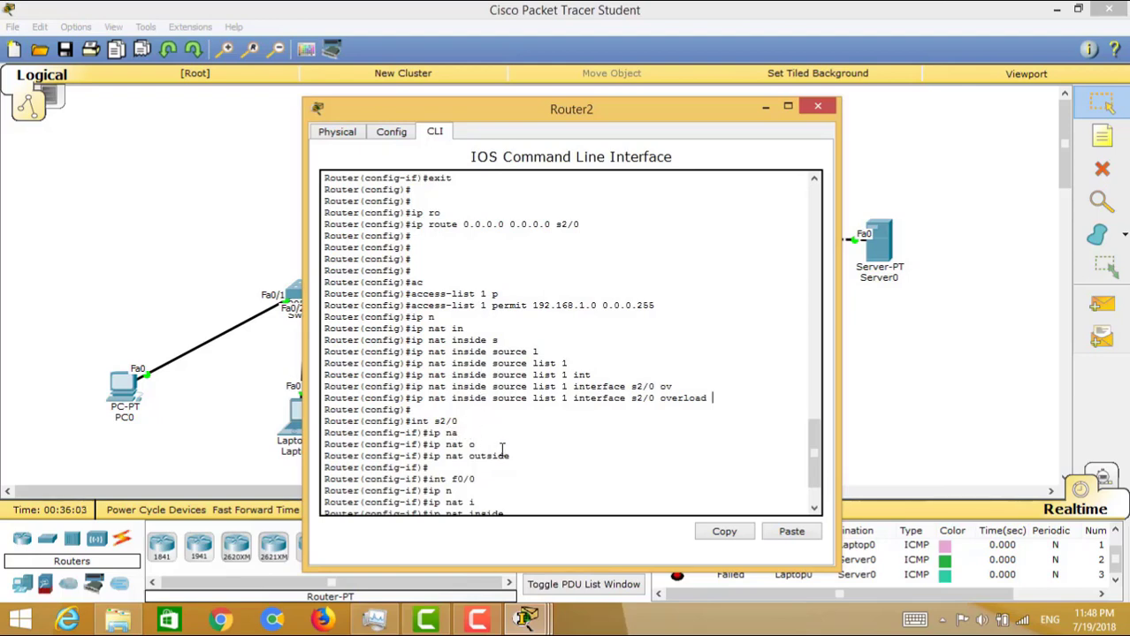
left_click_drag(808, 442, 814, 460)
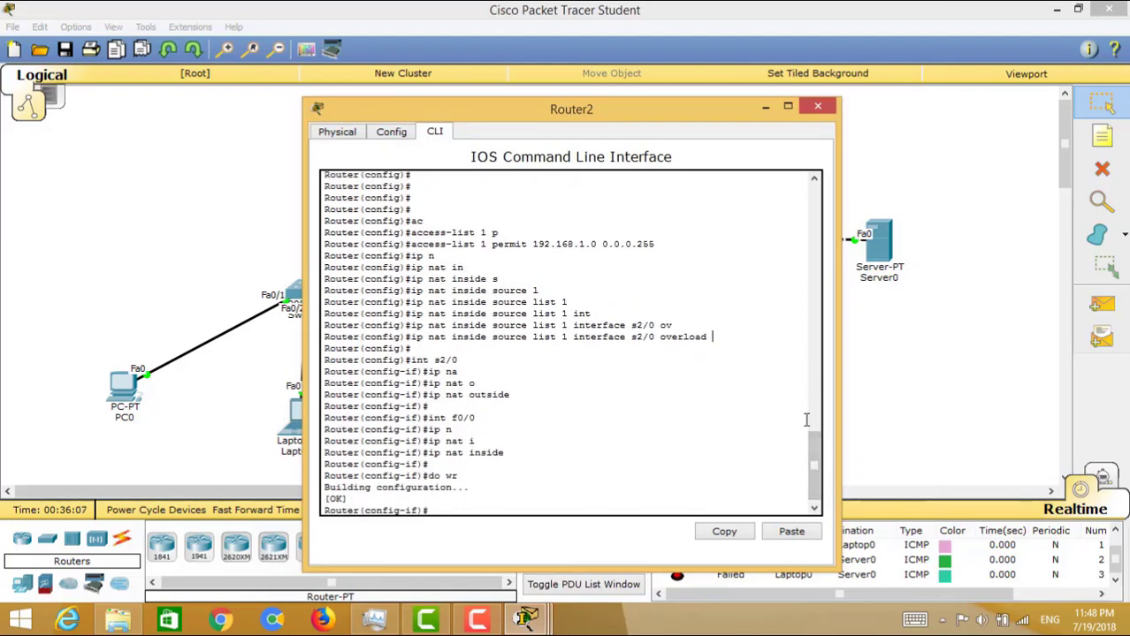
left_click(817, 107)
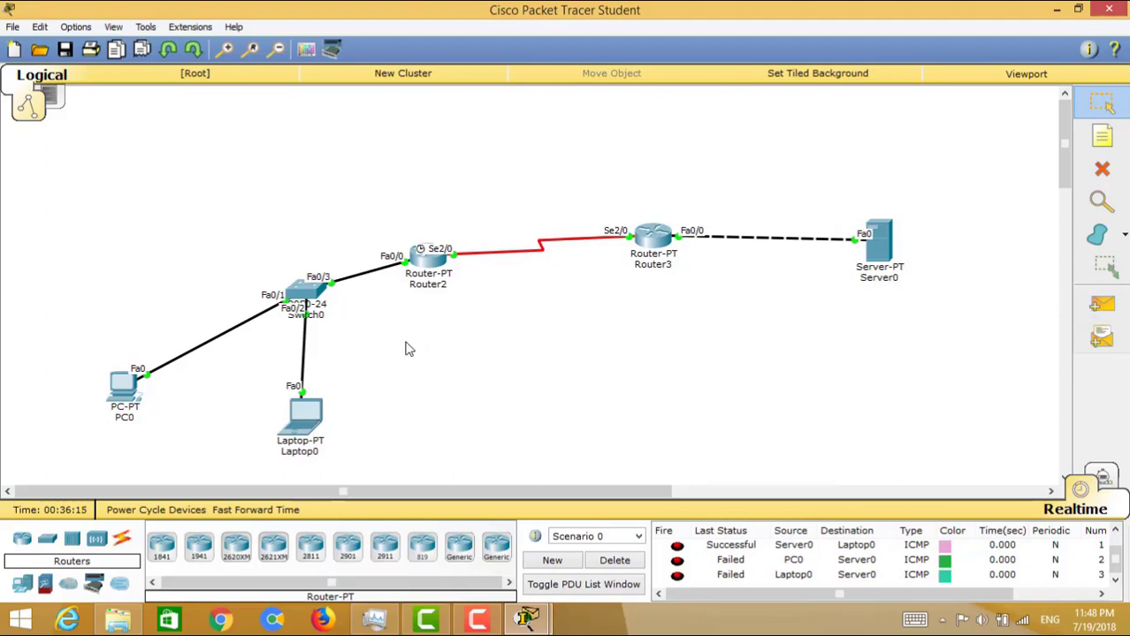
left_click_drag(898, 209, 588, 304)
left_click_drag(495, 195, 94, 478)
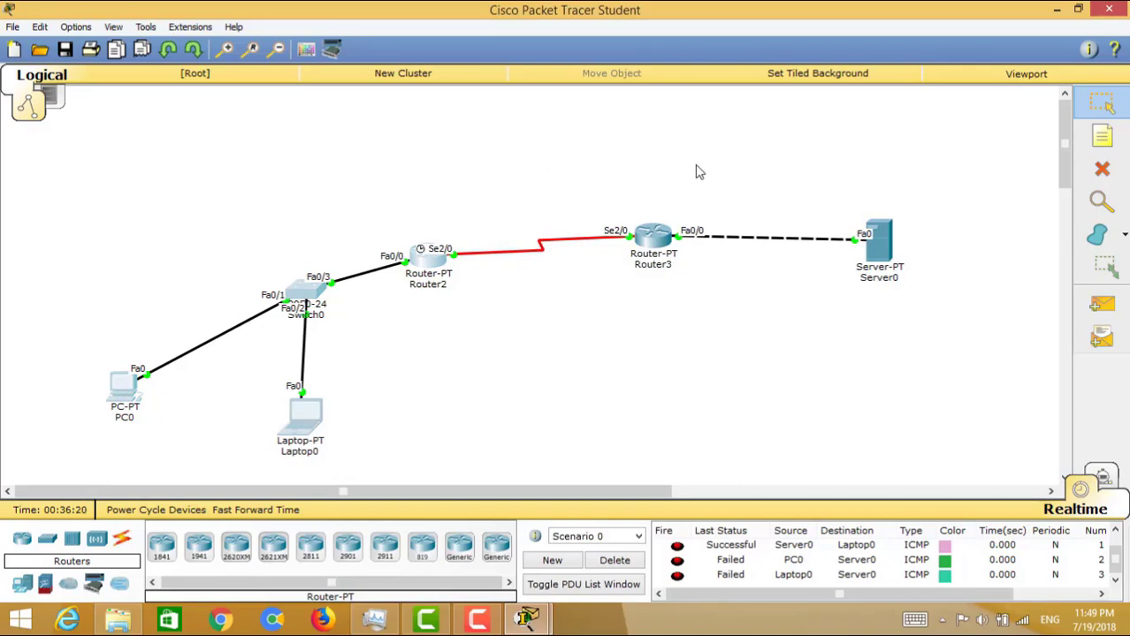